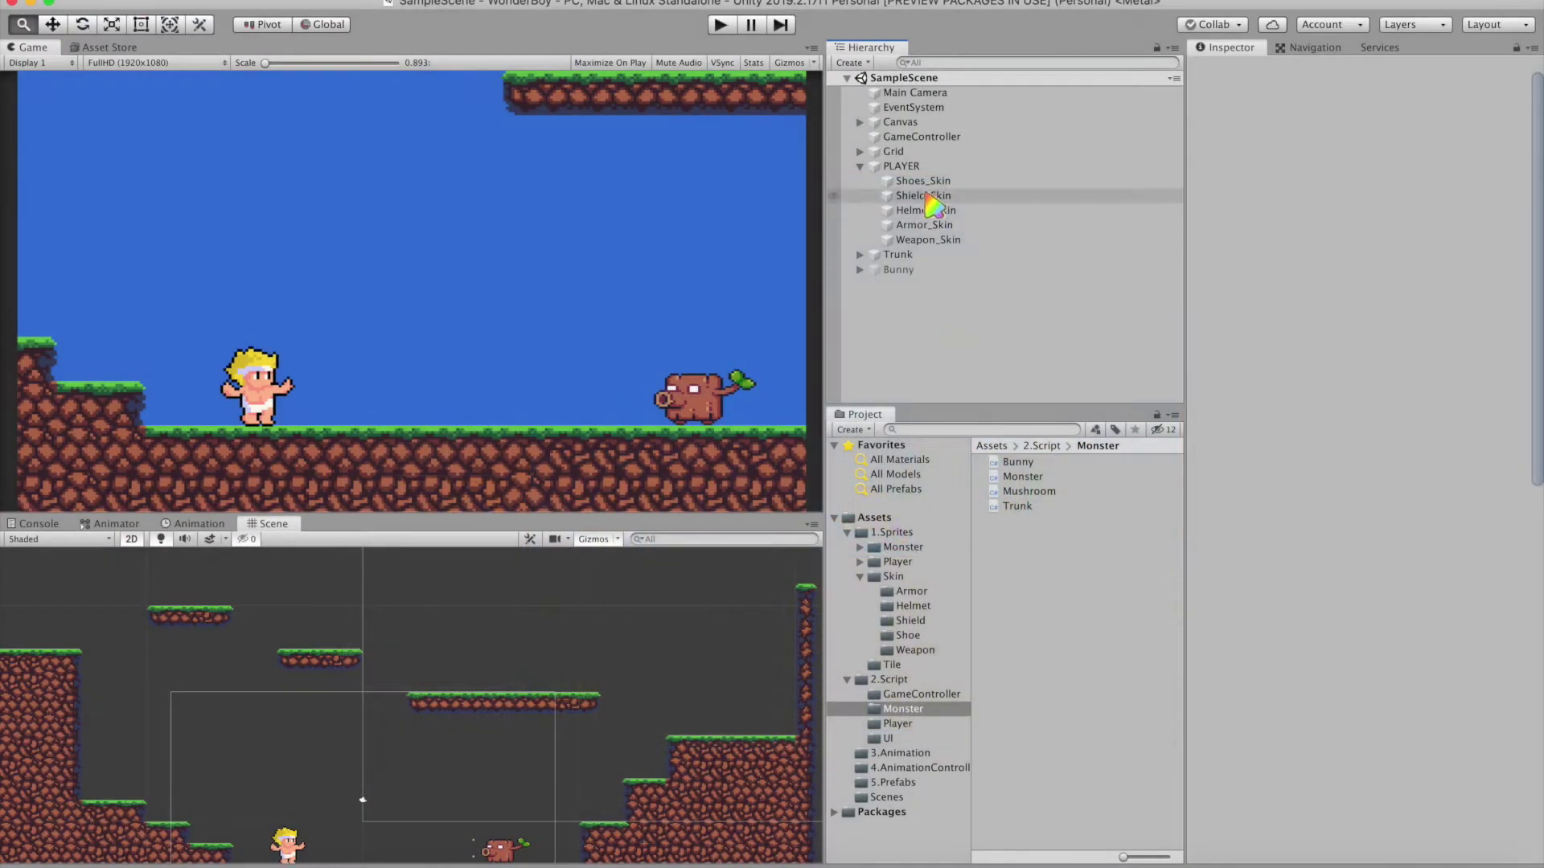
Step: Select the PLAYER object in the SampleScene Hierarchy
left_click(918, 168)
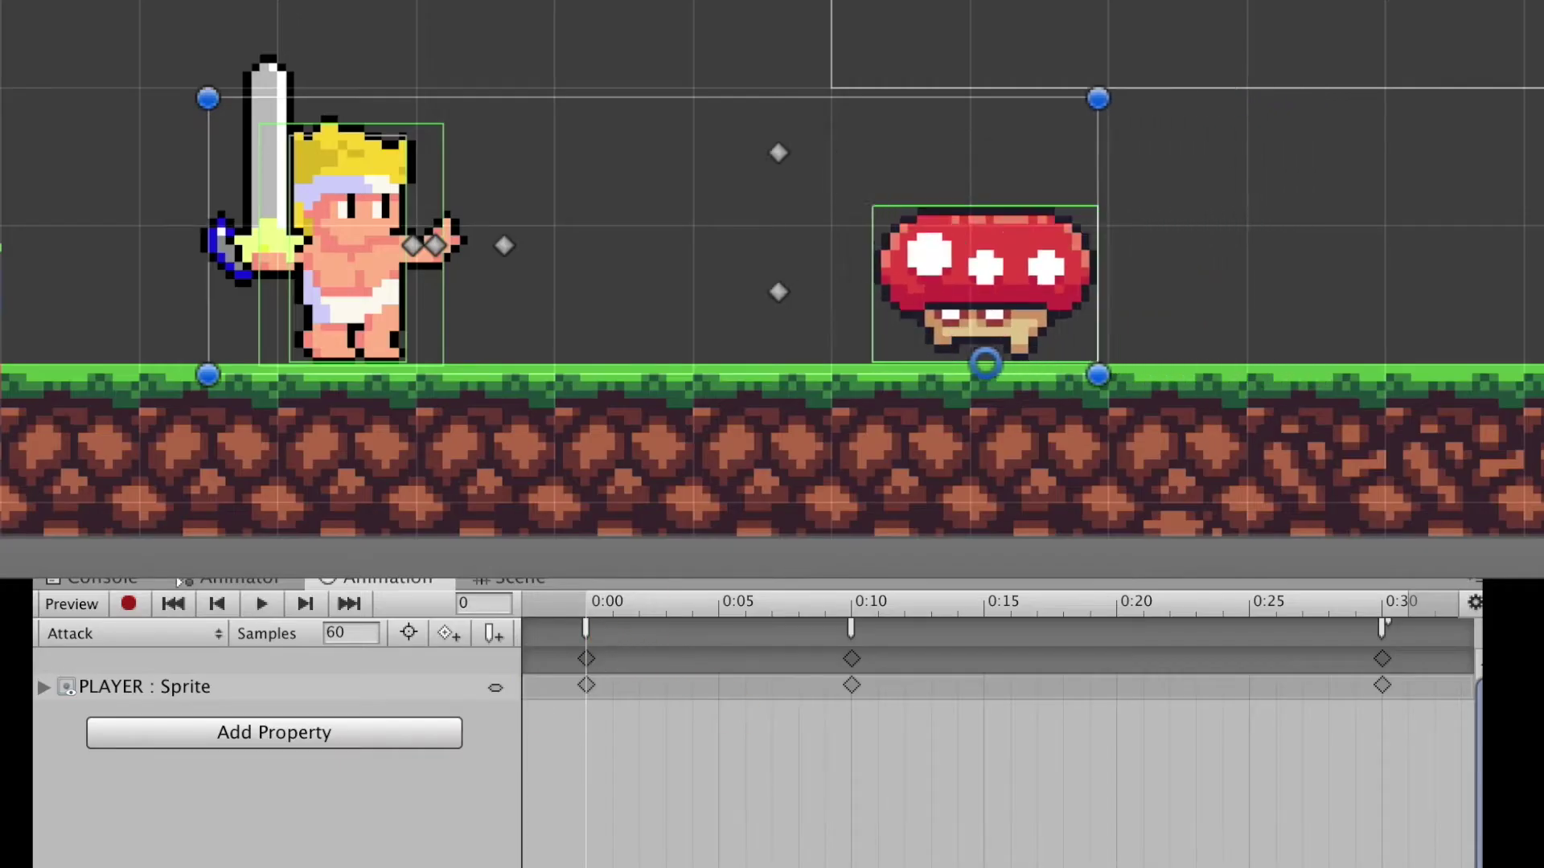
Step: Scrub the Attack clip from the sword thrust back to frame 9, then to the WeaponColliderOnOff event at 0:30
left_click_drag(788, 609, 1379, 622)
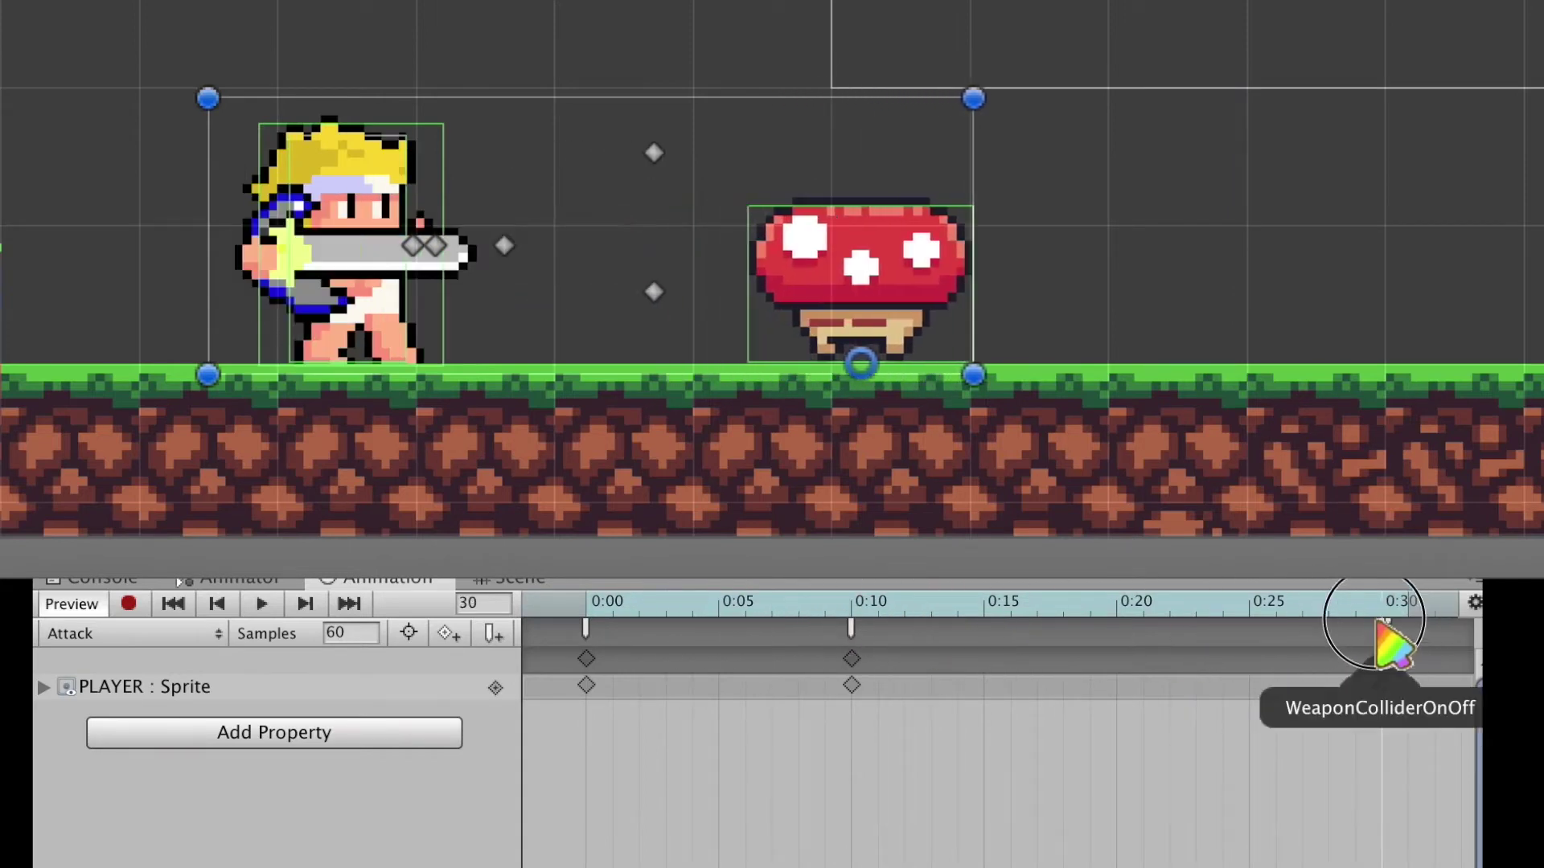
left_click_drag(591, 615, 868, 635)
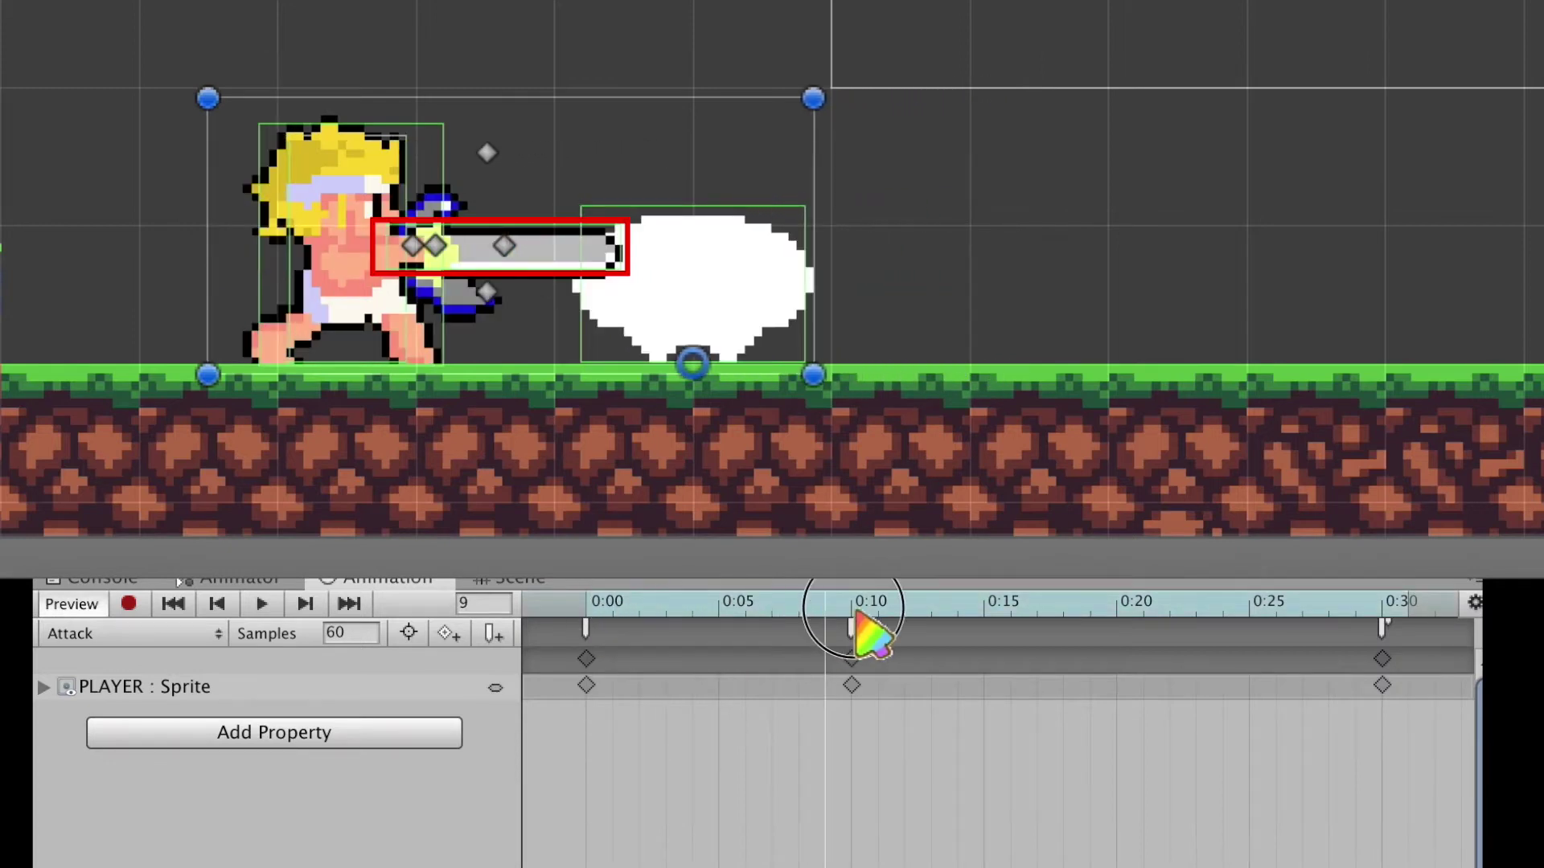
left_click_drag(854, 616, 1381, 623)
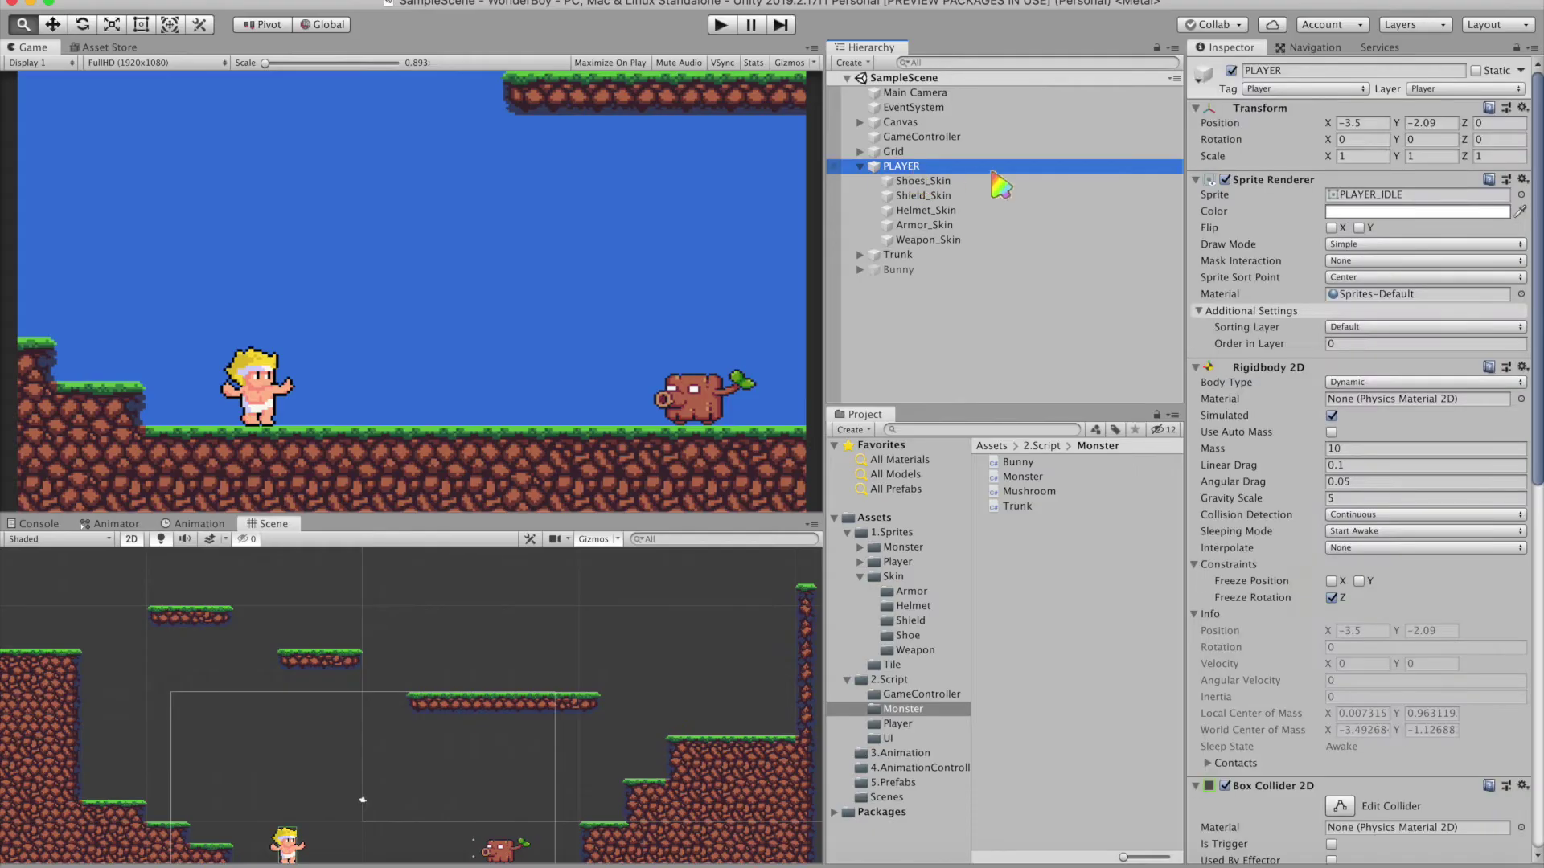
Step: Create an empty PLAYER child named Skin and move the five skin parts into it
right_click(994, 172)
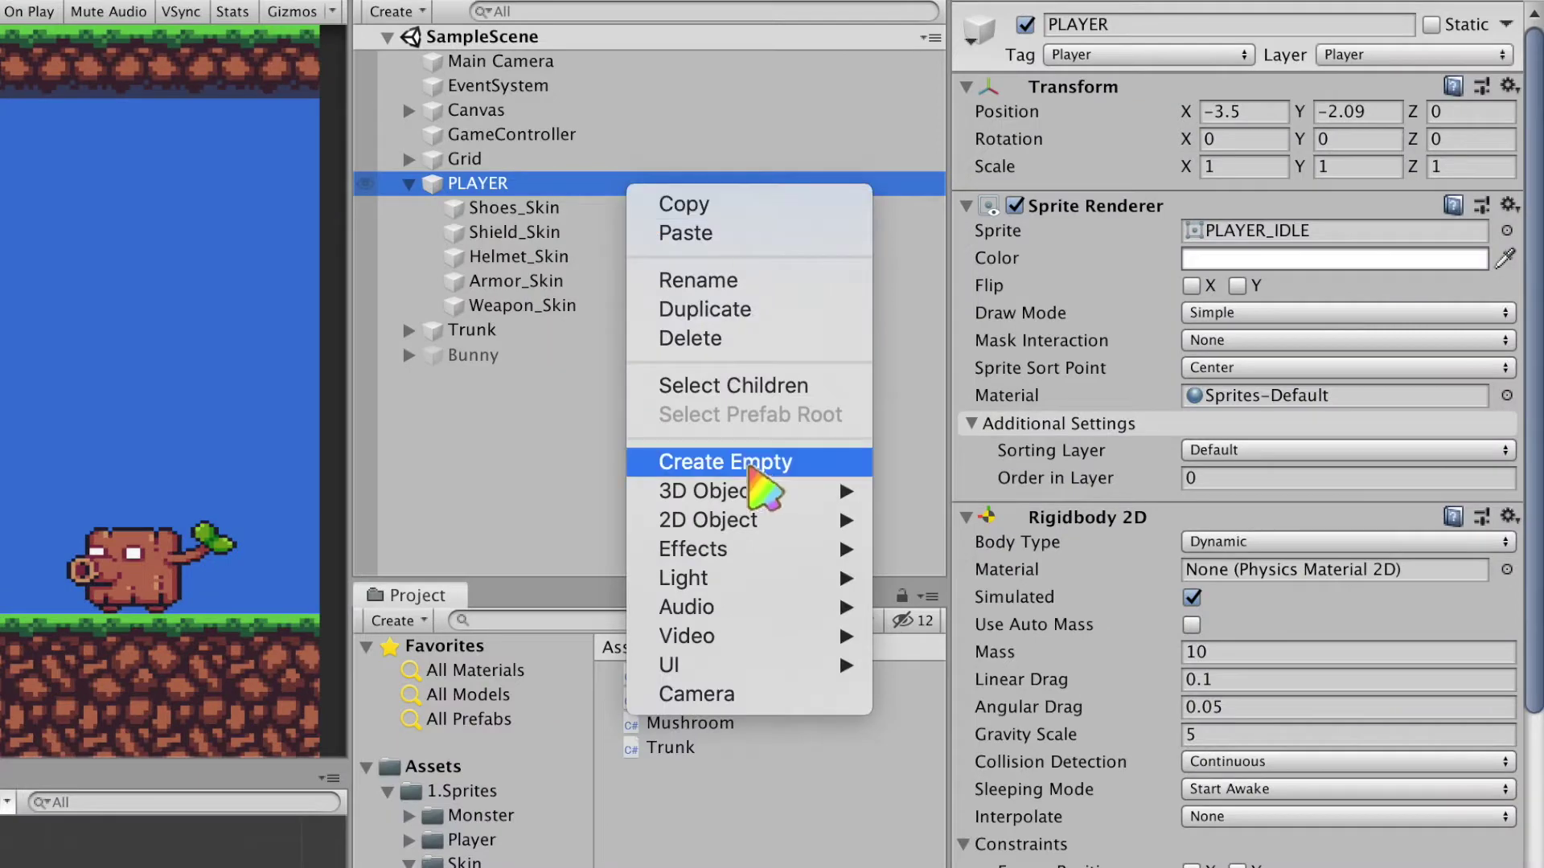
left_click(1069, 338)
type("Skin")
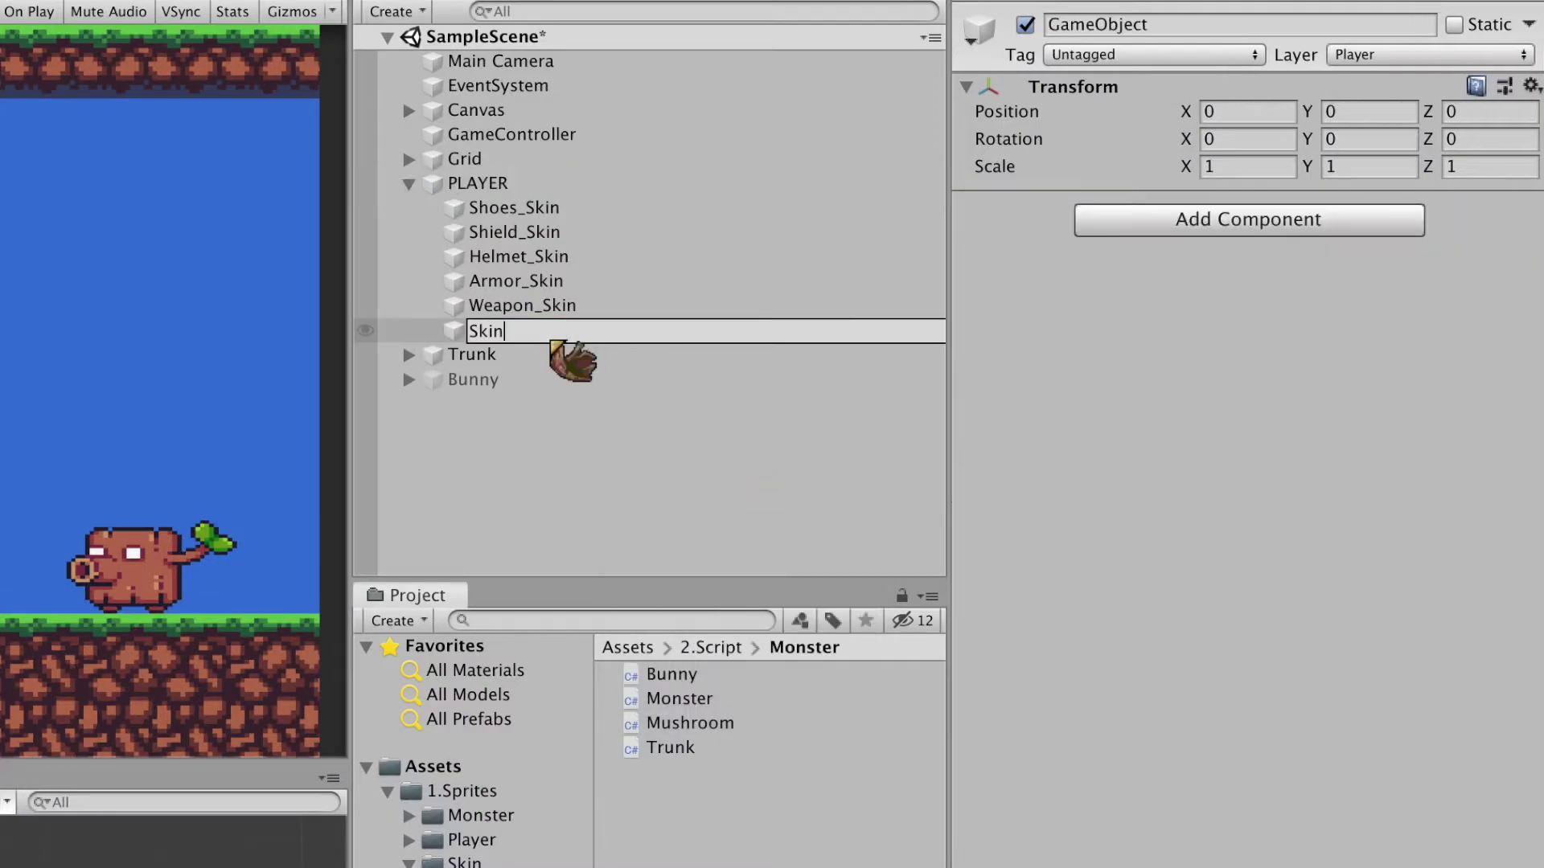
left_click(515, 208)
left_click(531, 305, "shift")
left_click_drag(531, 305, 483, 330)
left_click(430, 208)
Step: Add a second empty child under PLAYER and start naming it WeaponCollider
left_click(503, 185)
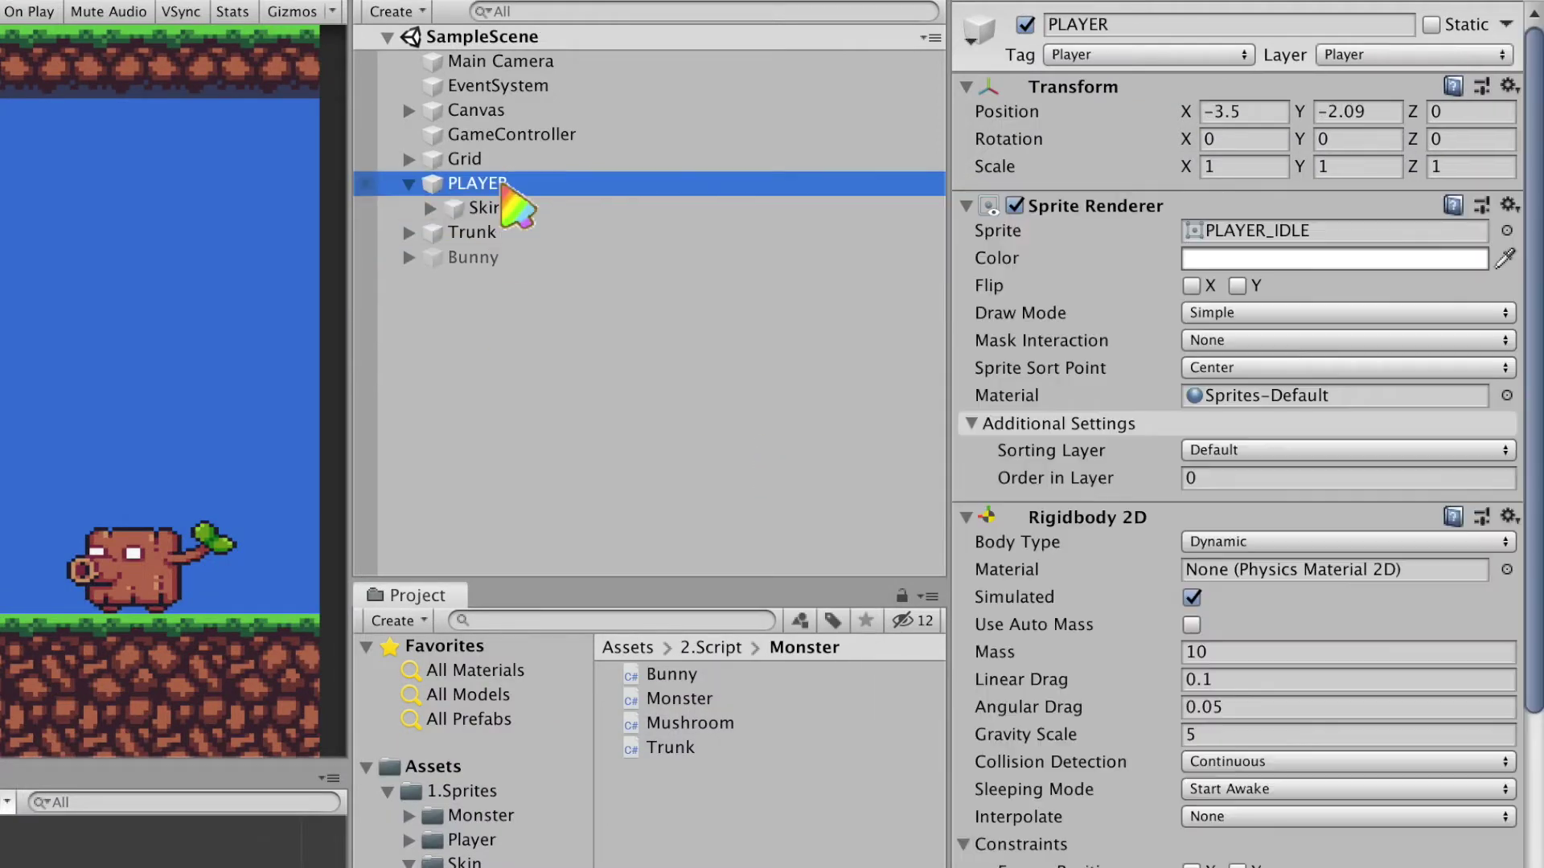
right_click(505, 187)
left_click(697, 452)
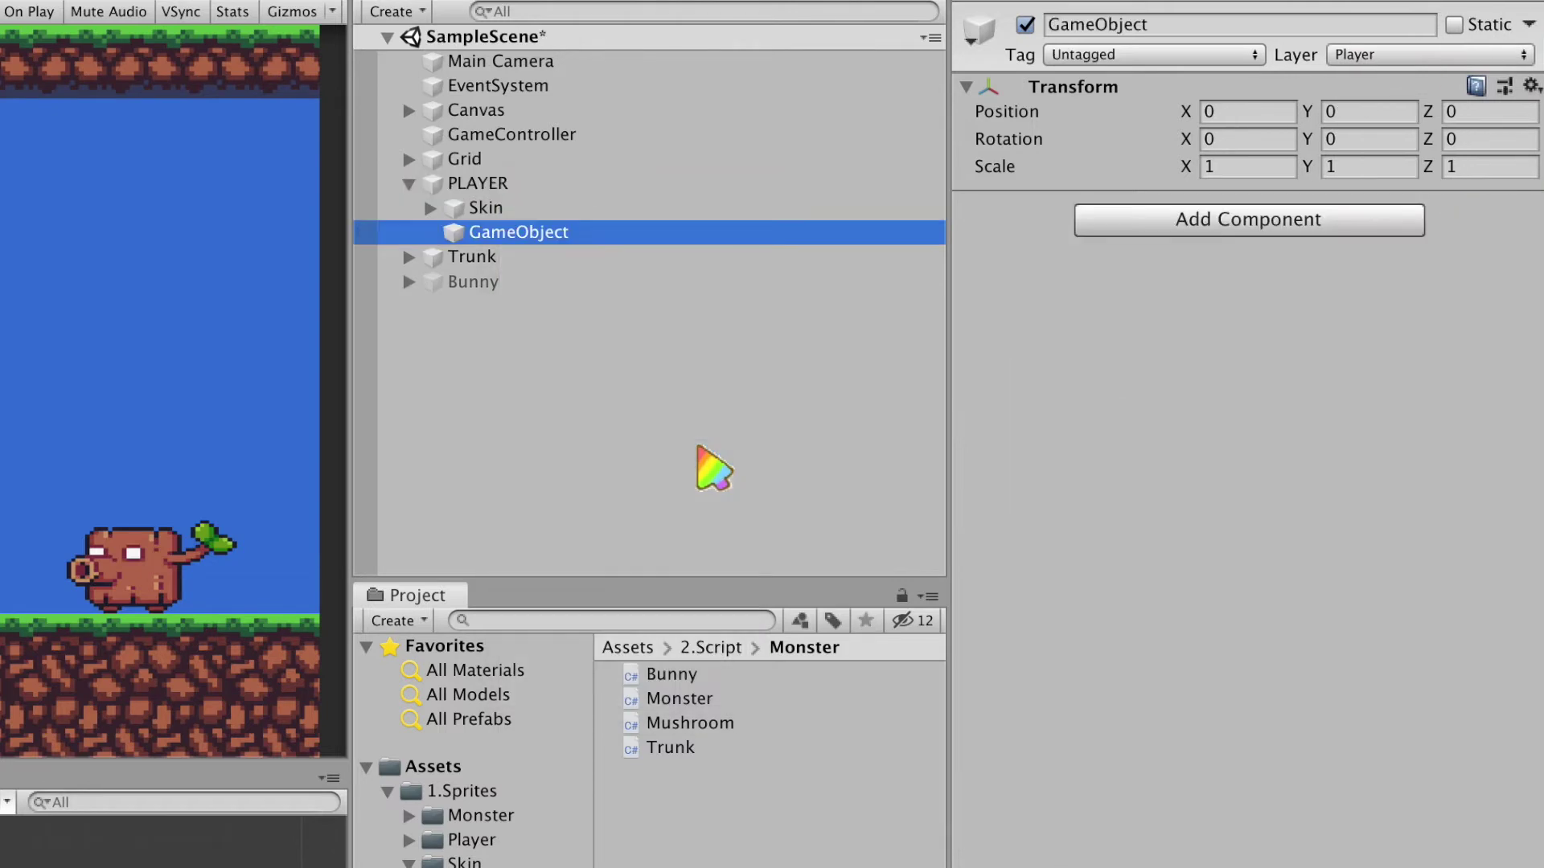
type("WeaponCollider")
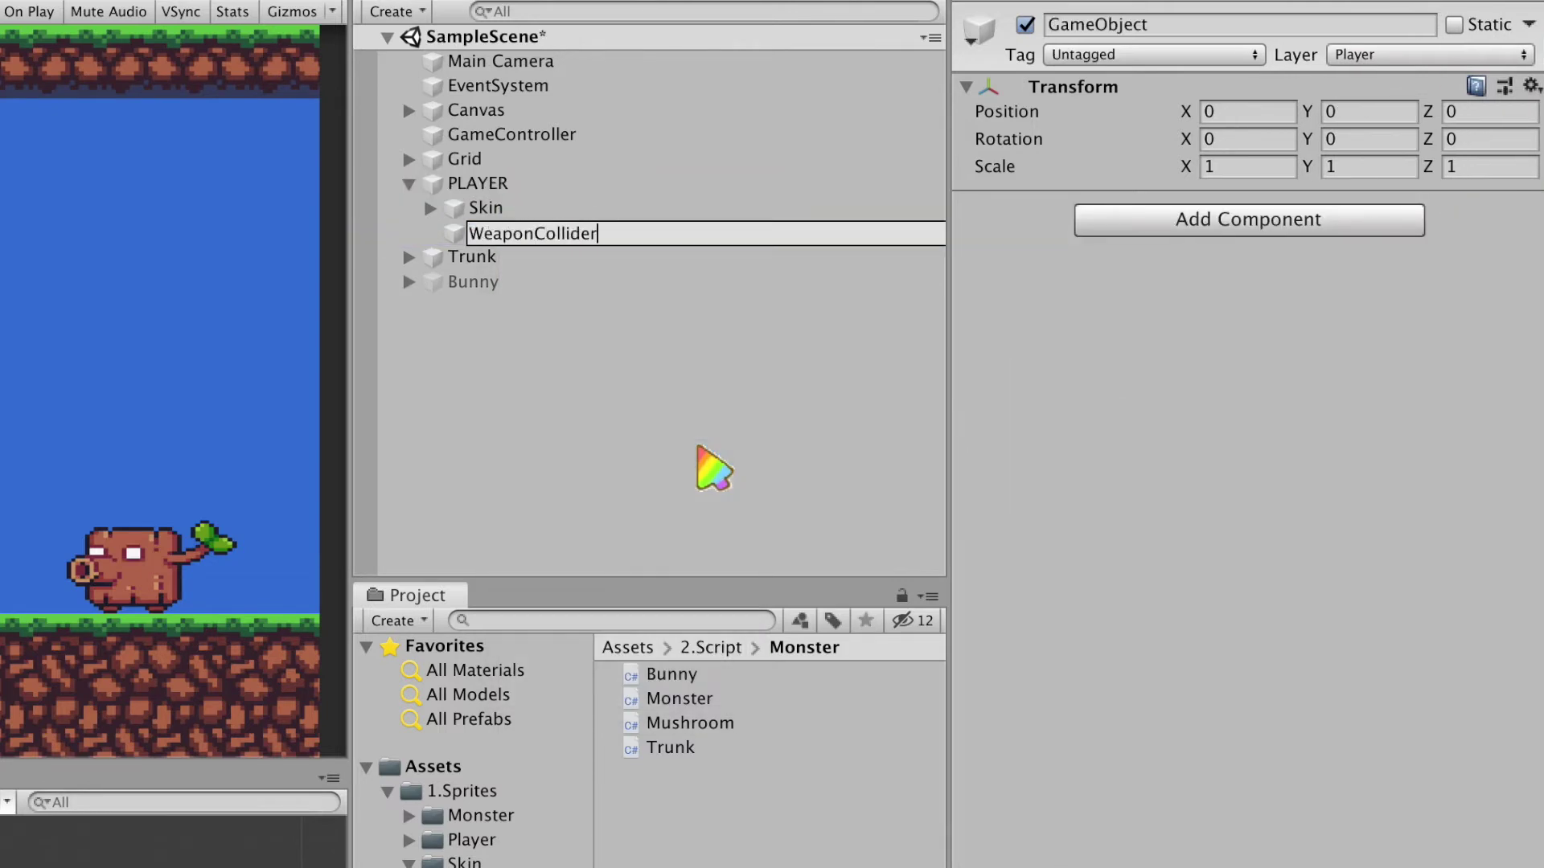
Step: Name the object WeaponCollider and give it a newly created PlayerWeapon tag
key("Return")
left_click(1135, 55)
left_click(1158, 341)
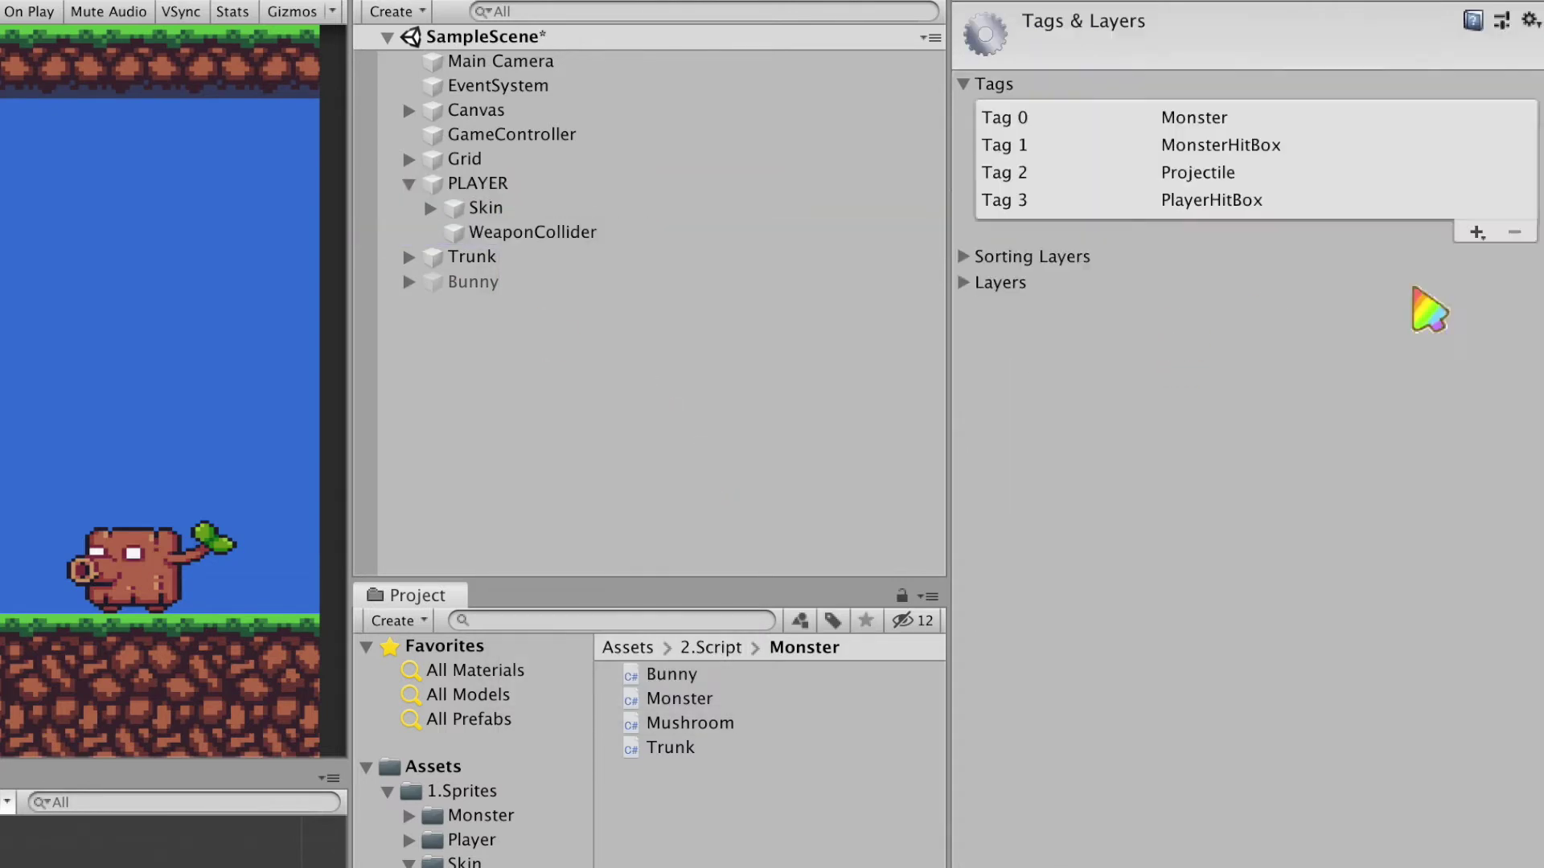
left_click(1477, 233)
type("PlayerWeapon")
key("Return")
left_click(1158, 59)
left_click(1202, 330)
Step: Put WeaponCollider on a new PlayerWeapon layer
left_click(1372, 59)
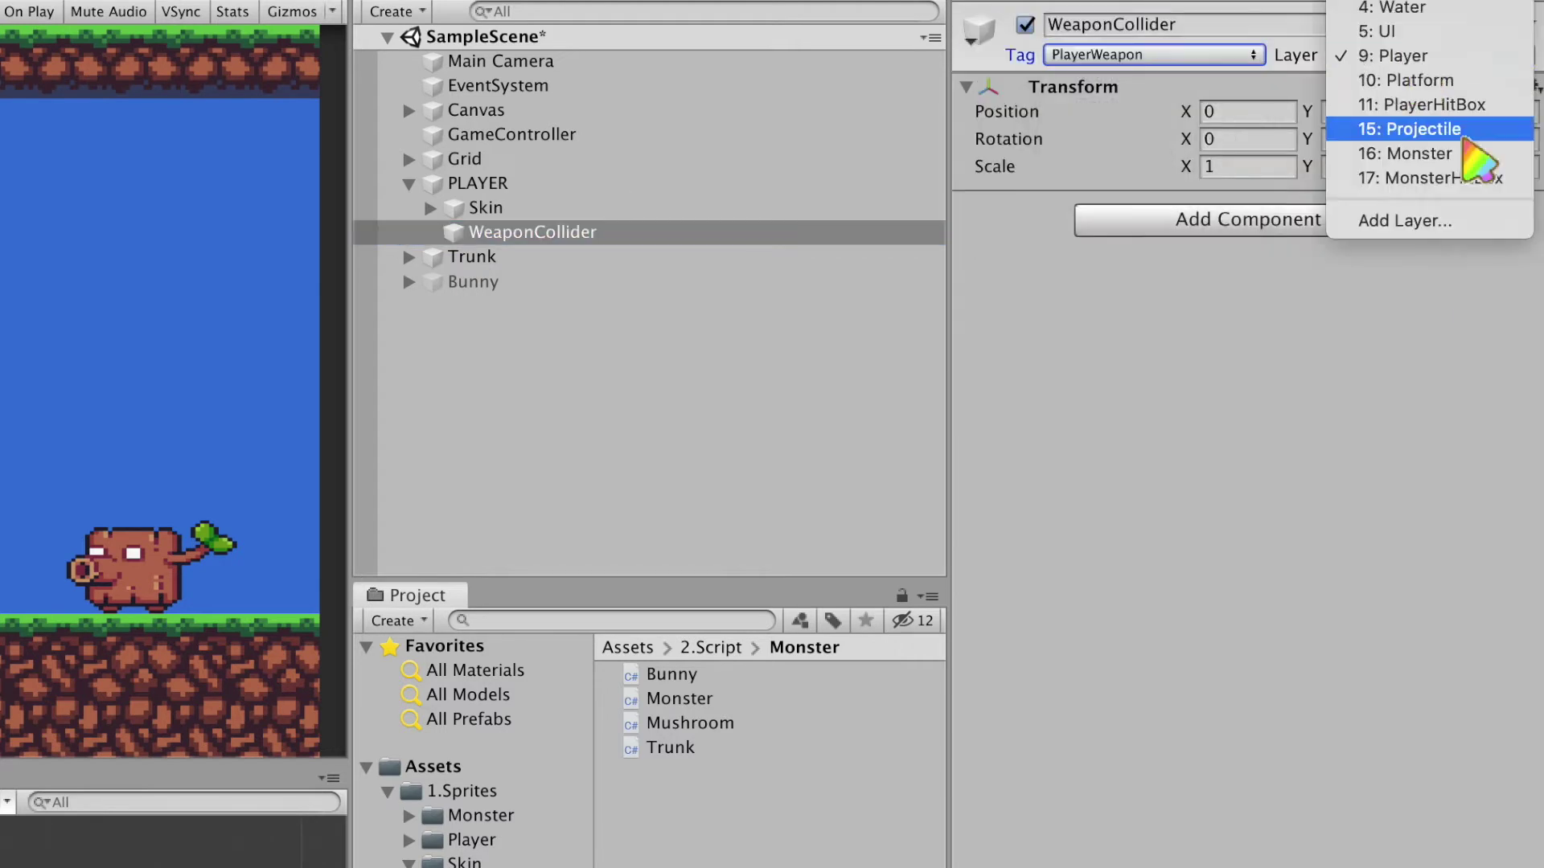
left_click(1420, 217)
left_click(1432, 54)
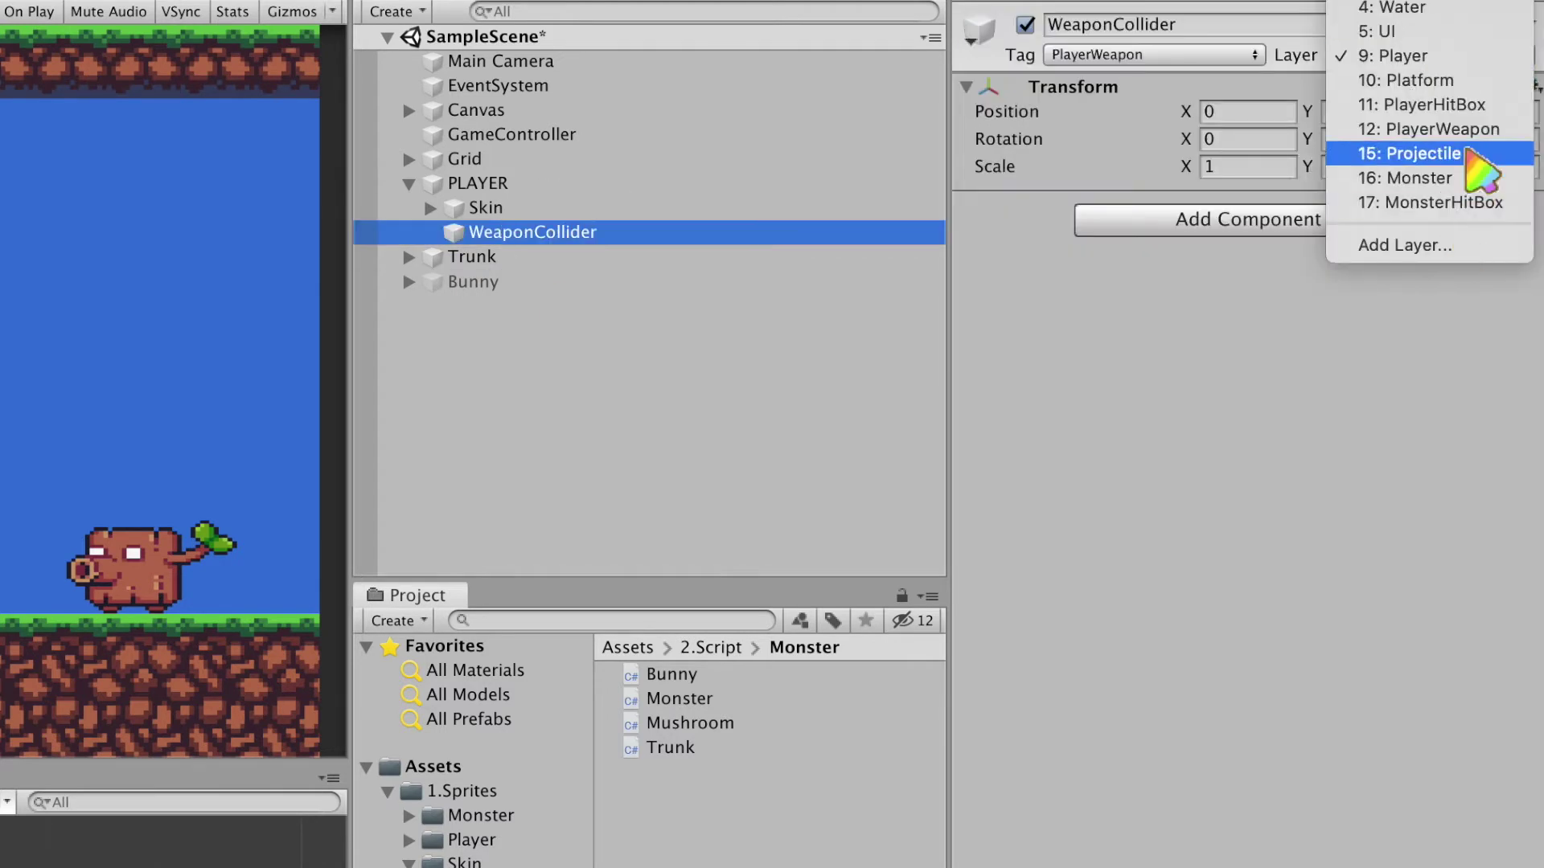
left_click(1431, 127)
Step: Add a Box Collider 2D component to WeaponCollider
left_click(1286, 227)
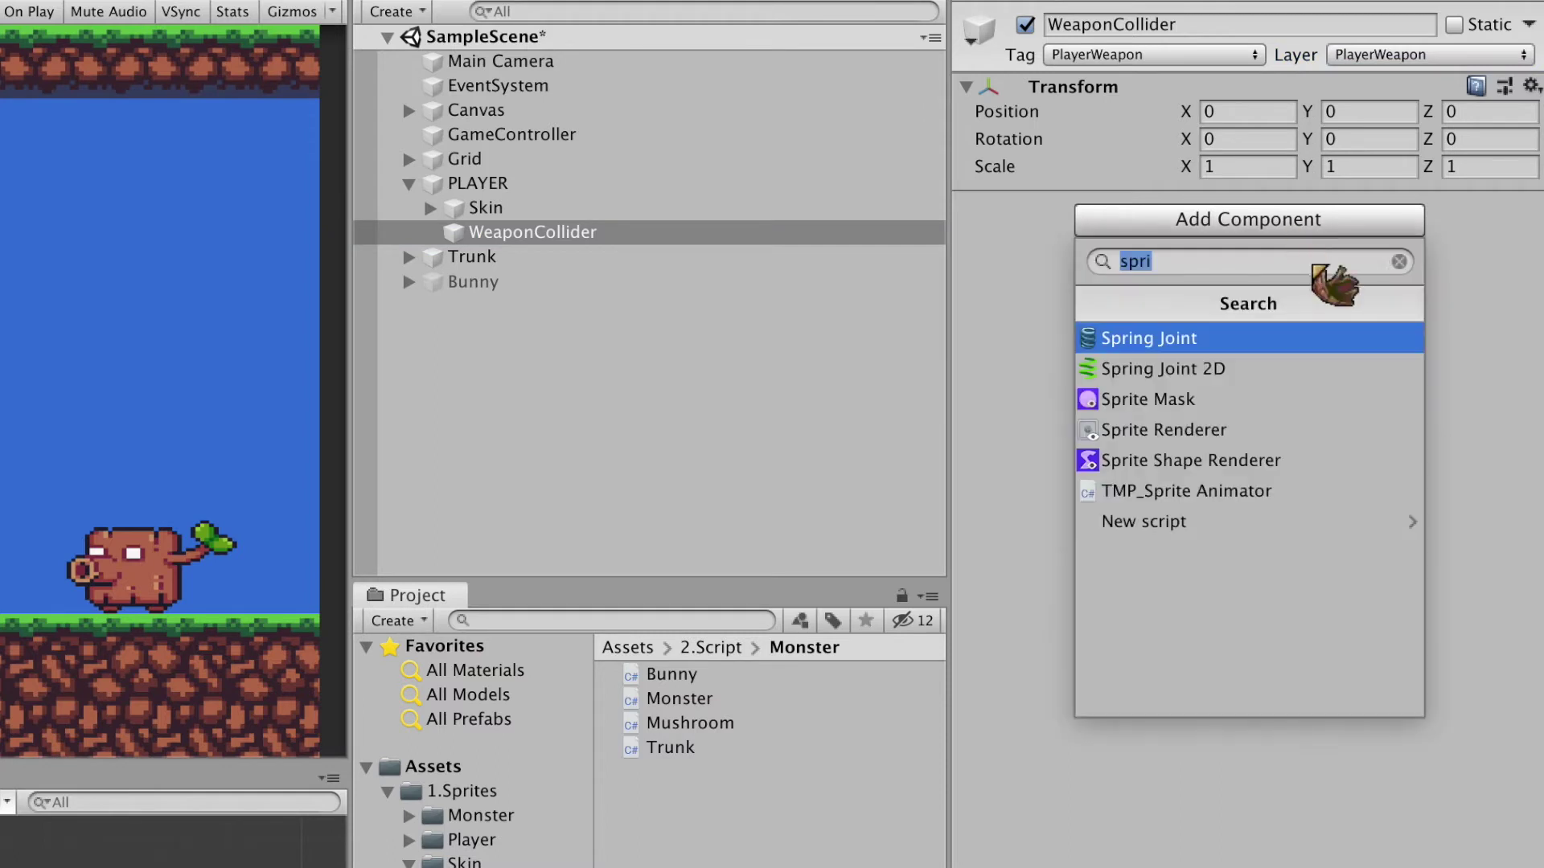
type("Box")
key("Return")
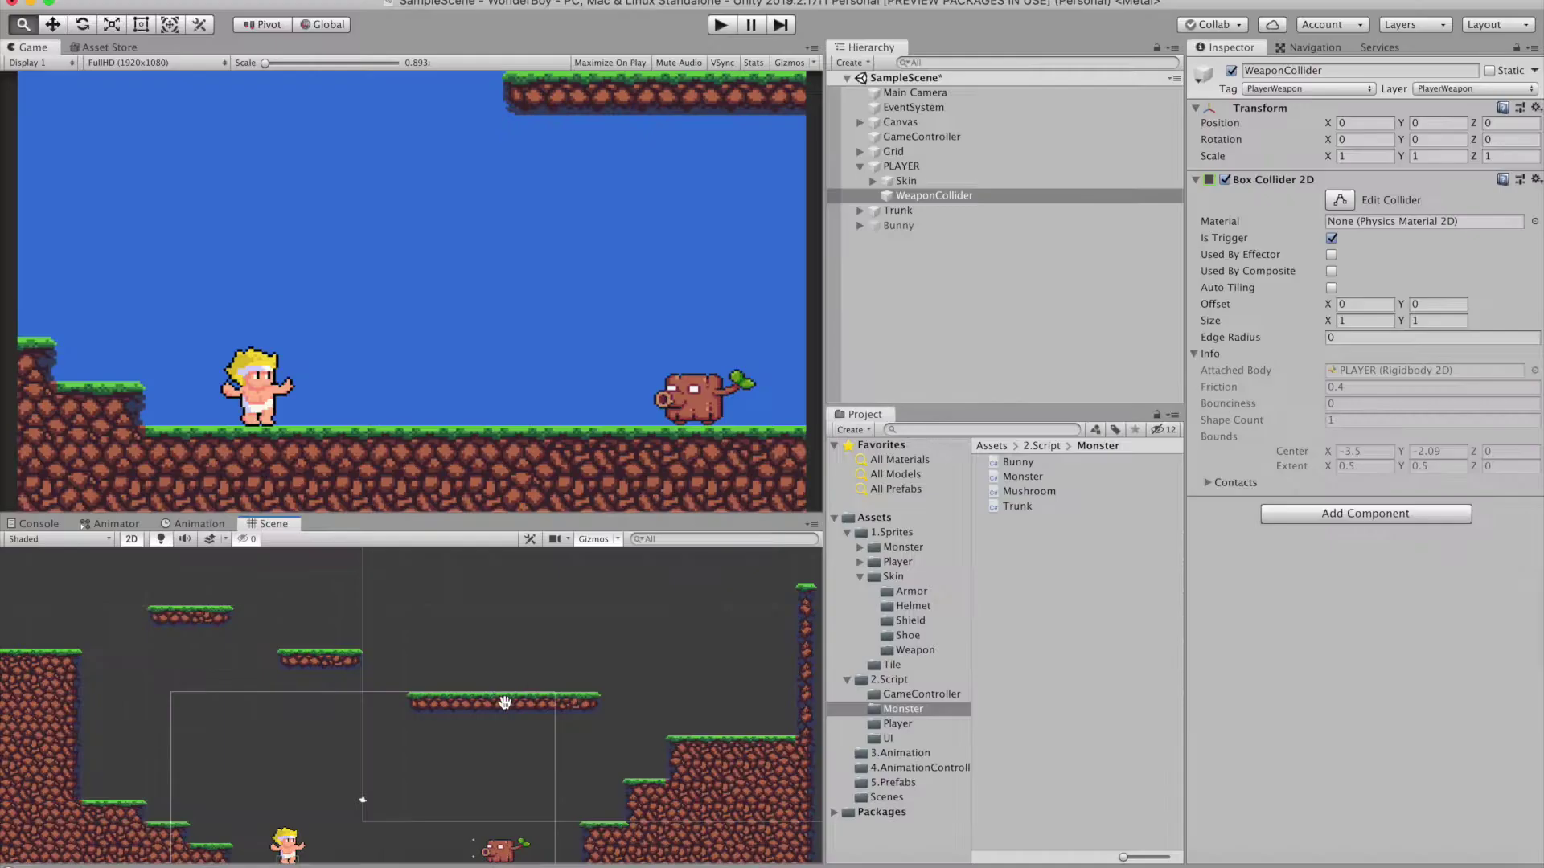
Step: Place the weapon1_Attack_1 sprite under PLAYER at position 0, then select WeaponCollider to fit its box
scroll(483, 603, "up", 3)
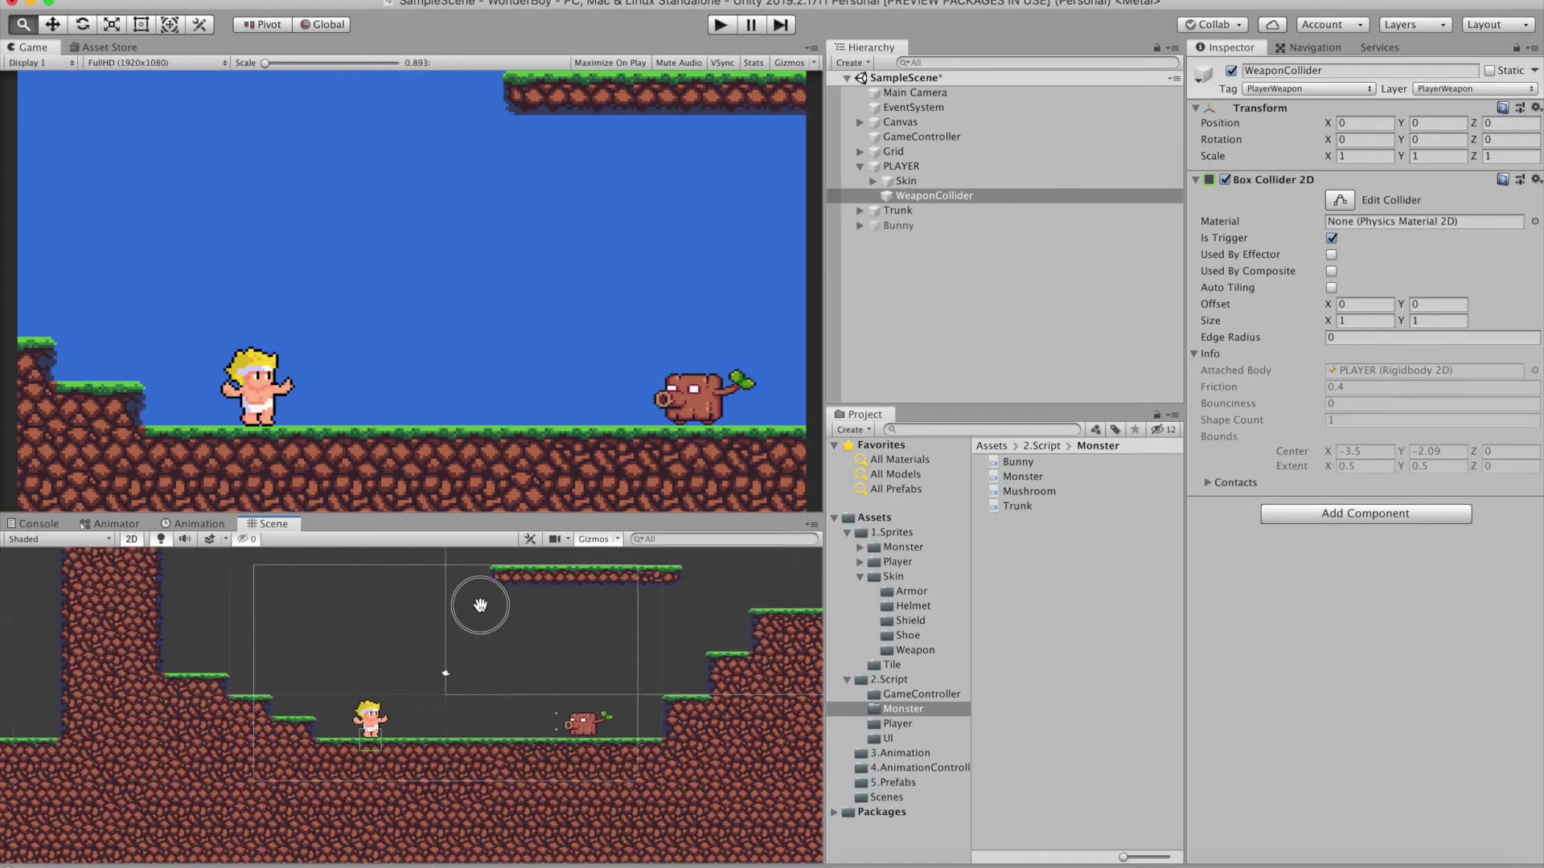
scroll(450, 659, "up", 3)
scroll(423, 709, "up", 3)
scroll(423, 709, "up", 5)
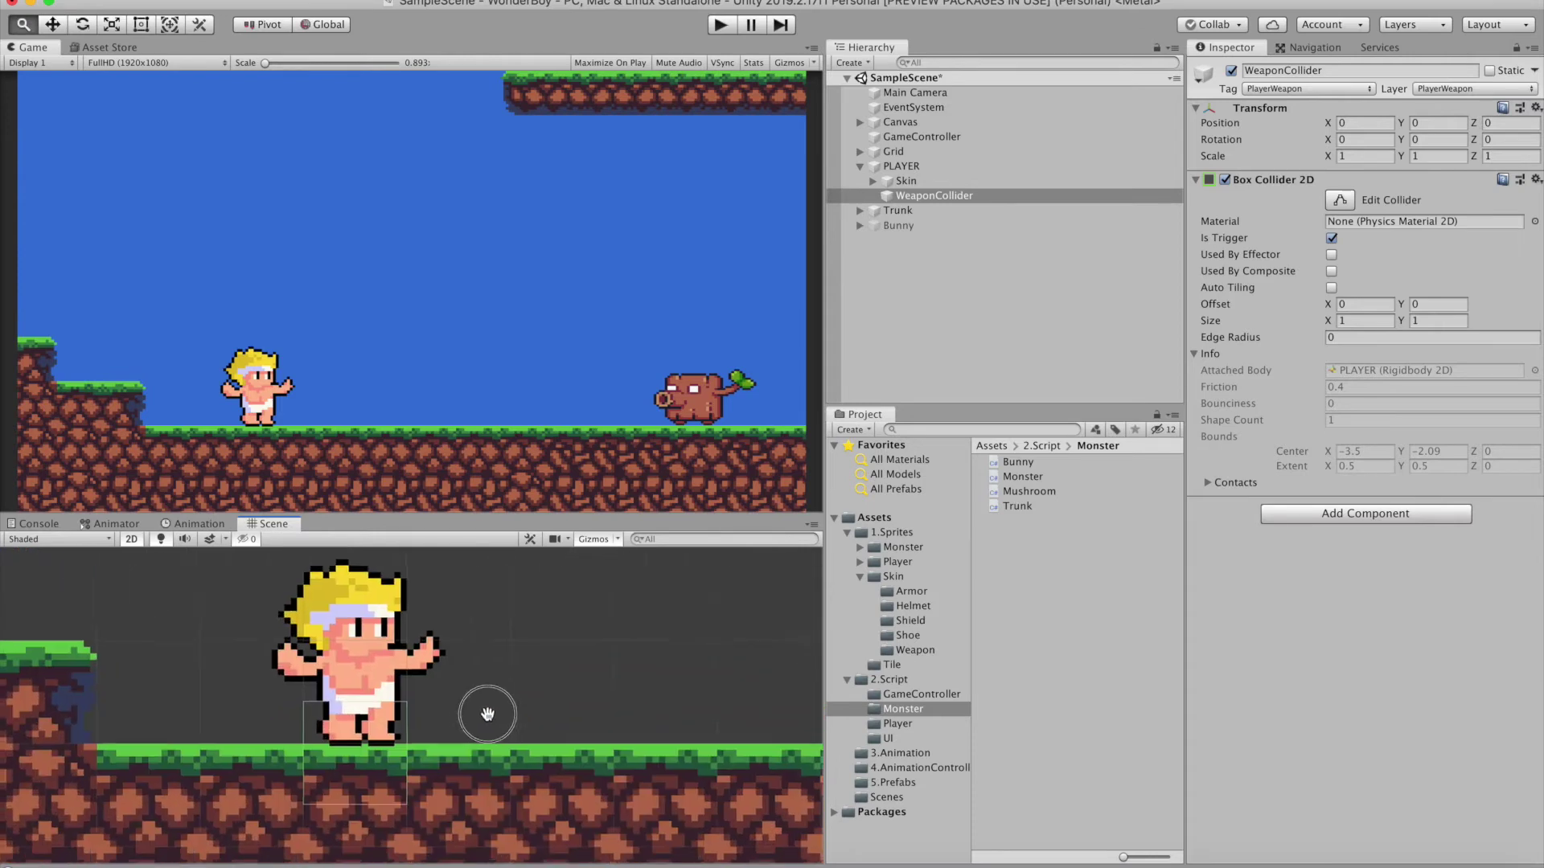
left_click(563, 720)
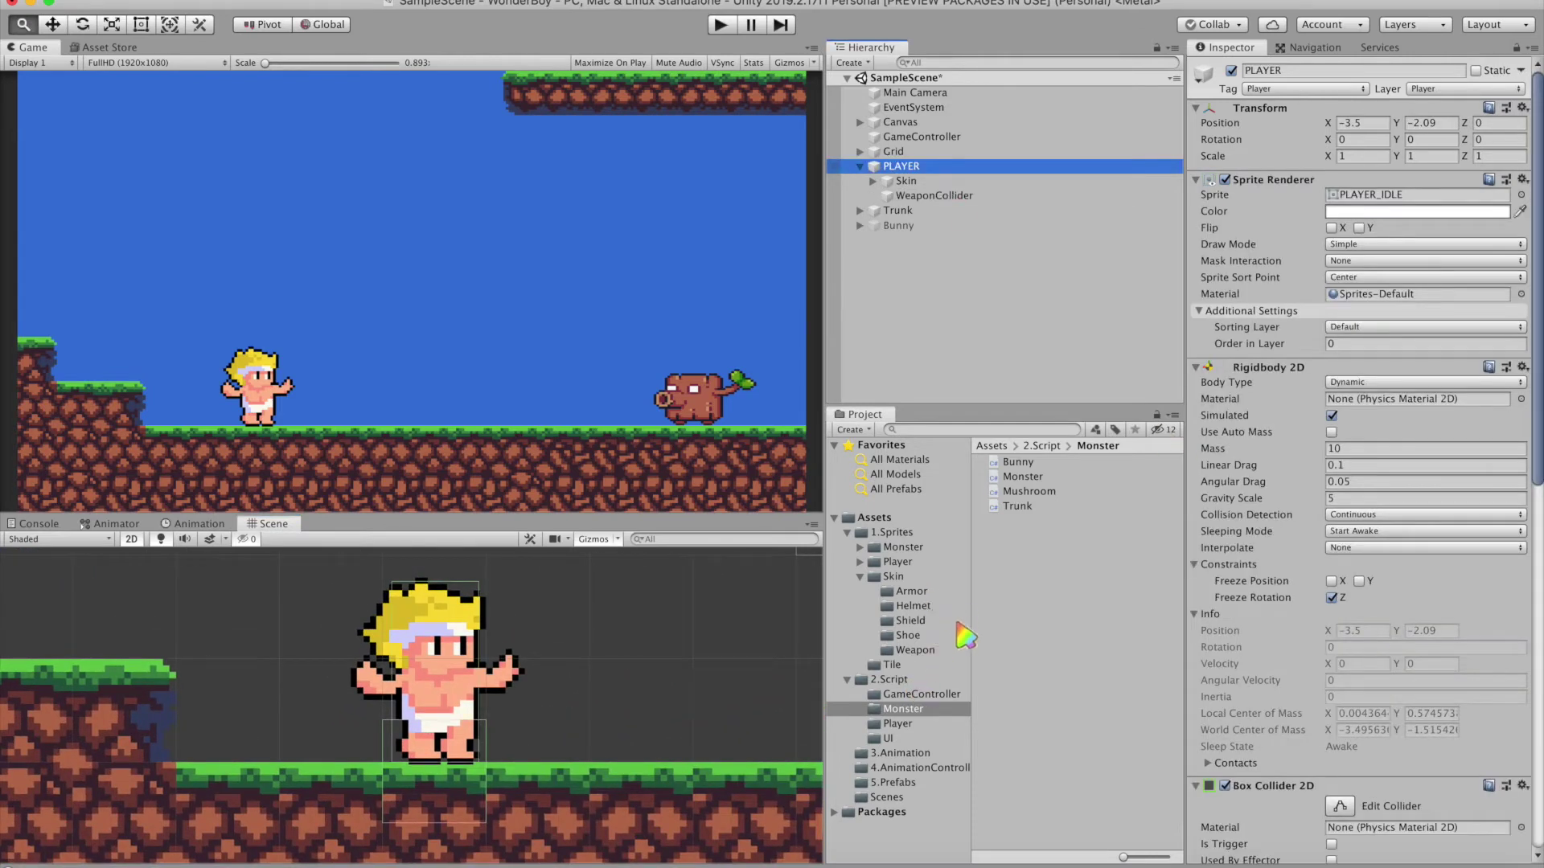
left_click(913, 650)
left_click(1077, 491)
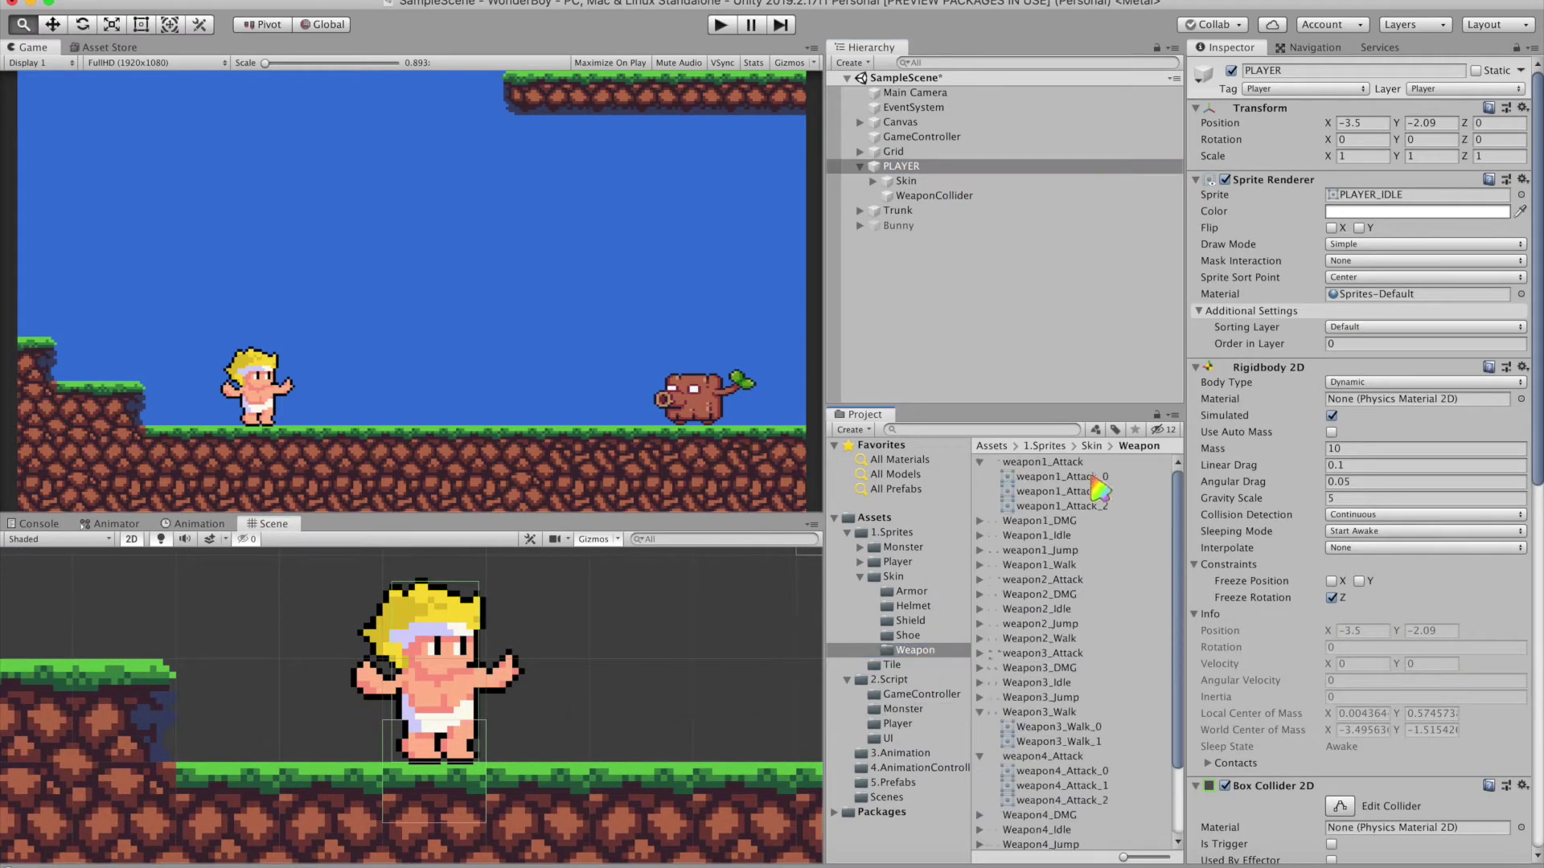
left_click_drag(1080, 487, 918, 171)
type("0")
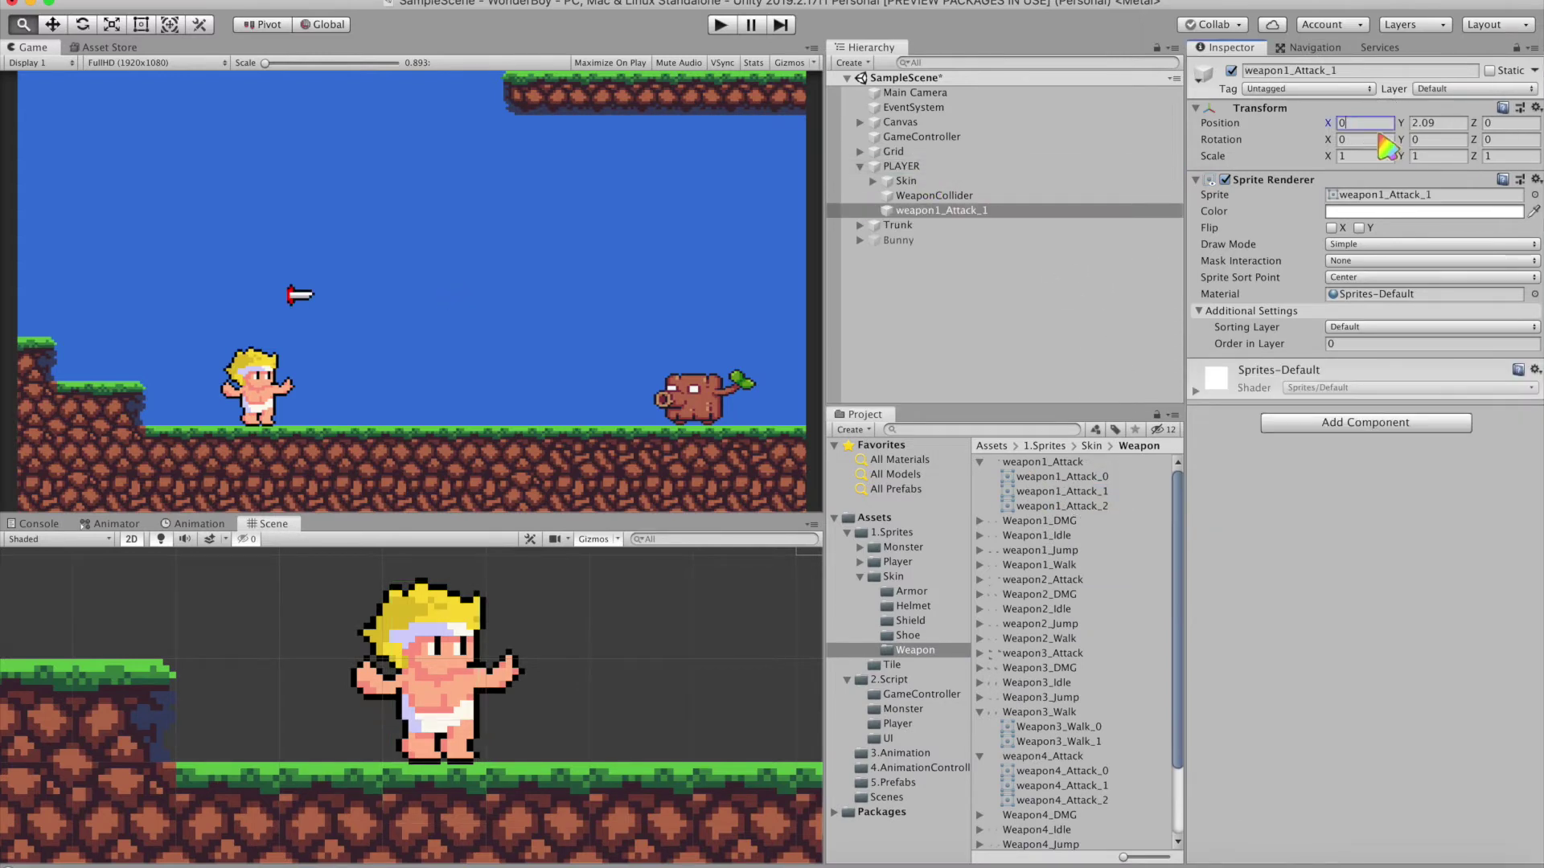
key("Tab")
type("0")
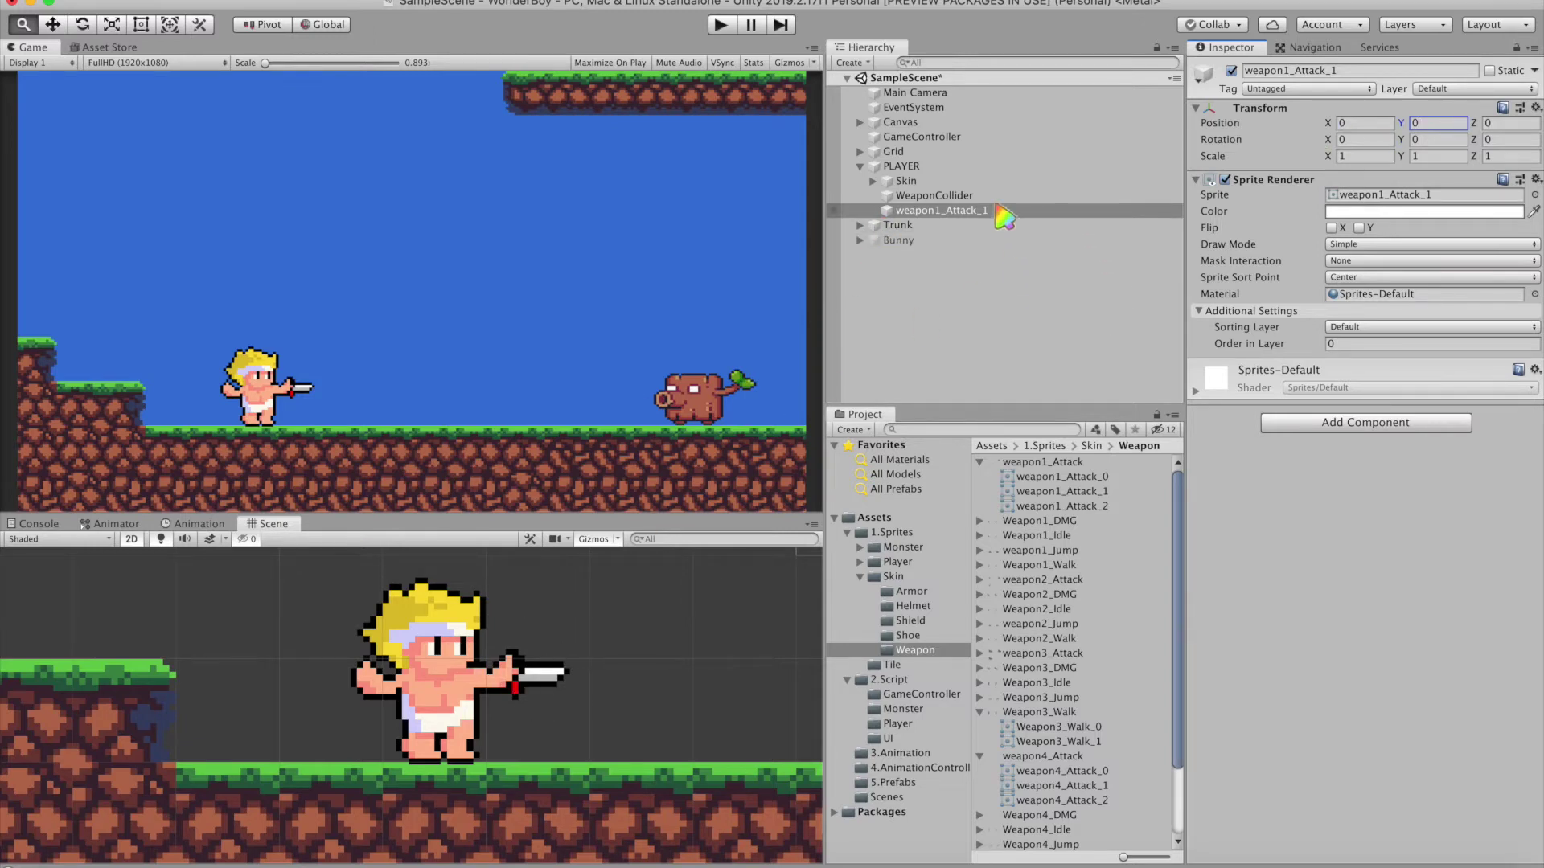
left_click(936, 195)
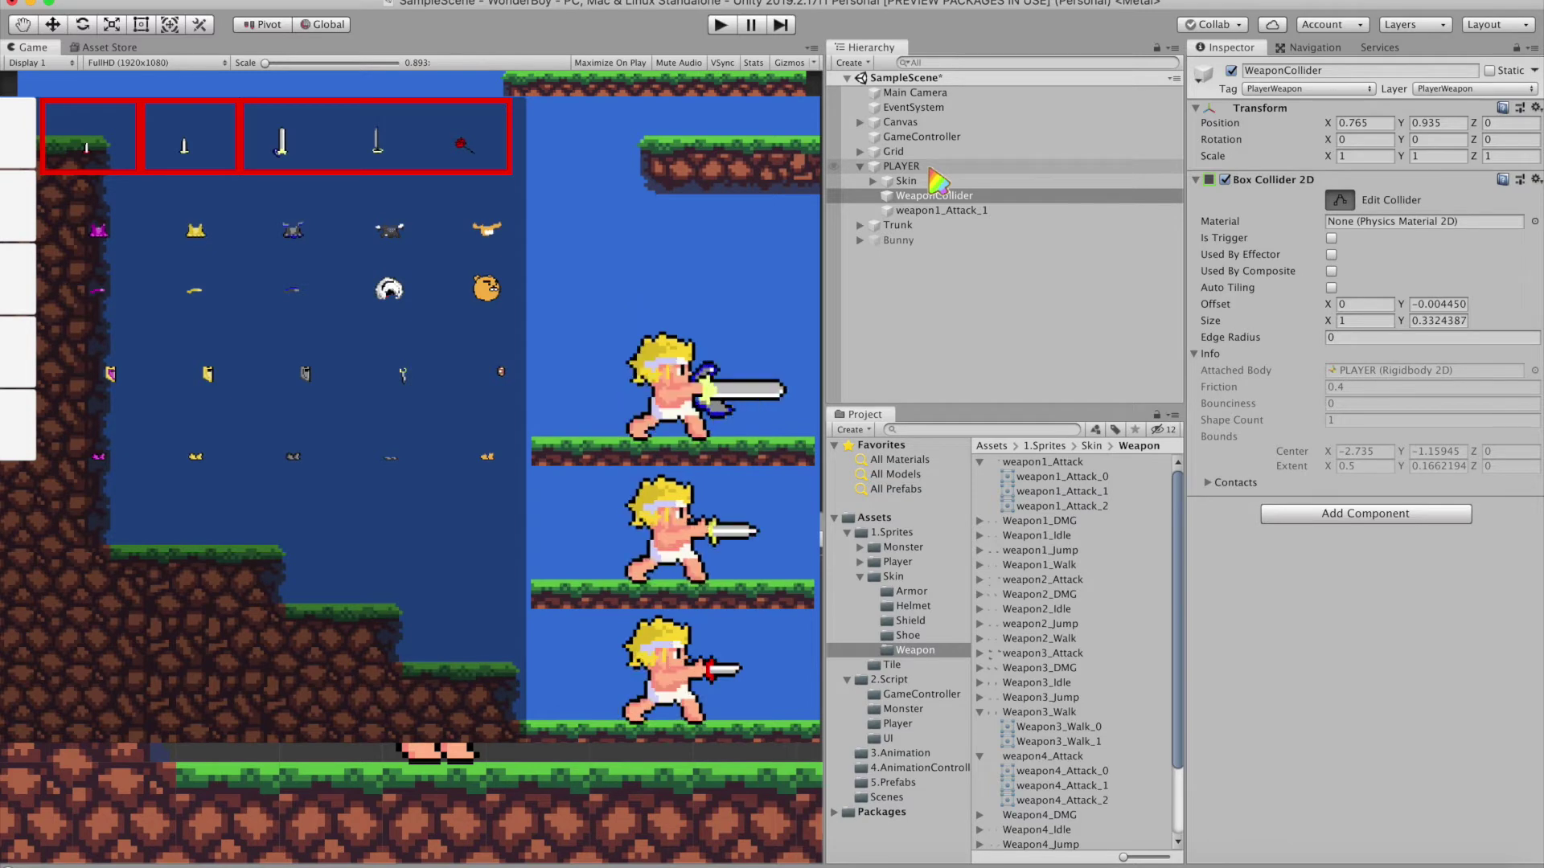
right_click(930, 167)
Step: Create an empty GameObject under PLAYER, nest WeaponCollider inside it, and zero WeaponCollider's position
left_click(1030, 321)
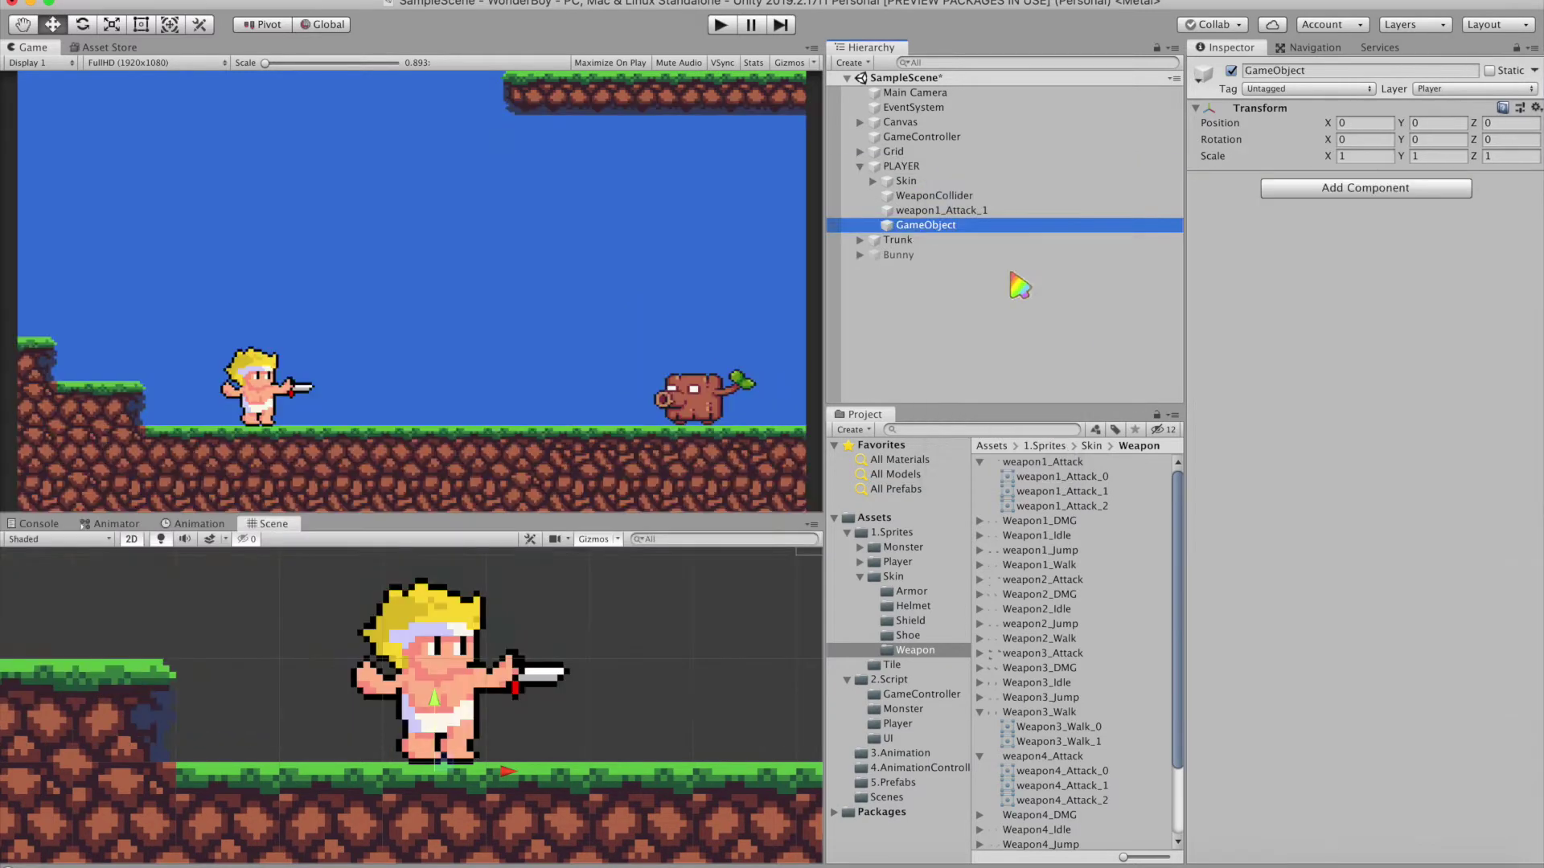
left_click(988, 326)
left_click(964, 231)
mouse_move(965, 232)
left_mouse_down()
mouse_move(961, 211)
mouse_move(948, 226)
left_mouse_up()
left_click(952, 197)
left_click(1365, 122)
type("0")
key("Tab")
type("0")
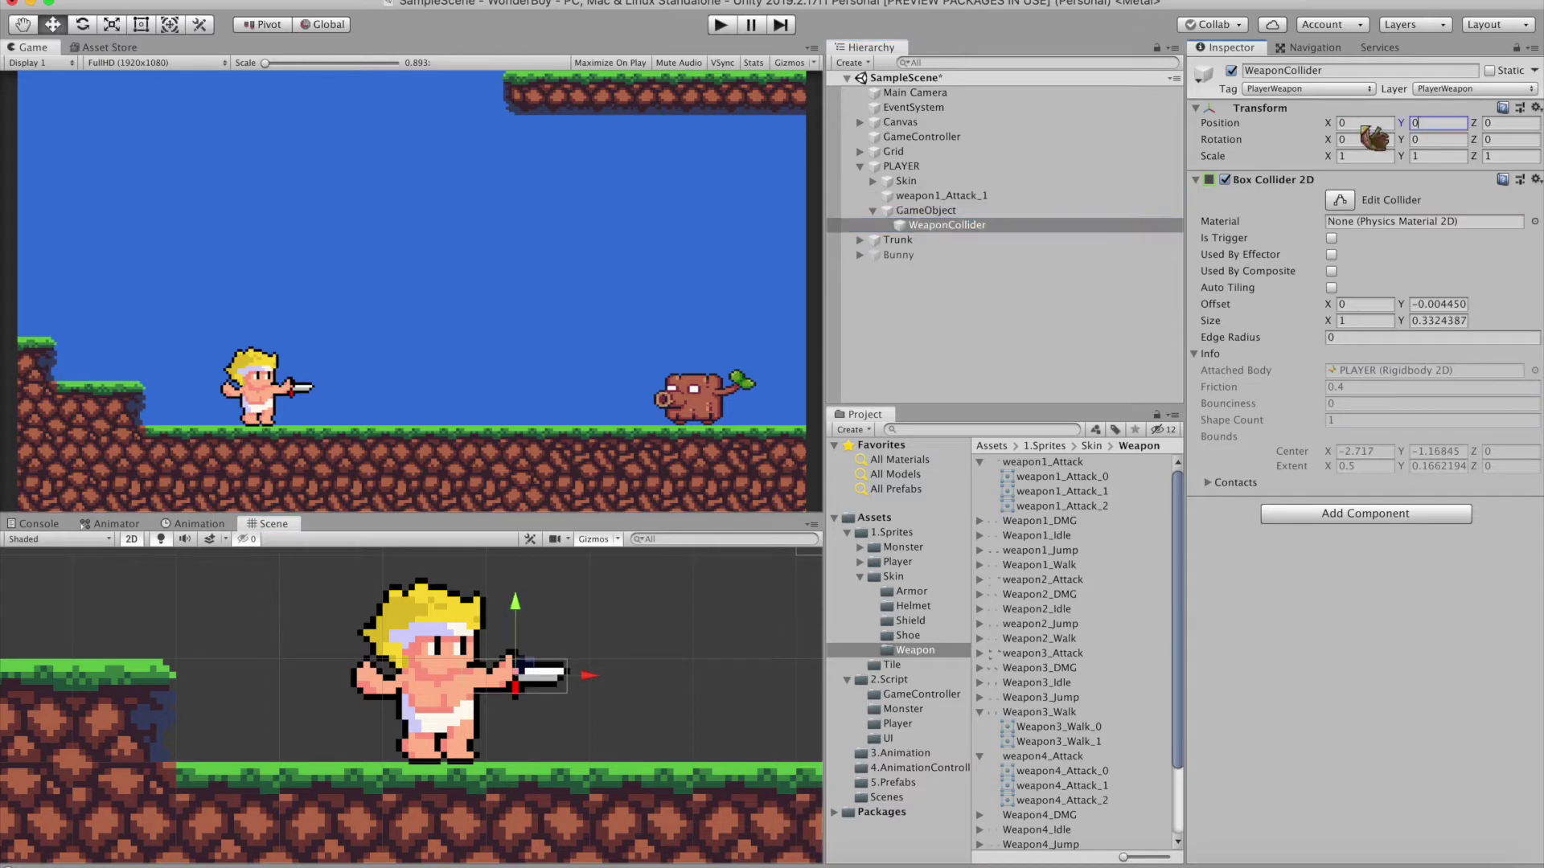
Step: Rename the new GameObject to 1
left_click(949, 211)
key("Return")
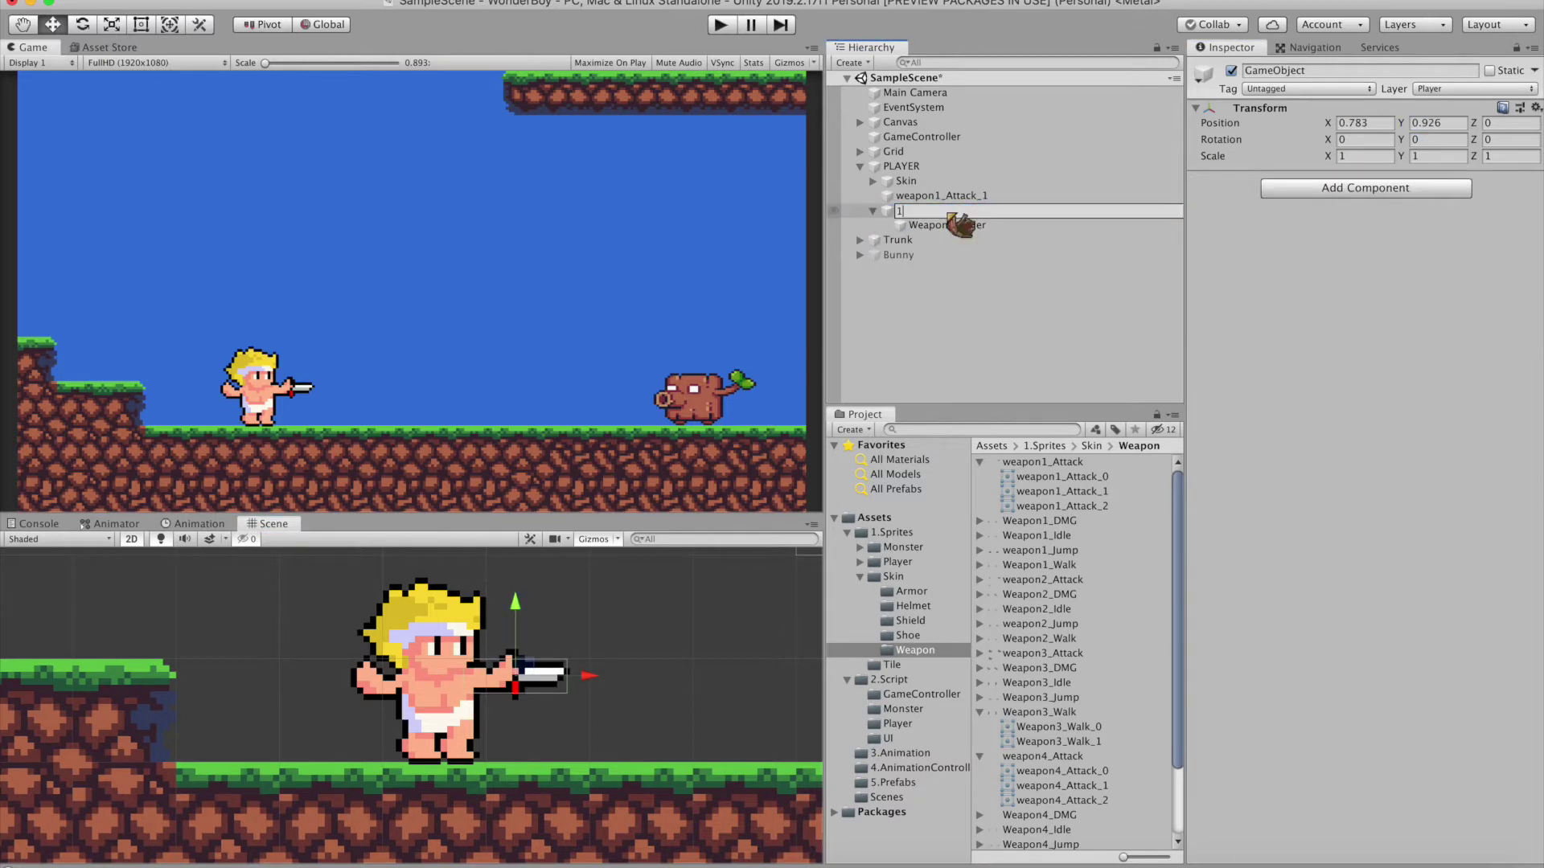
type("1")
key("Return")
left_click(959, 227)
Step: Duplicate group 1 into points 2 and 3, and delete the weapon1_Attack_1 reference sprite
left_click(899, 211)
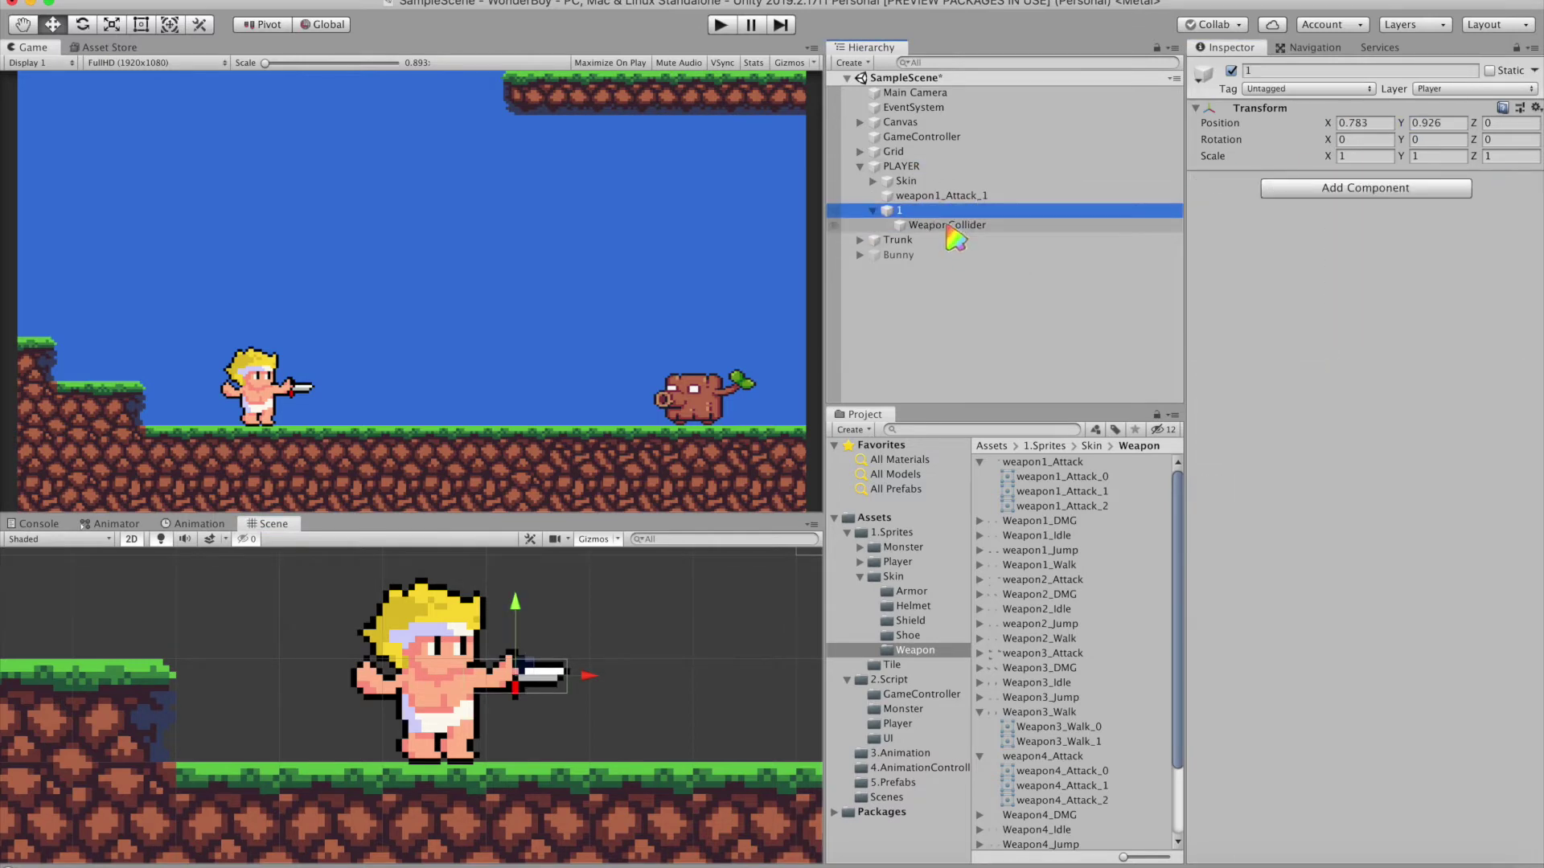
key("super+d")
key("Return")
type("2")
key("Return")
key("super+d")
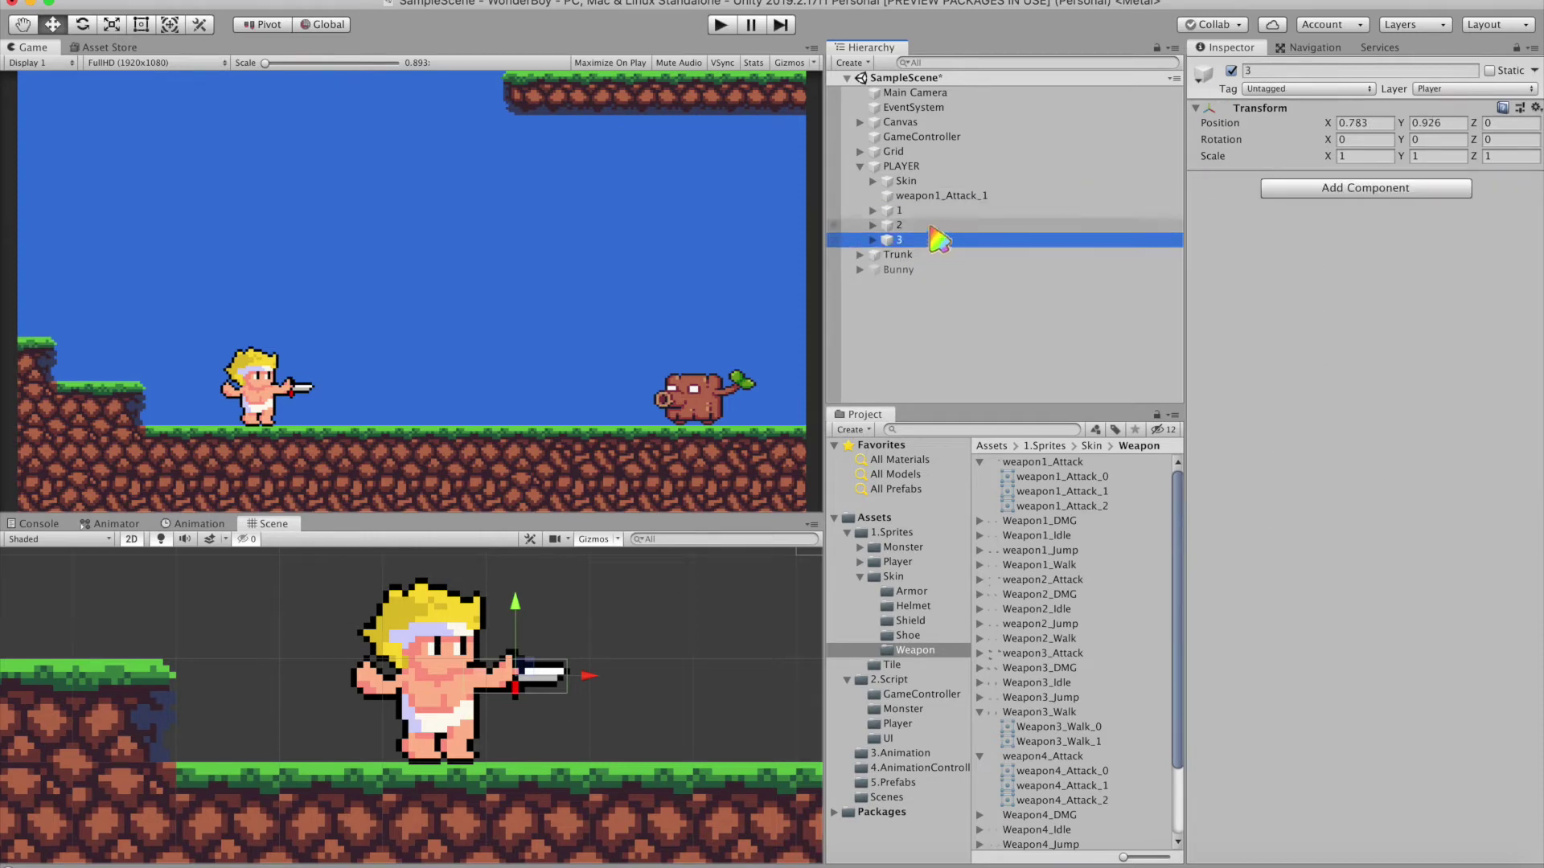
left_click(935, 198)
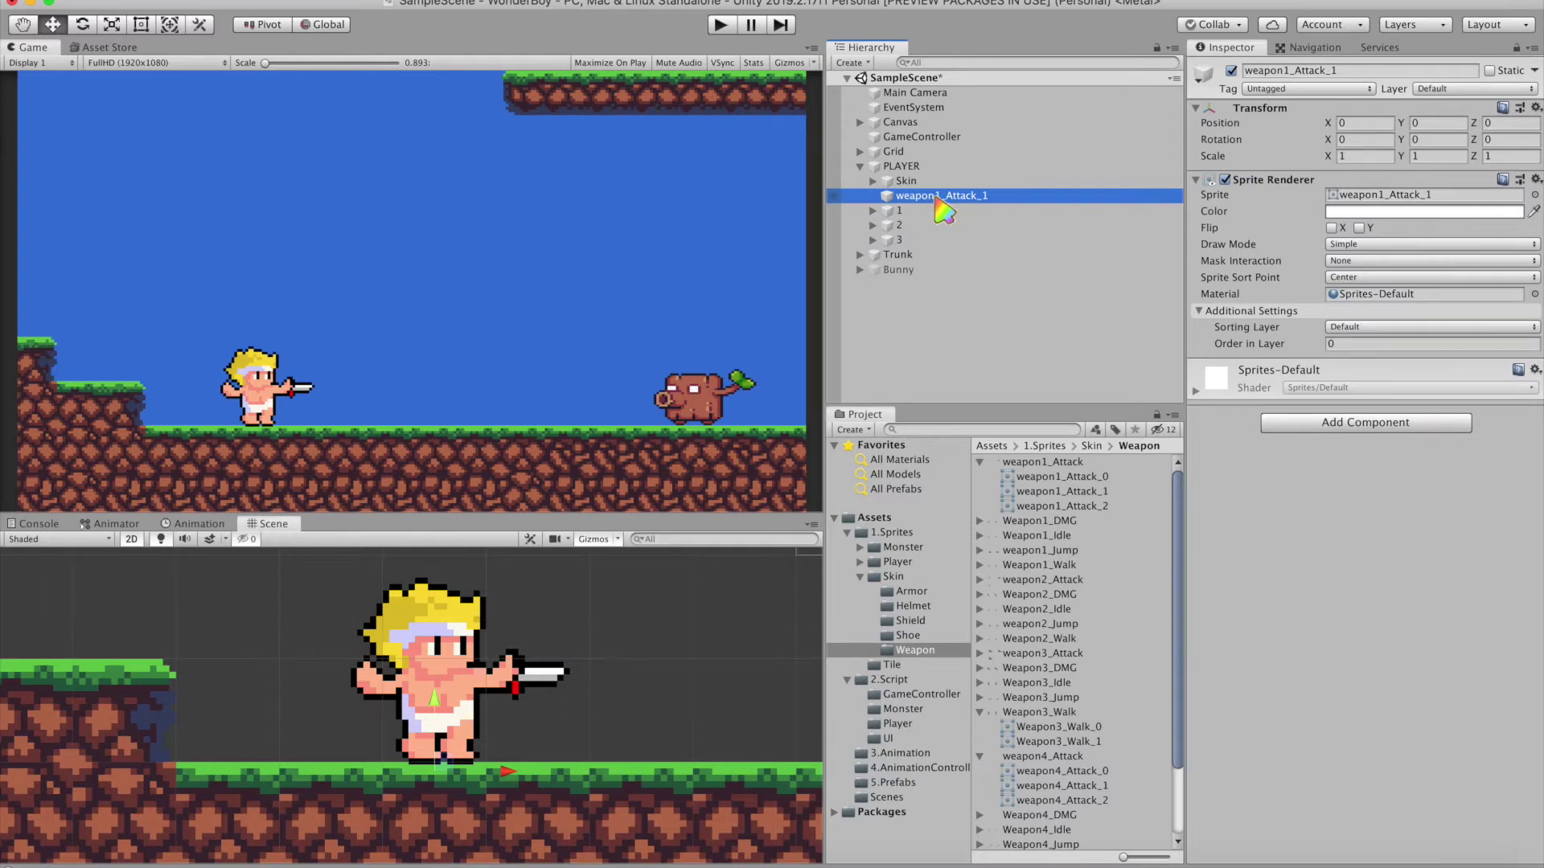
key("super+BackSpace")
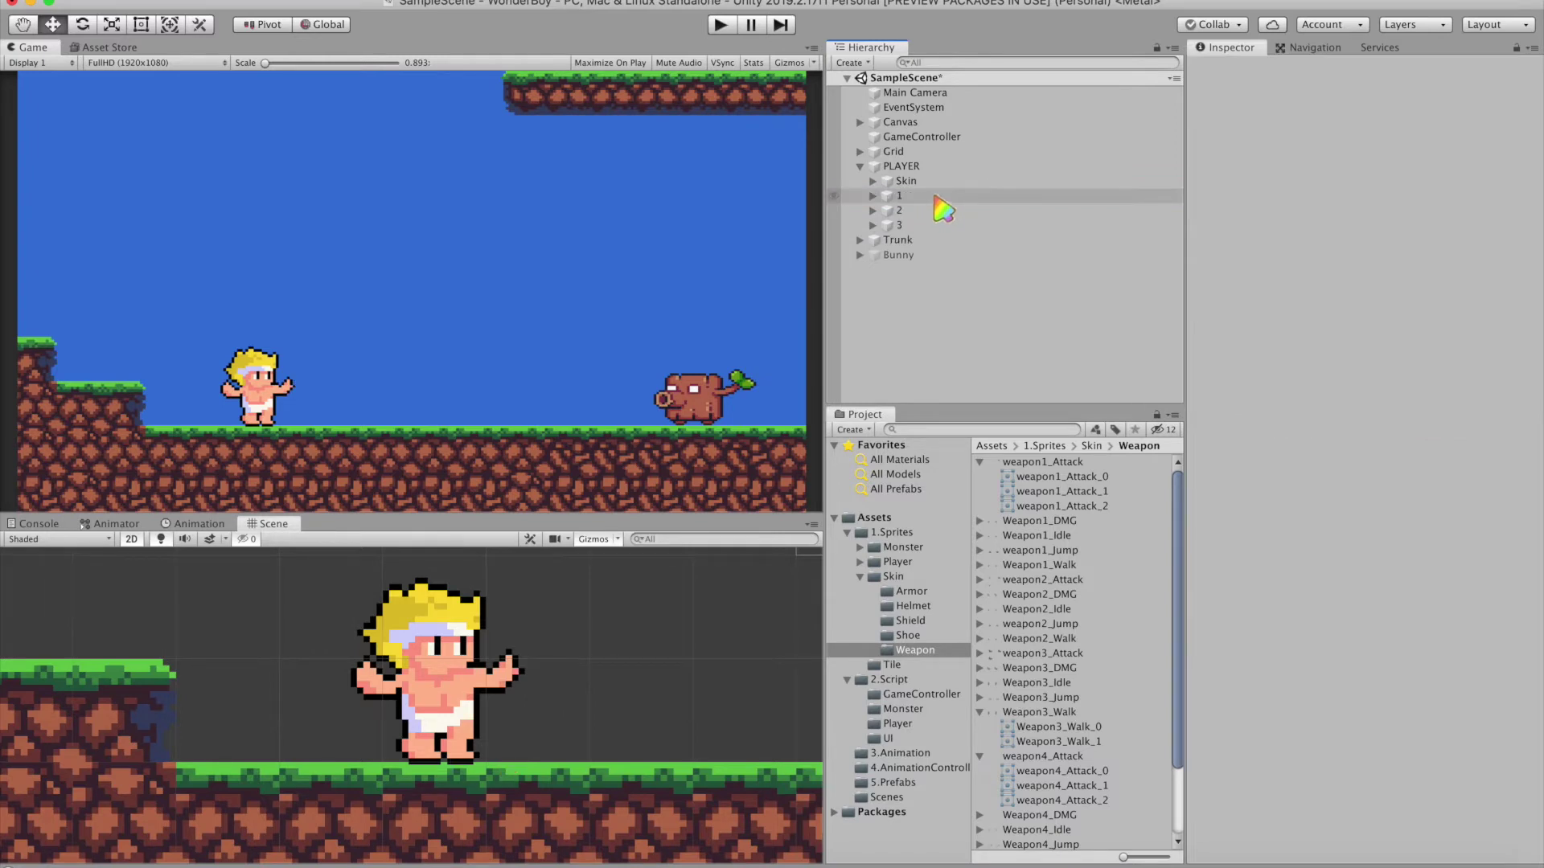
Step: Save the scene, add the weapon2_Attack_1 sprite, and check point 2 against it
key("super+s")
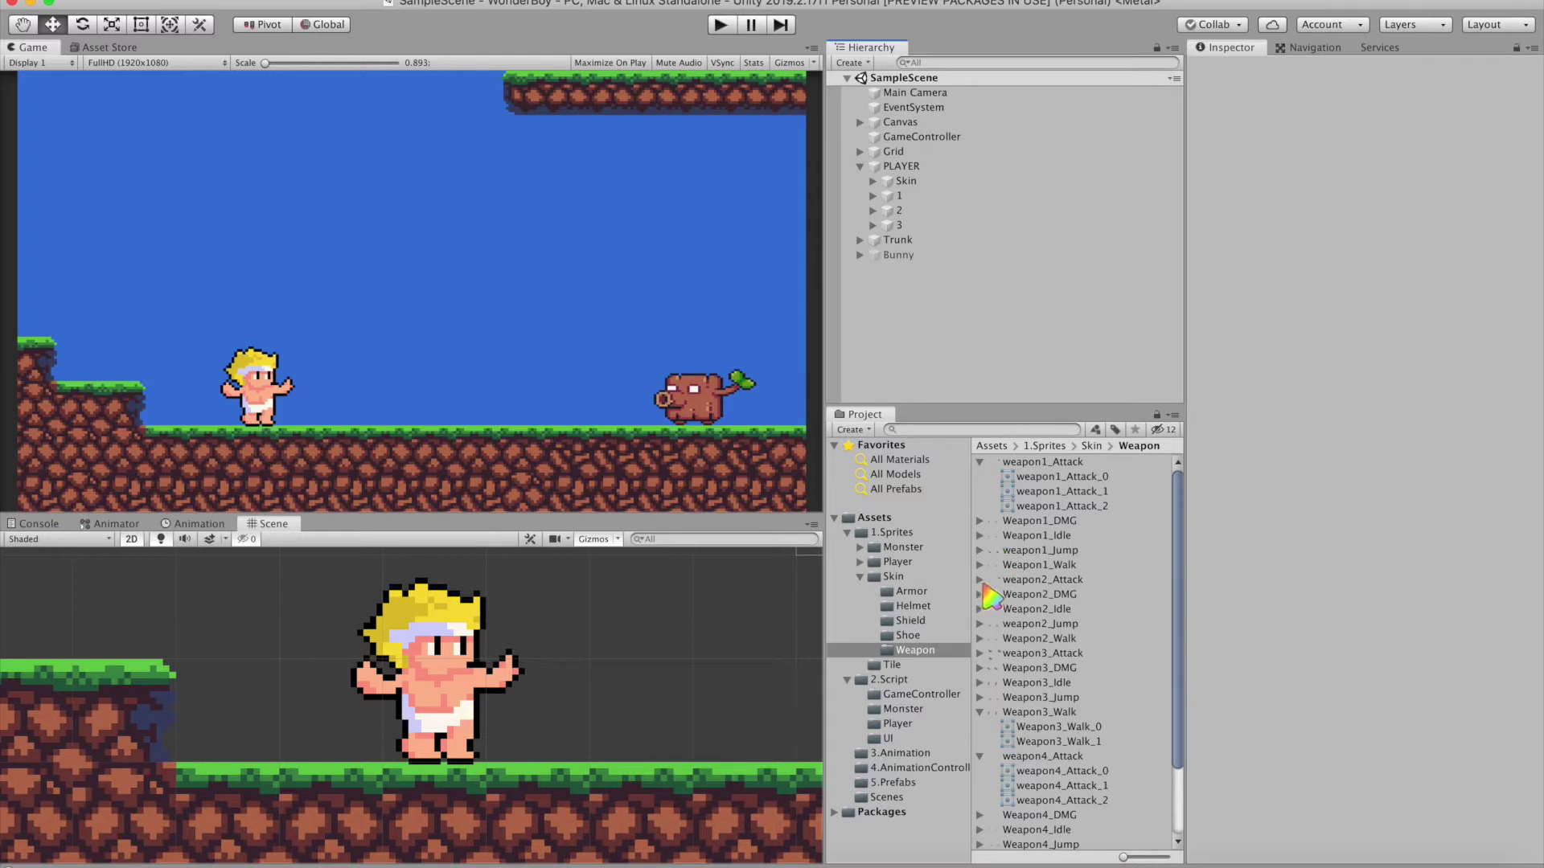
left_click(980, 580)
left_click(1083, 608)
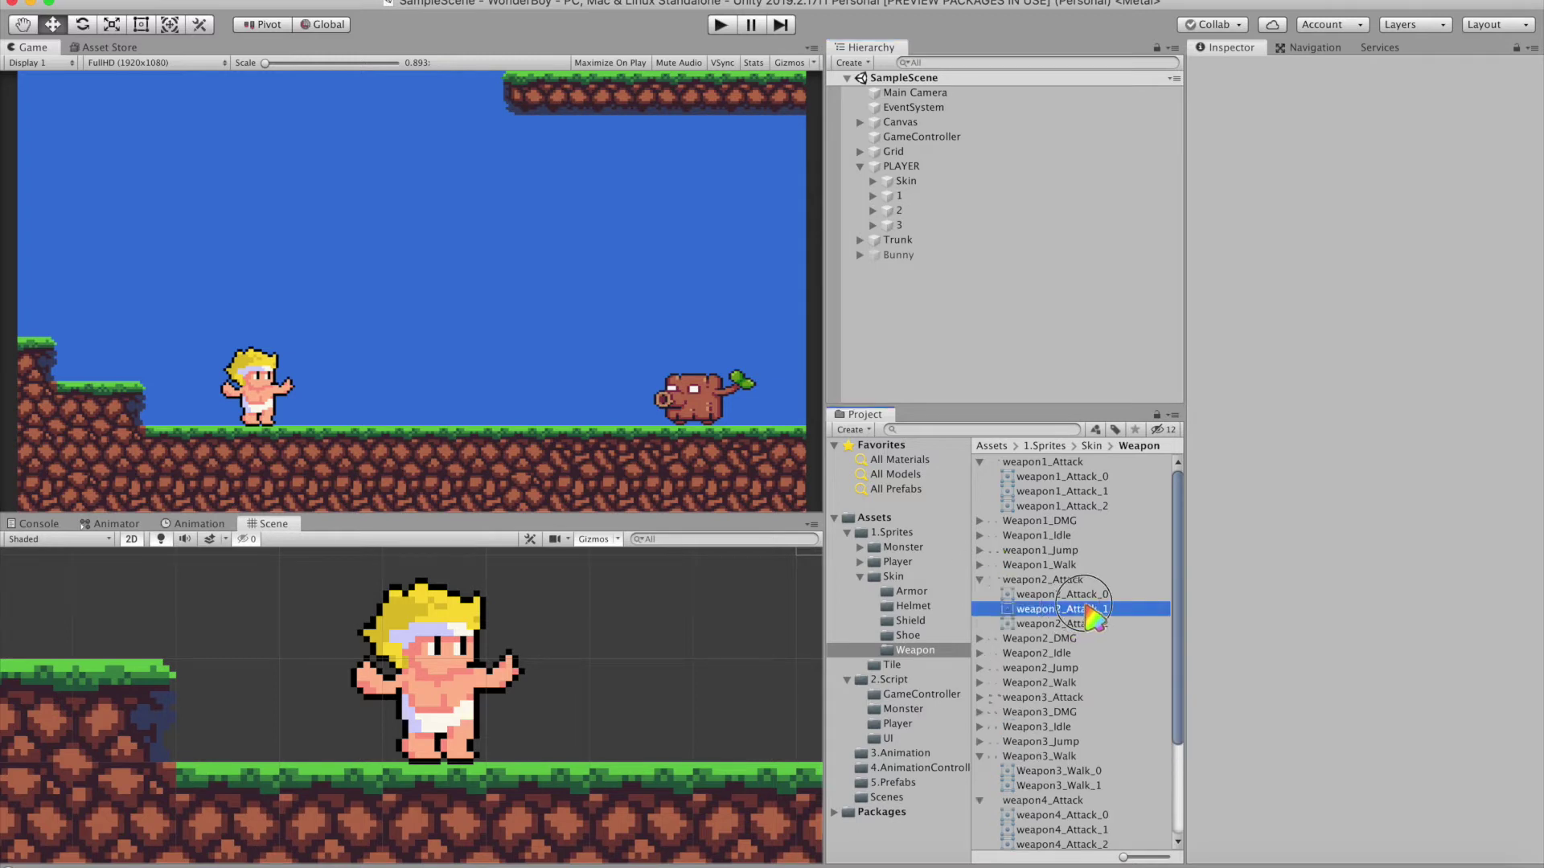
left_click_drag(1087, 609, 903, 169)
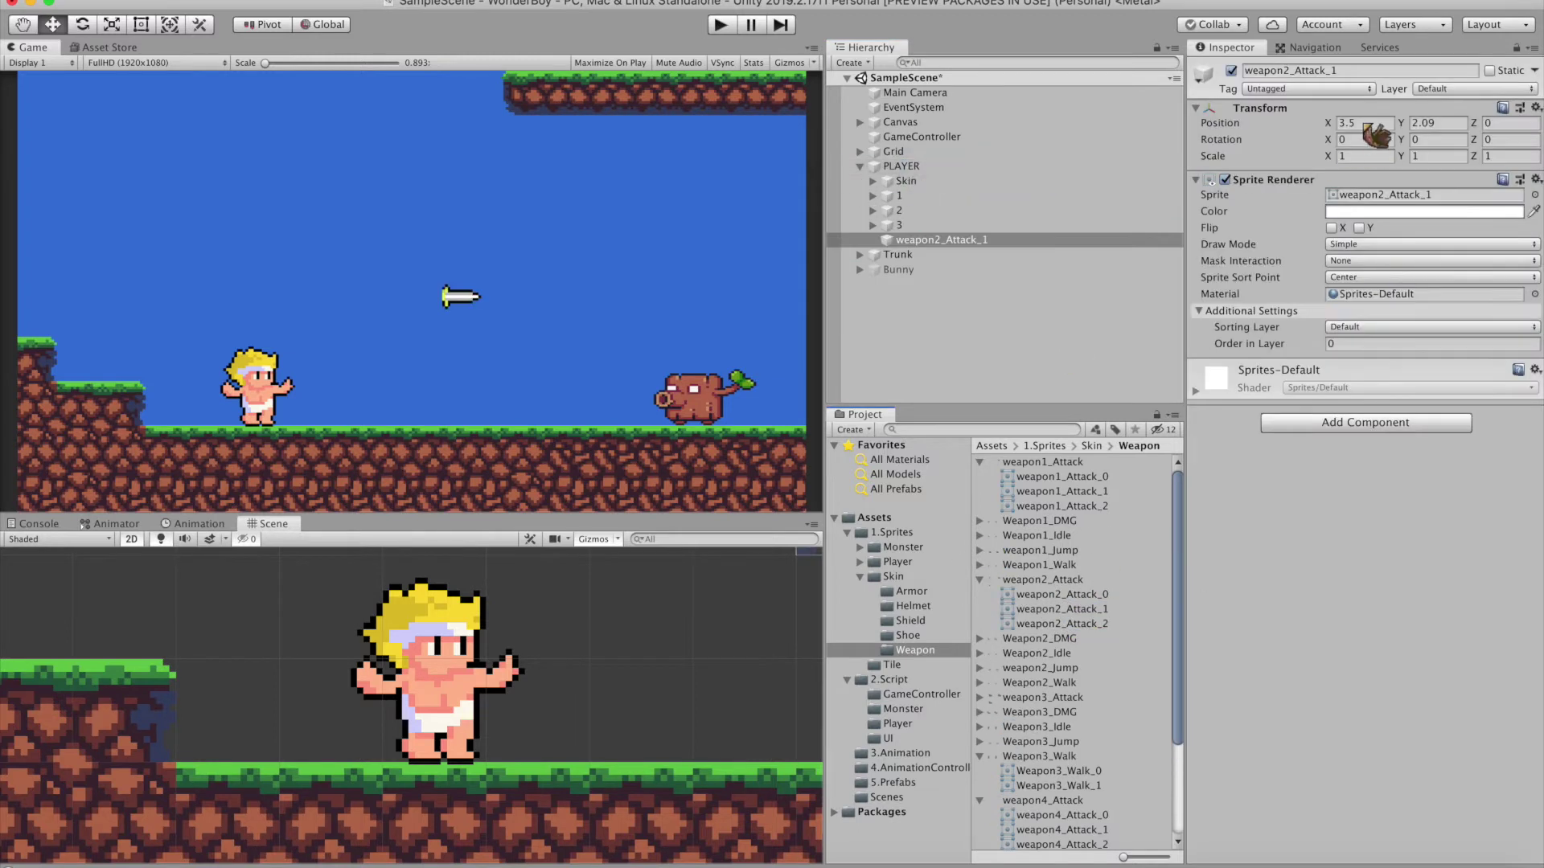
left_click(873, 210)
left_click(899, 210)
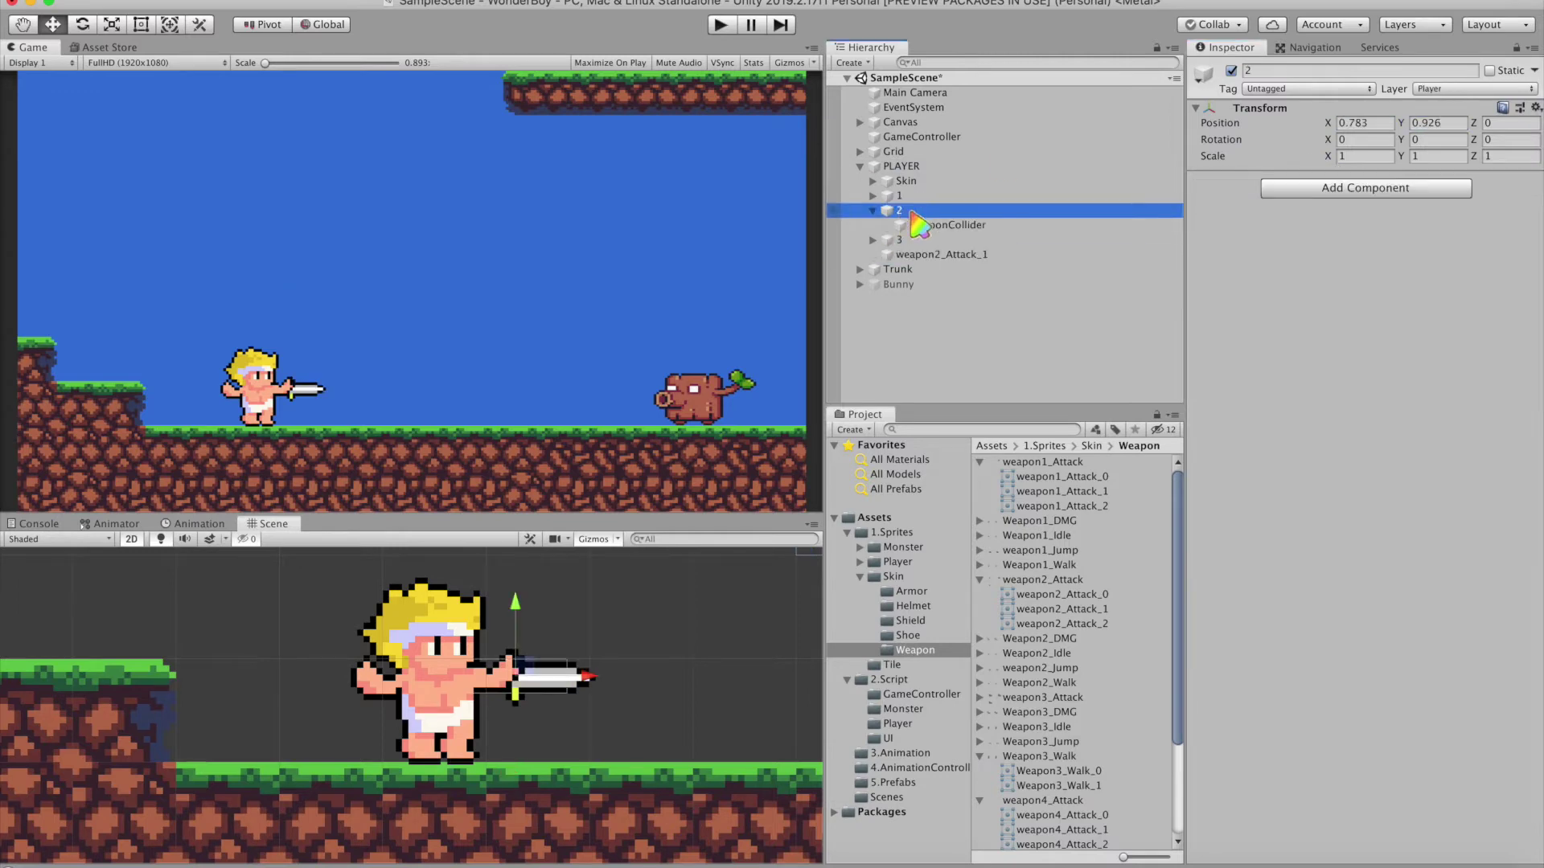
left_click(619, 683)
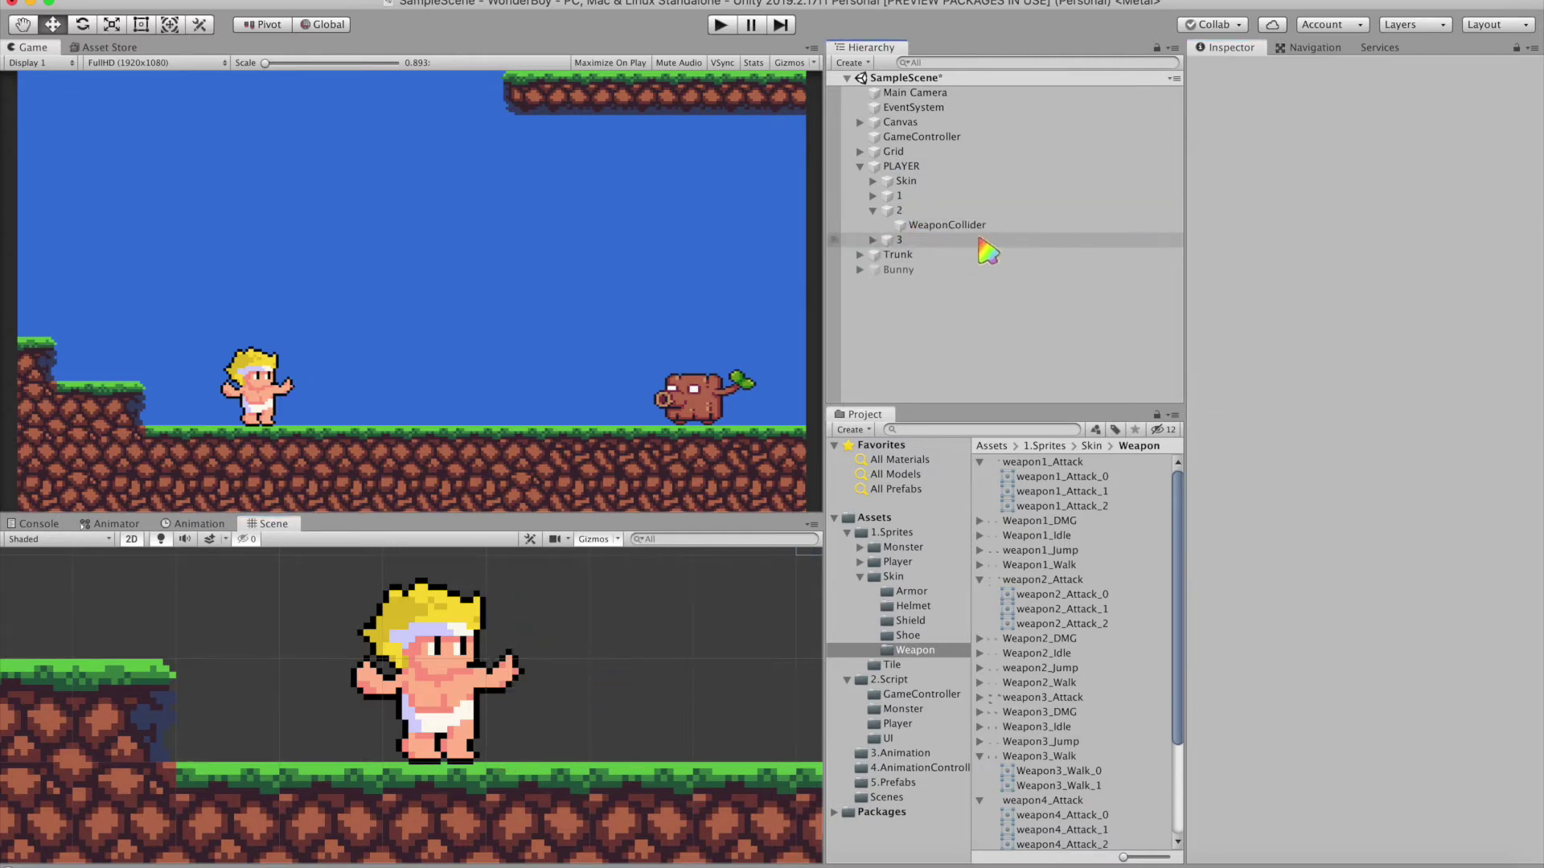
Step: Add weapon3_Attack_1 at position 0 and drag point 3 out to its tip (X 1.477)
left_click(979, 697)
left_click_drag(1024, 727, 941, 259)
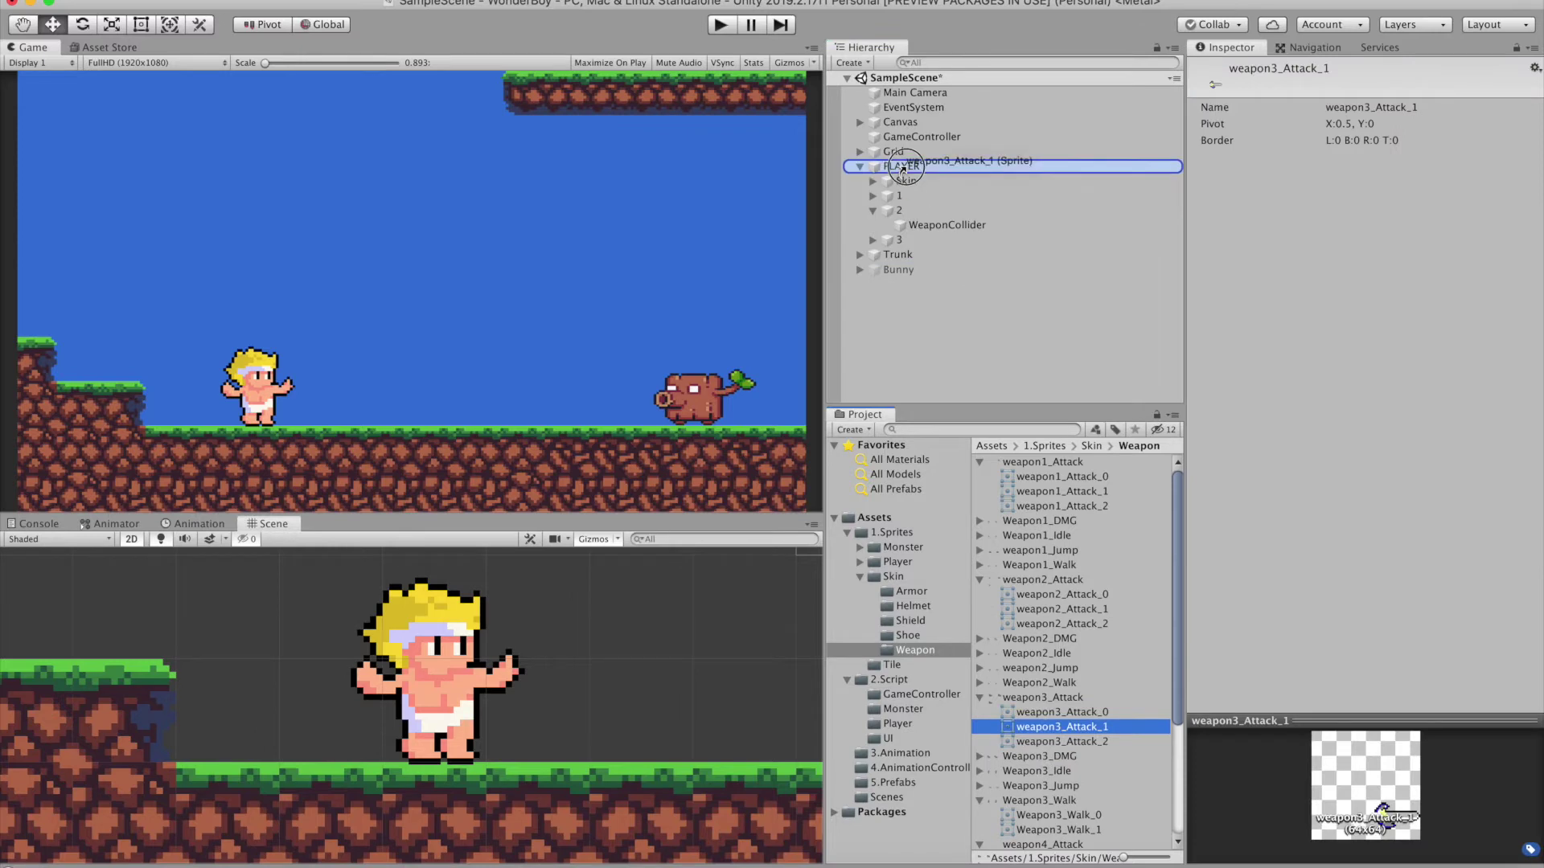
left_click(1334, 123)
type("0")
key("Tab")
type("0")
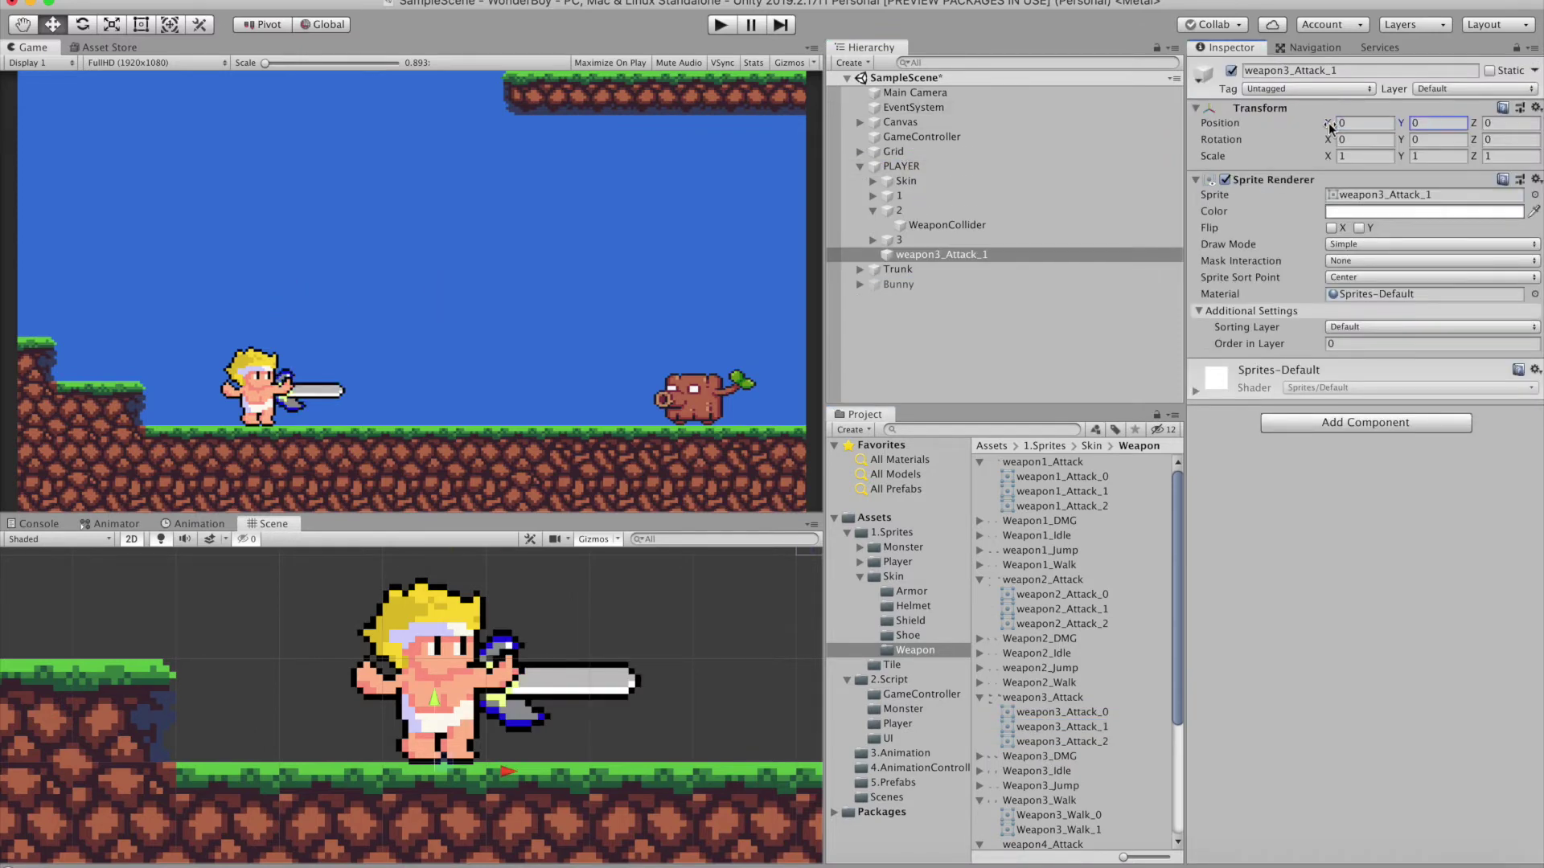
left_click(899, 240)
left_click_drag(631, 676, 671, 683)
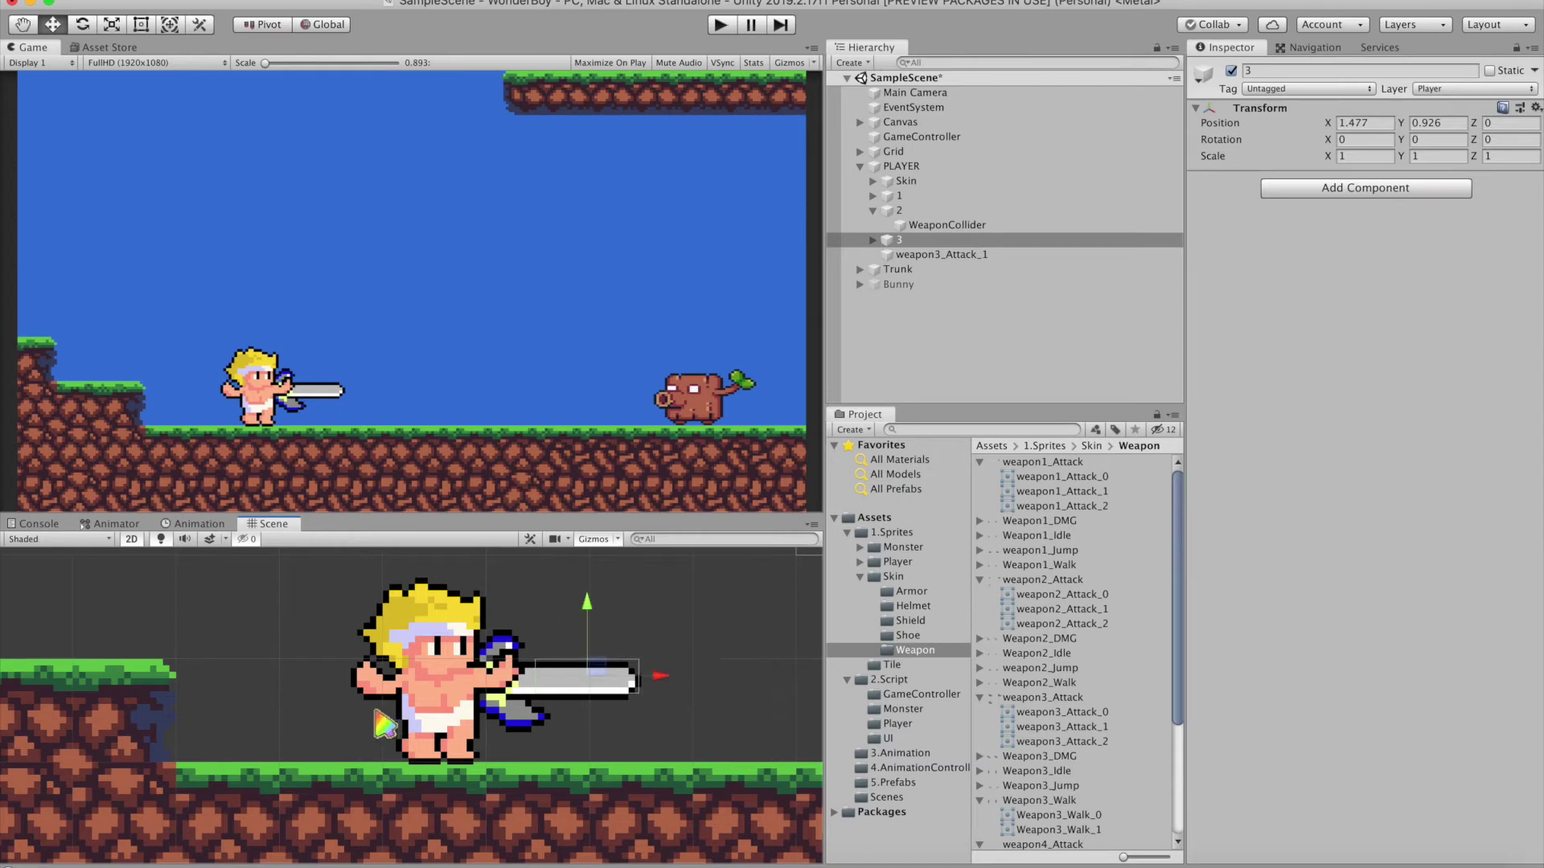
Step: Delete the weapon3 reference sprite and give points 1, 2 and 3 a diamond scene icon
left_click(949, 254)
key("Delete")
left_click(899, 196)
left_click(899, 225)
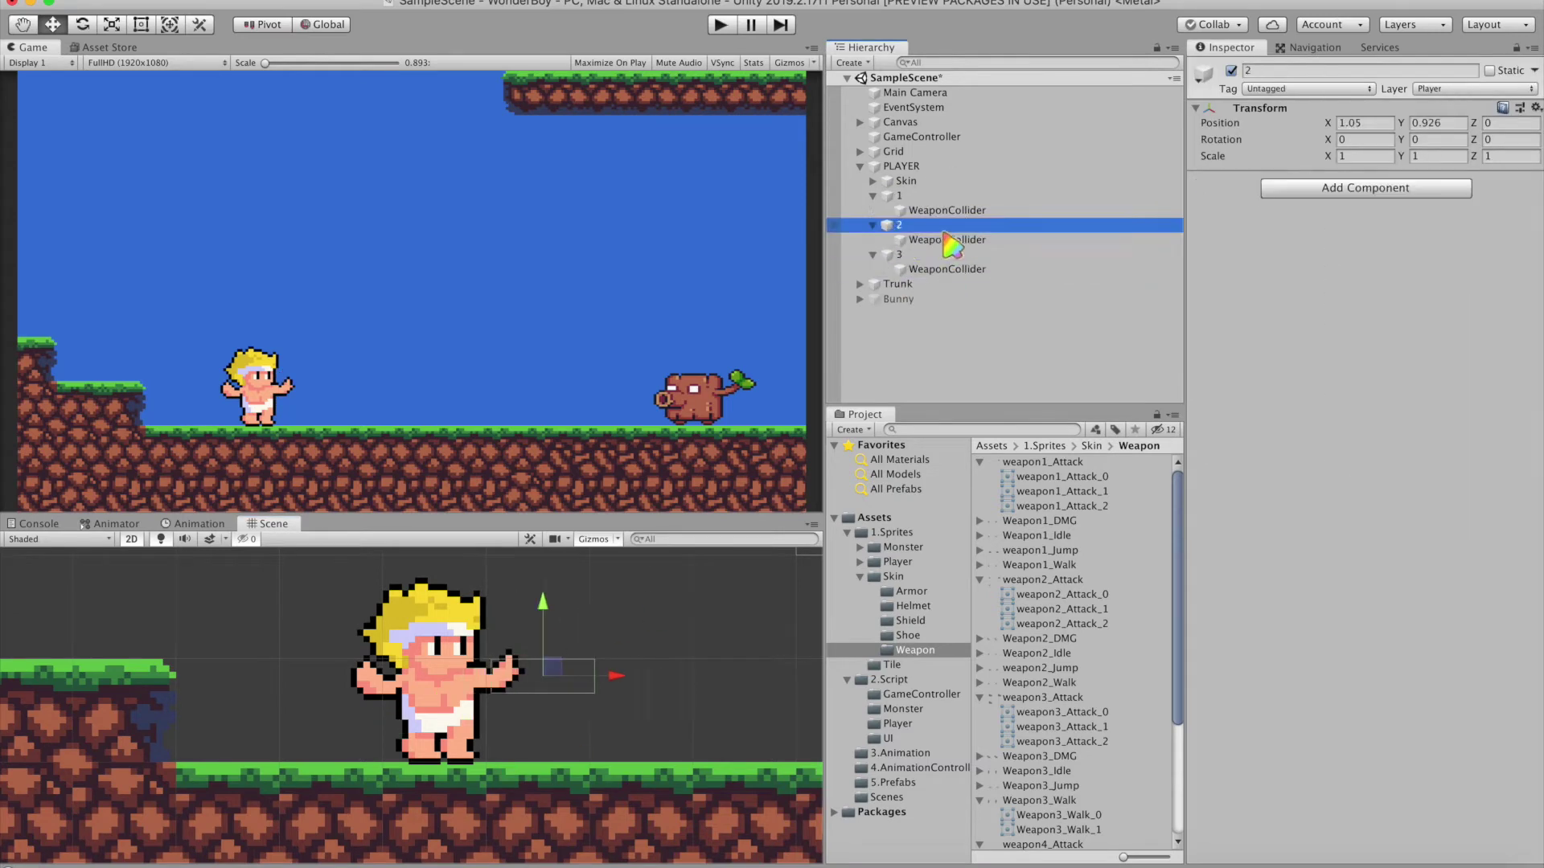
left_click(899, 255, "super")
left_click(899, 195, "super")
left_click(1203, 78)
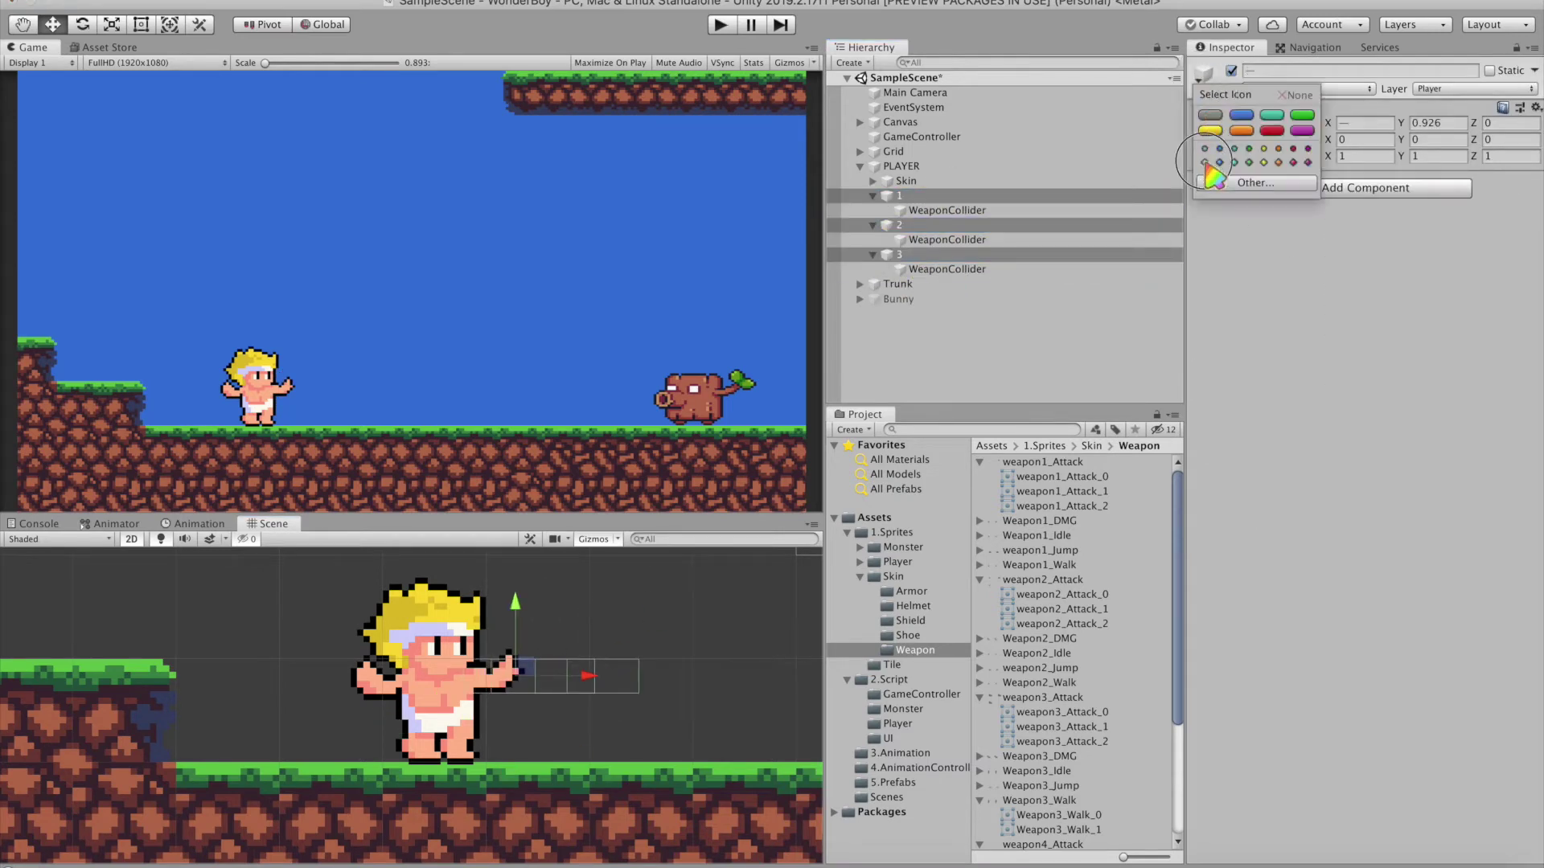
left_click(1205, 163)
Step: Move one WeaponCollider directly under PLAYER, zero its Y position, and deactivate it
left_click(947, 210)
left_click(947, 239, "super")
left_click(948, 268, "super")
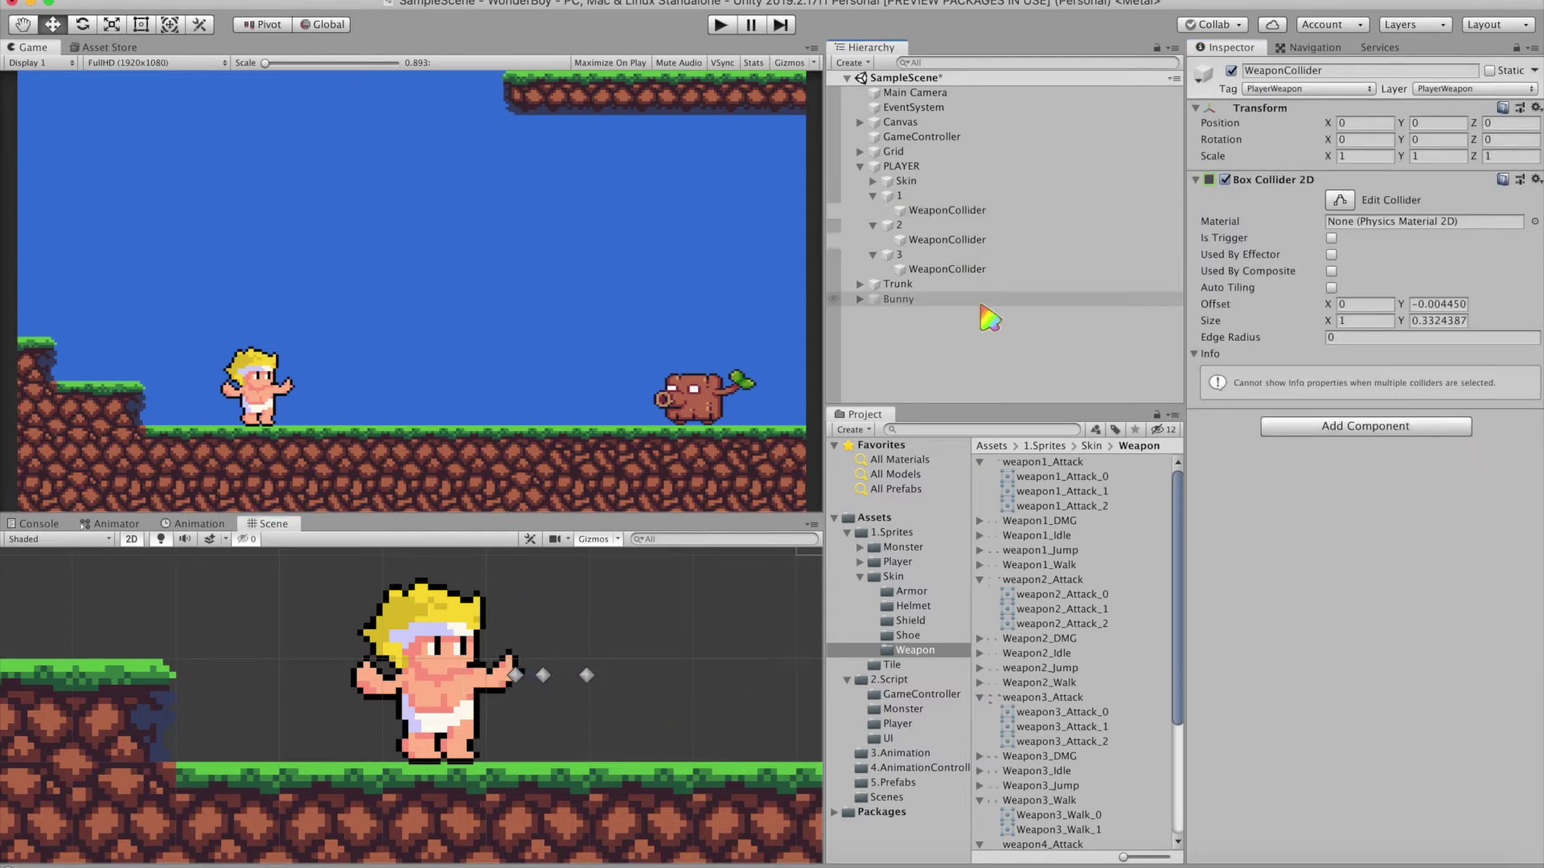
left_click_drag(941, 239, 932, 195)
left_click(1403, 123)
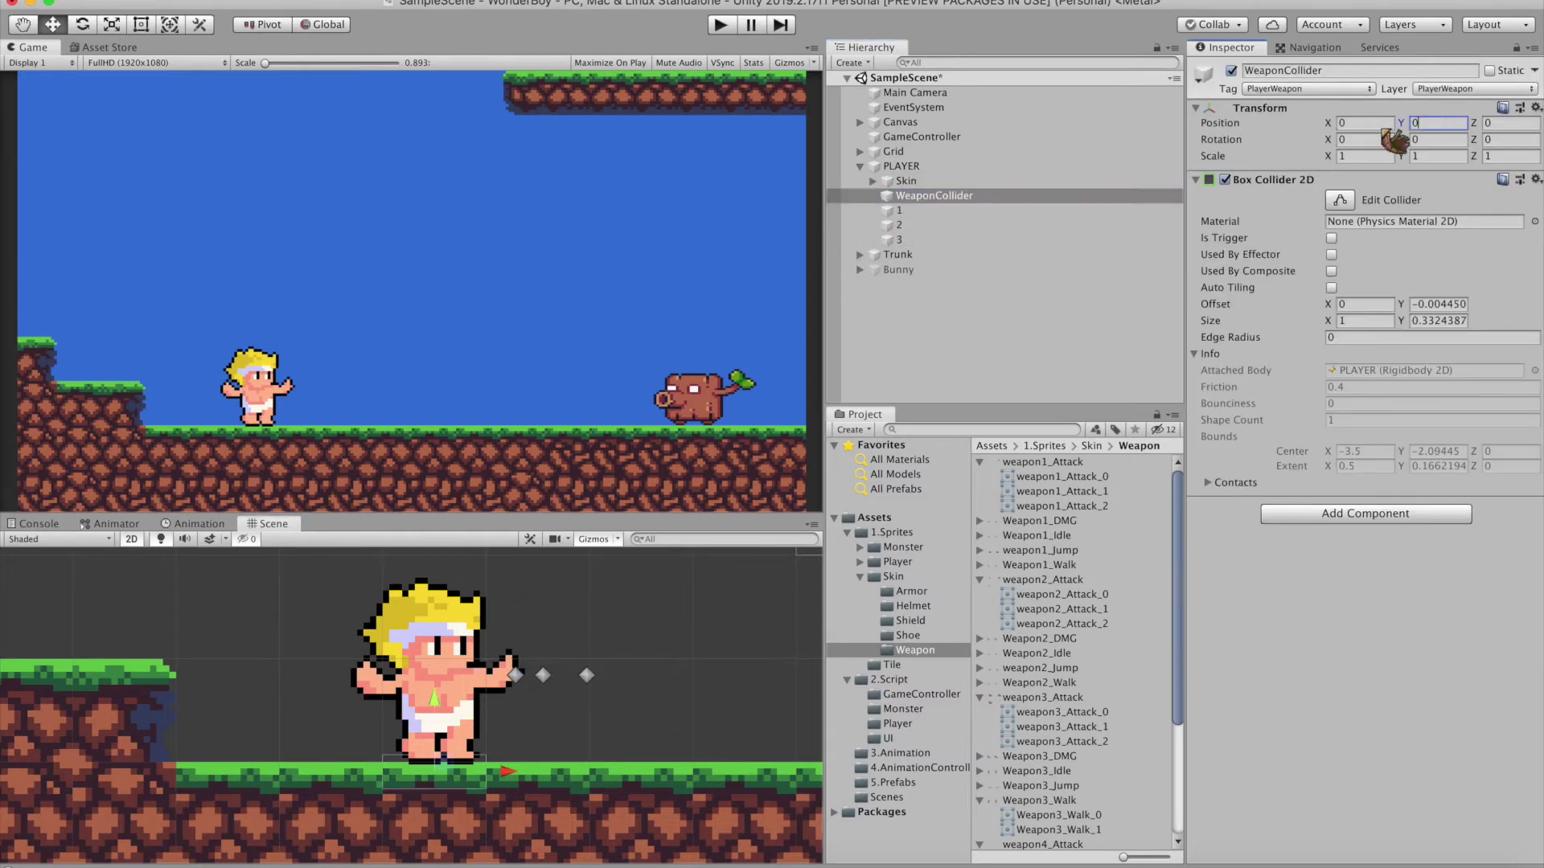
left_click(1231, 71)
Step: Create an empty WeaponLength child of PLAYER and nest points 1, 2 and 3 under it
right_click(902, 165)
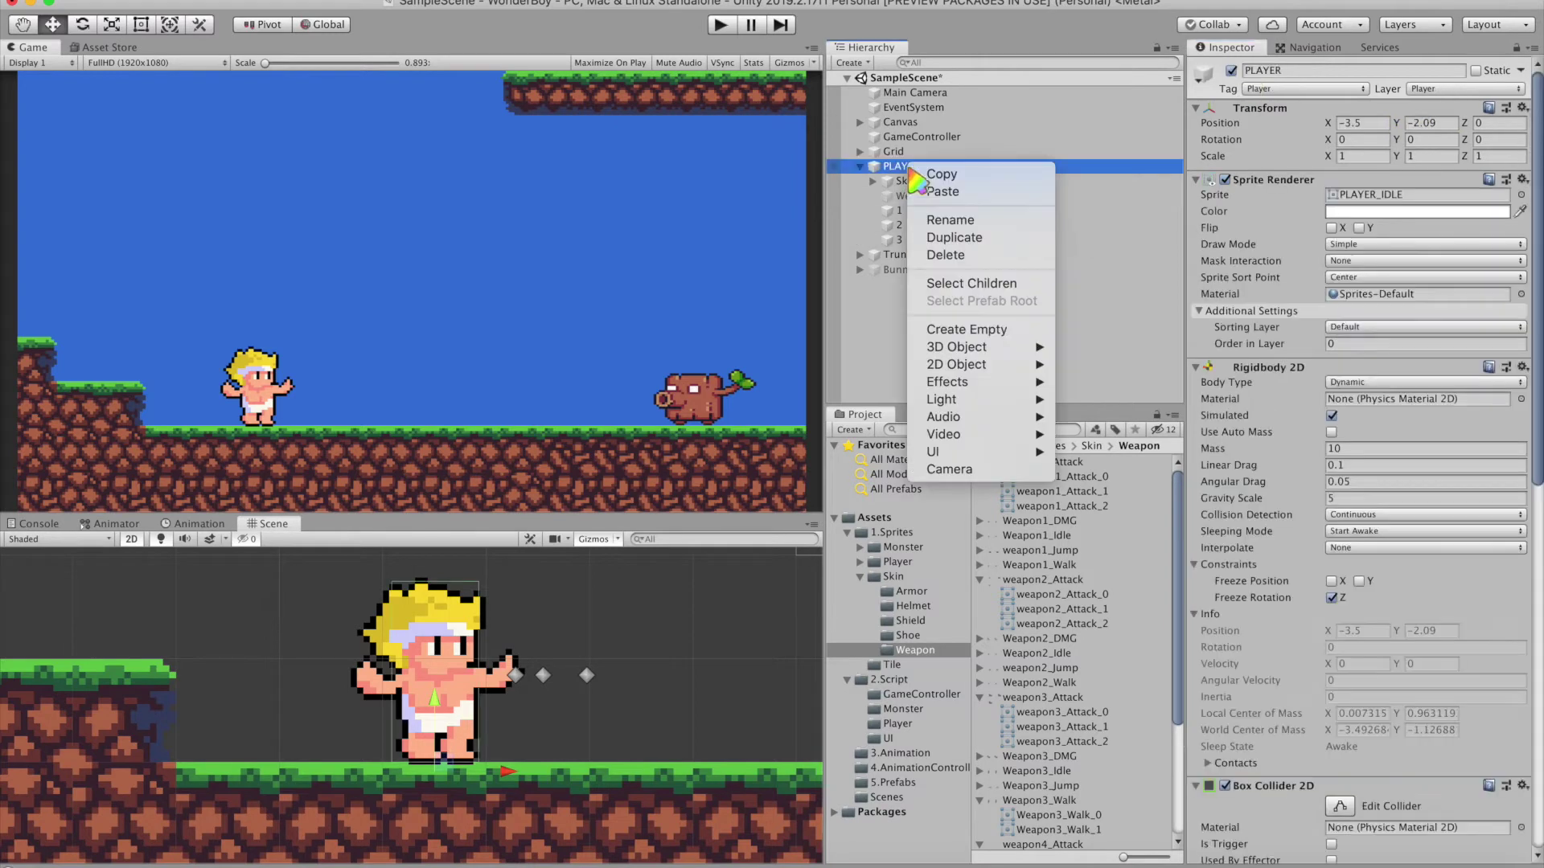
left_click(997, 330)
type("WeaponLength")
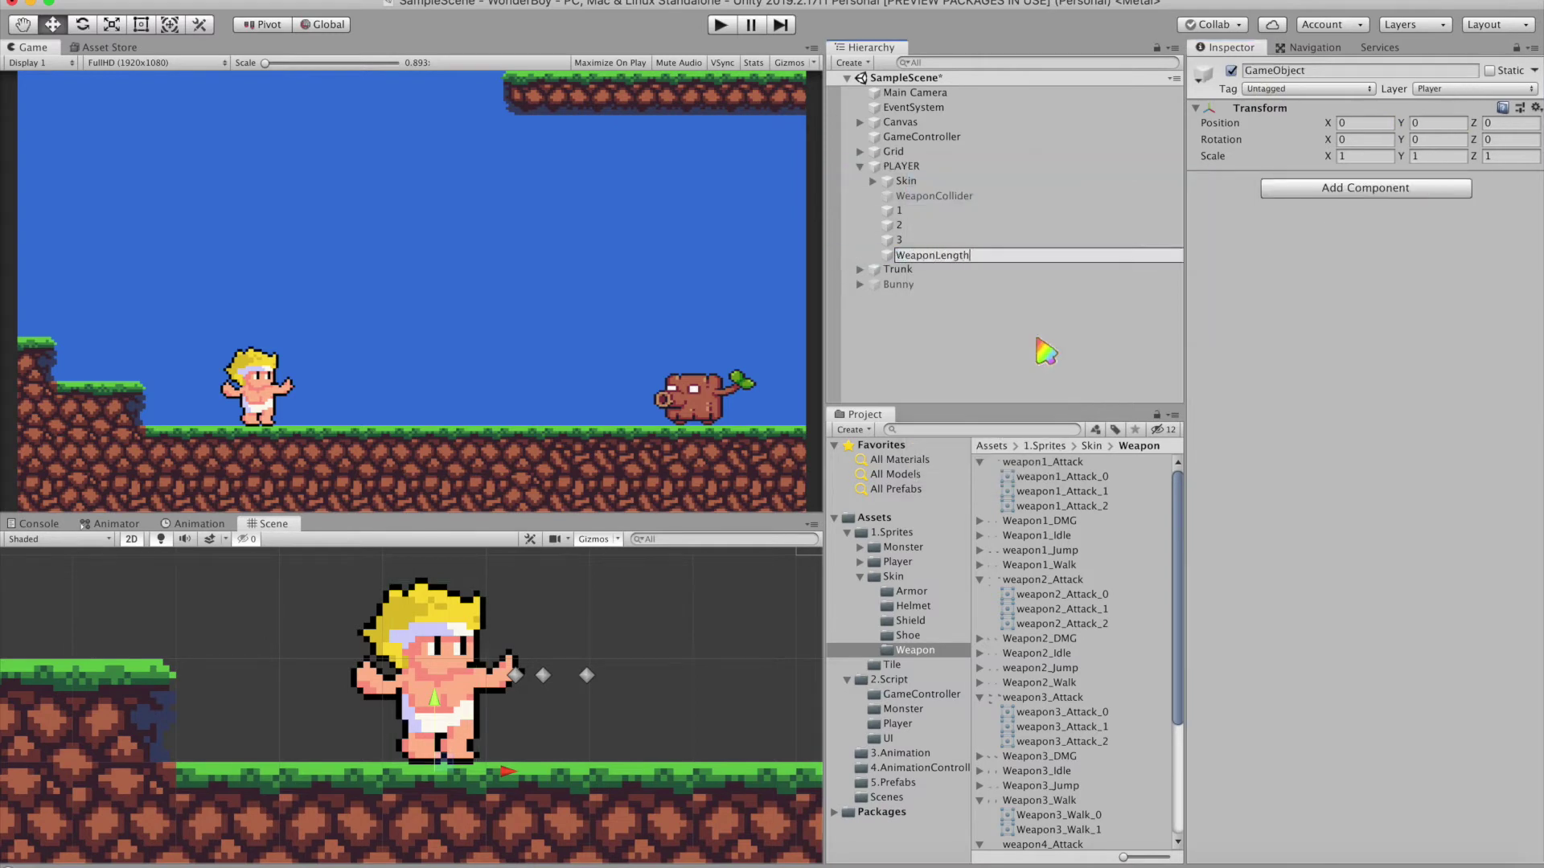
key("Return")
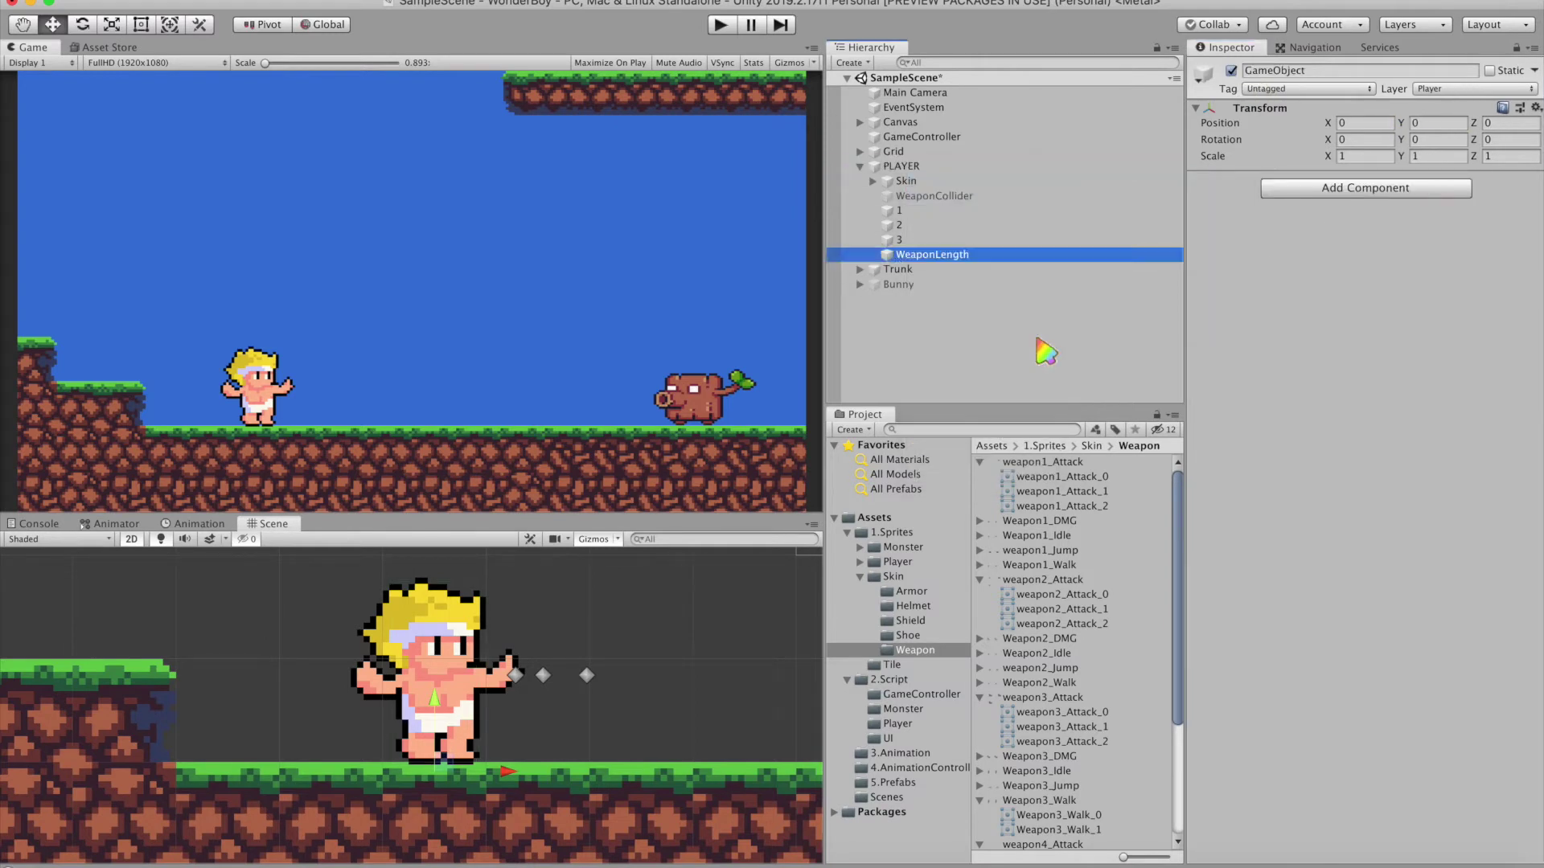
left_click(899, 210)
left_click(898, 240, "shift")
left_click_drag(899, 240, 947, 255)
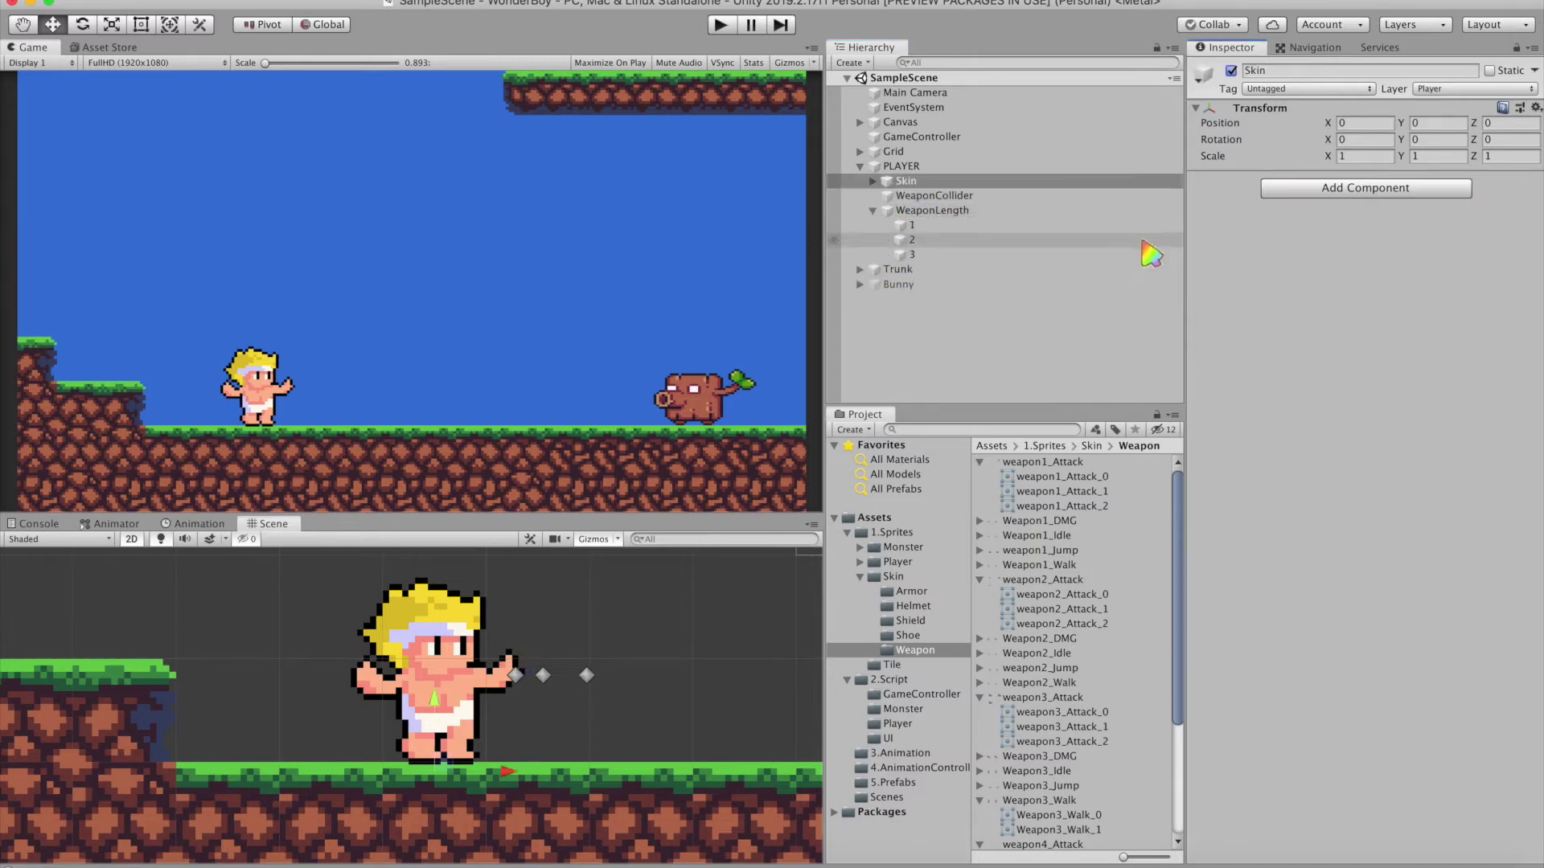
left_click(201, 525)
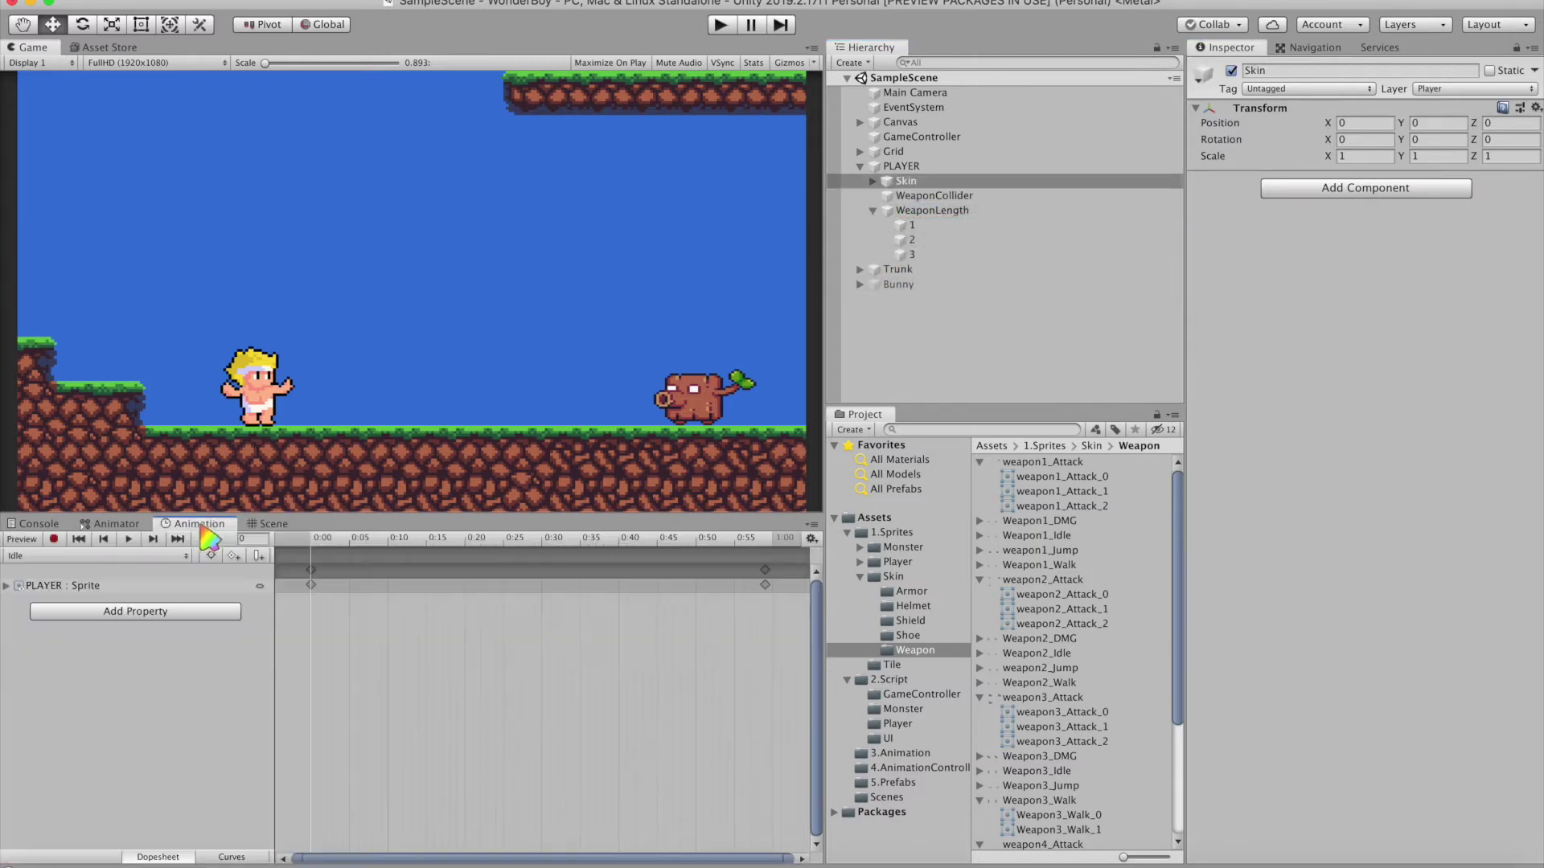
Step: Switch the Animation window to the Attack clip, deactivate Skin, and preview frame 10 with WeaponCollider selected
left_click(104, 555)
left_click(95, 533)
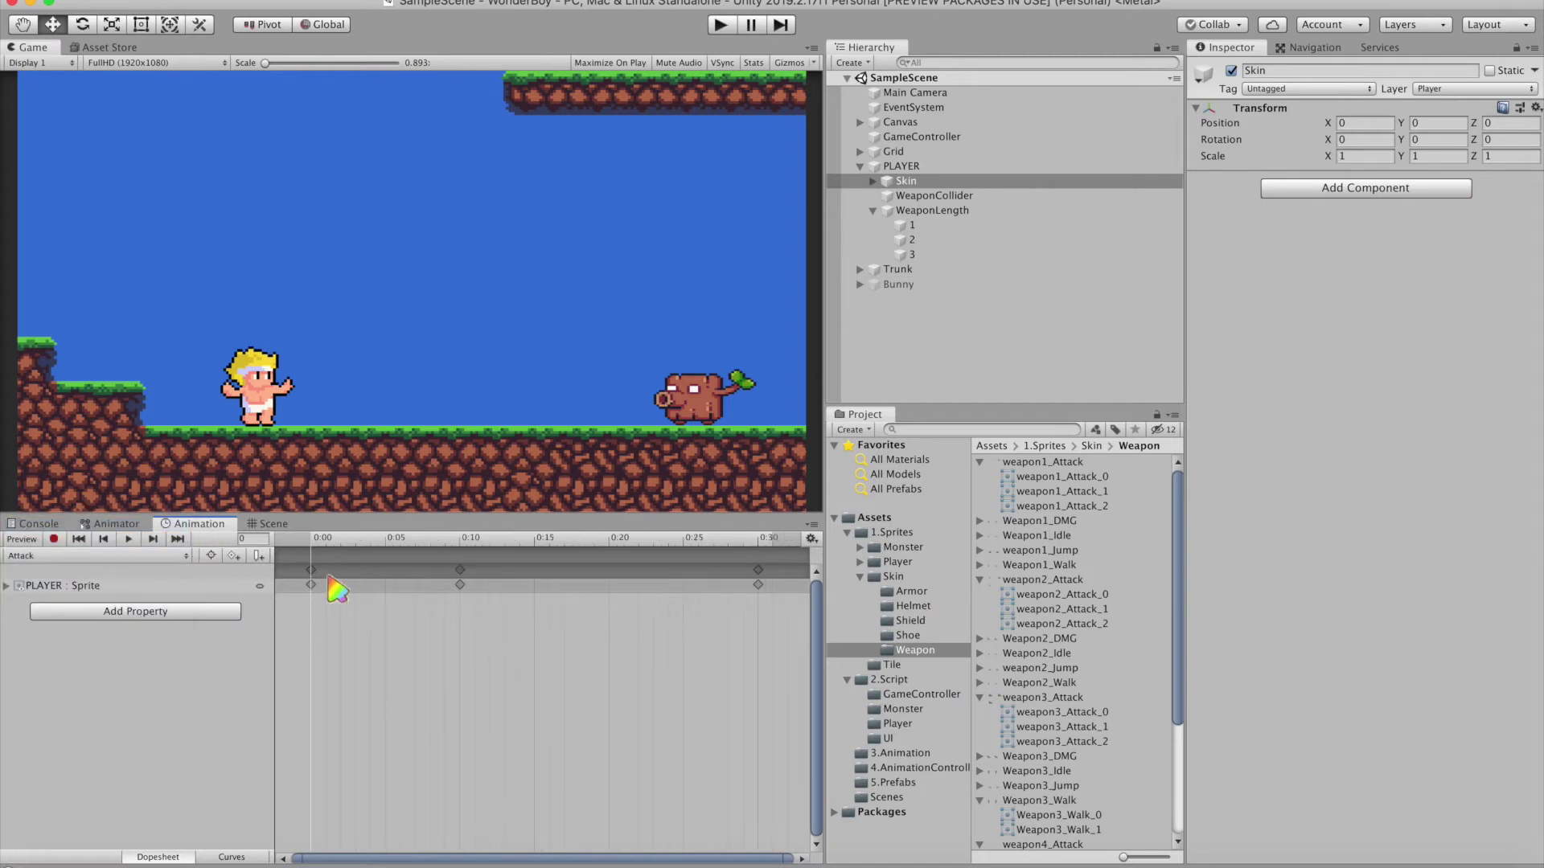
left_click_drag(362, 537, 385, 537)
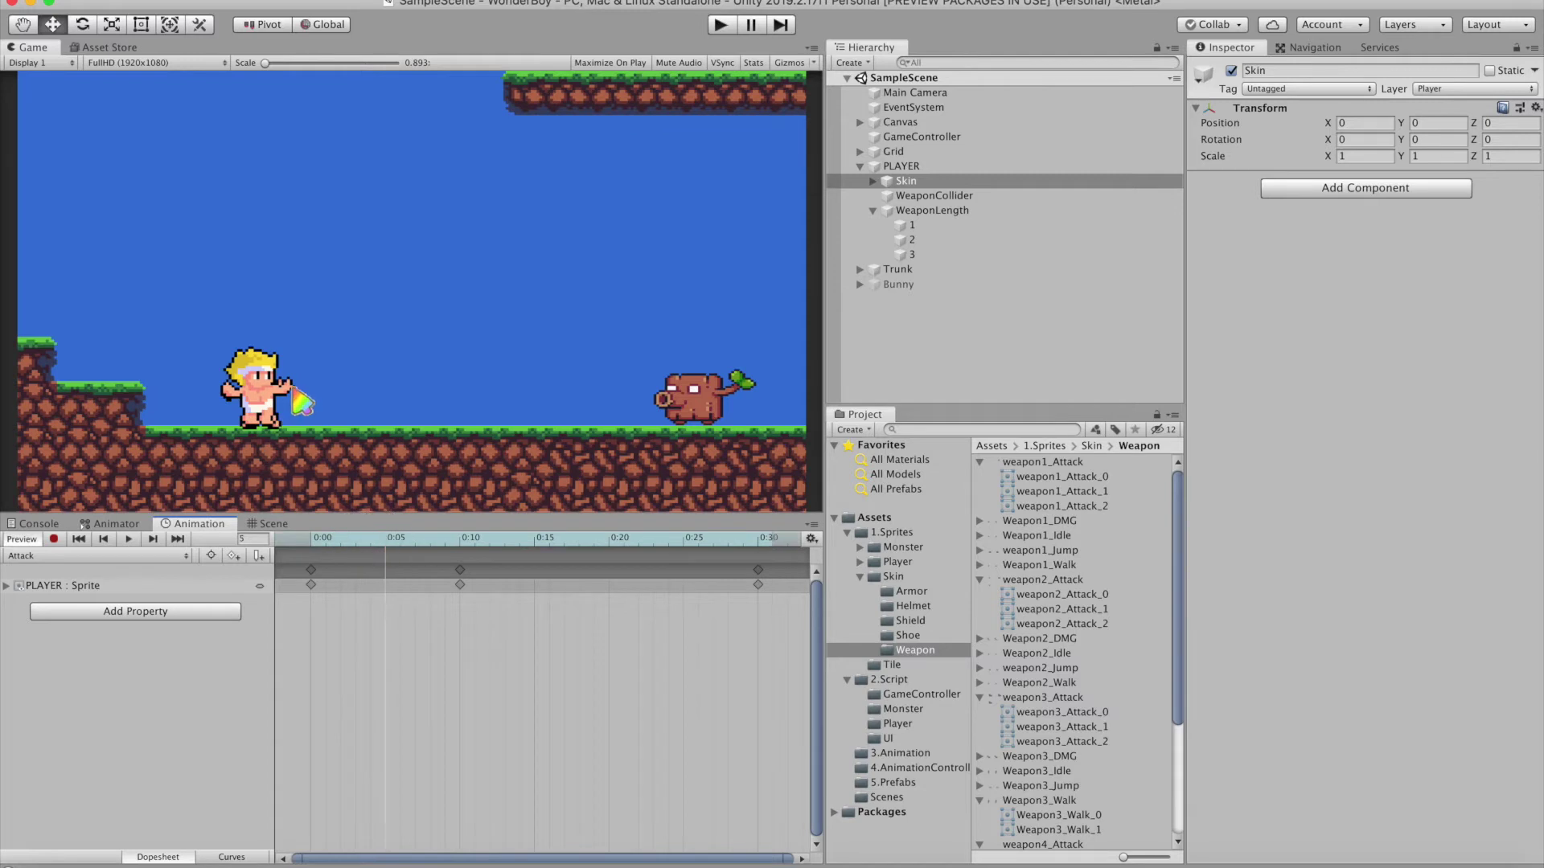
scroll(270, 454, "up", 2)
scroll(269, 454, "up", 1)
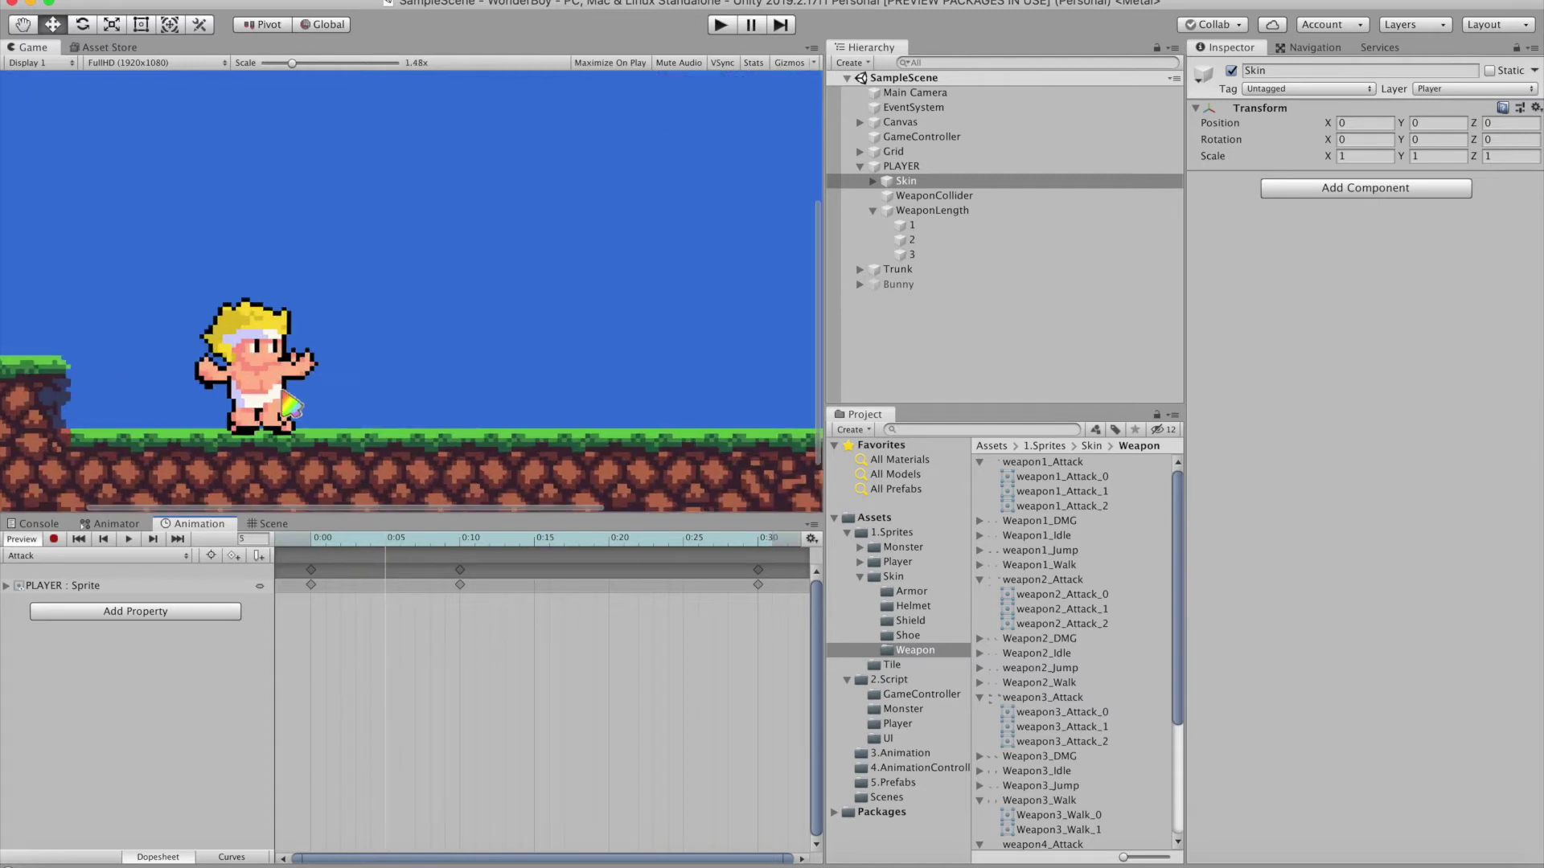
left_click(906, 181)
left_click(1231, 70)
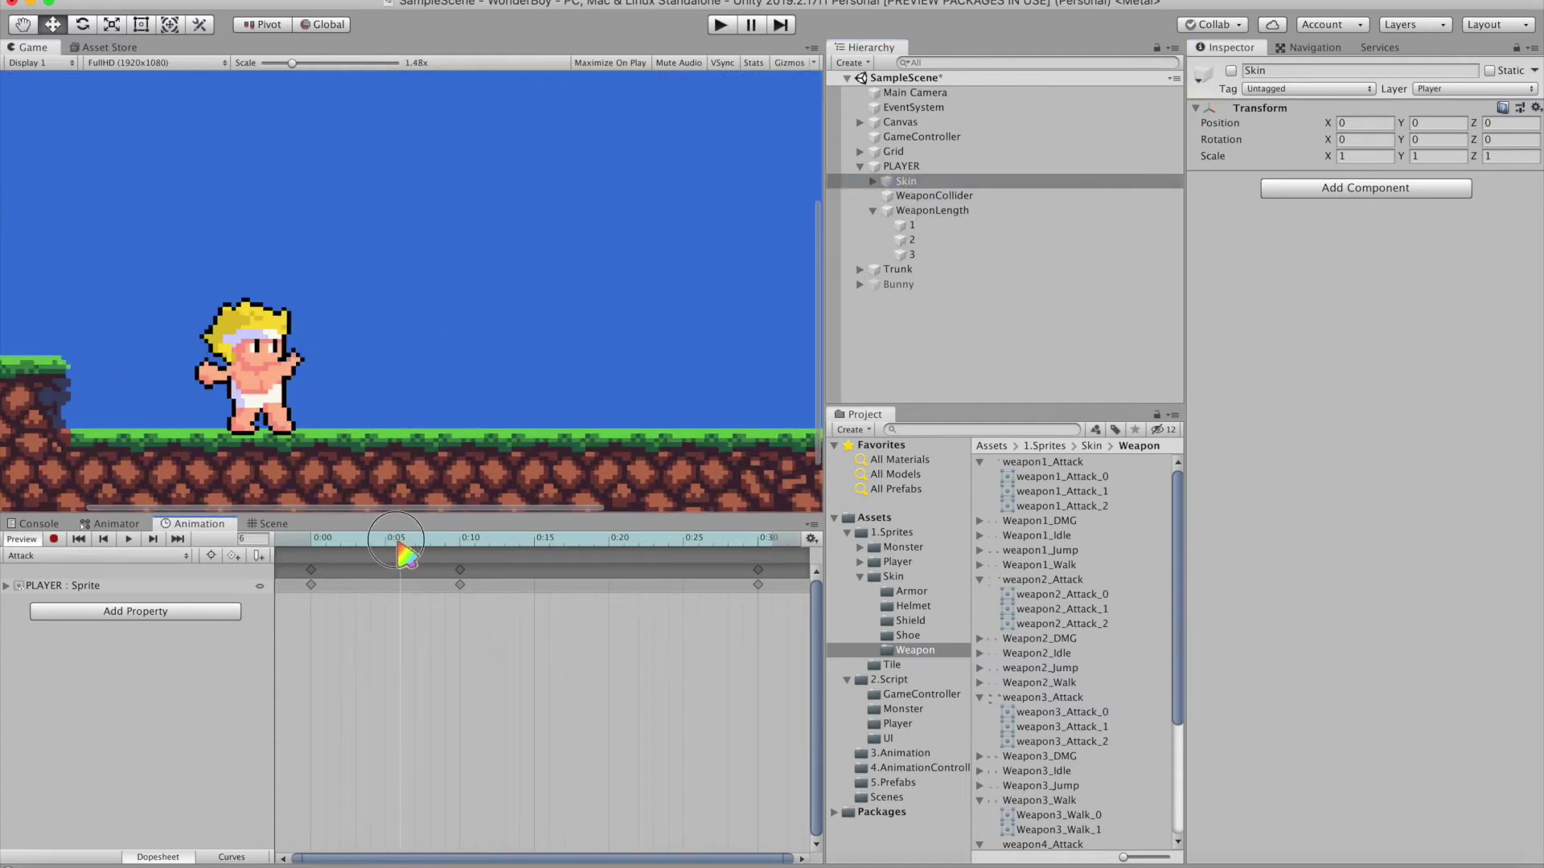
left_click(466, 539)
left_click(932, 195)
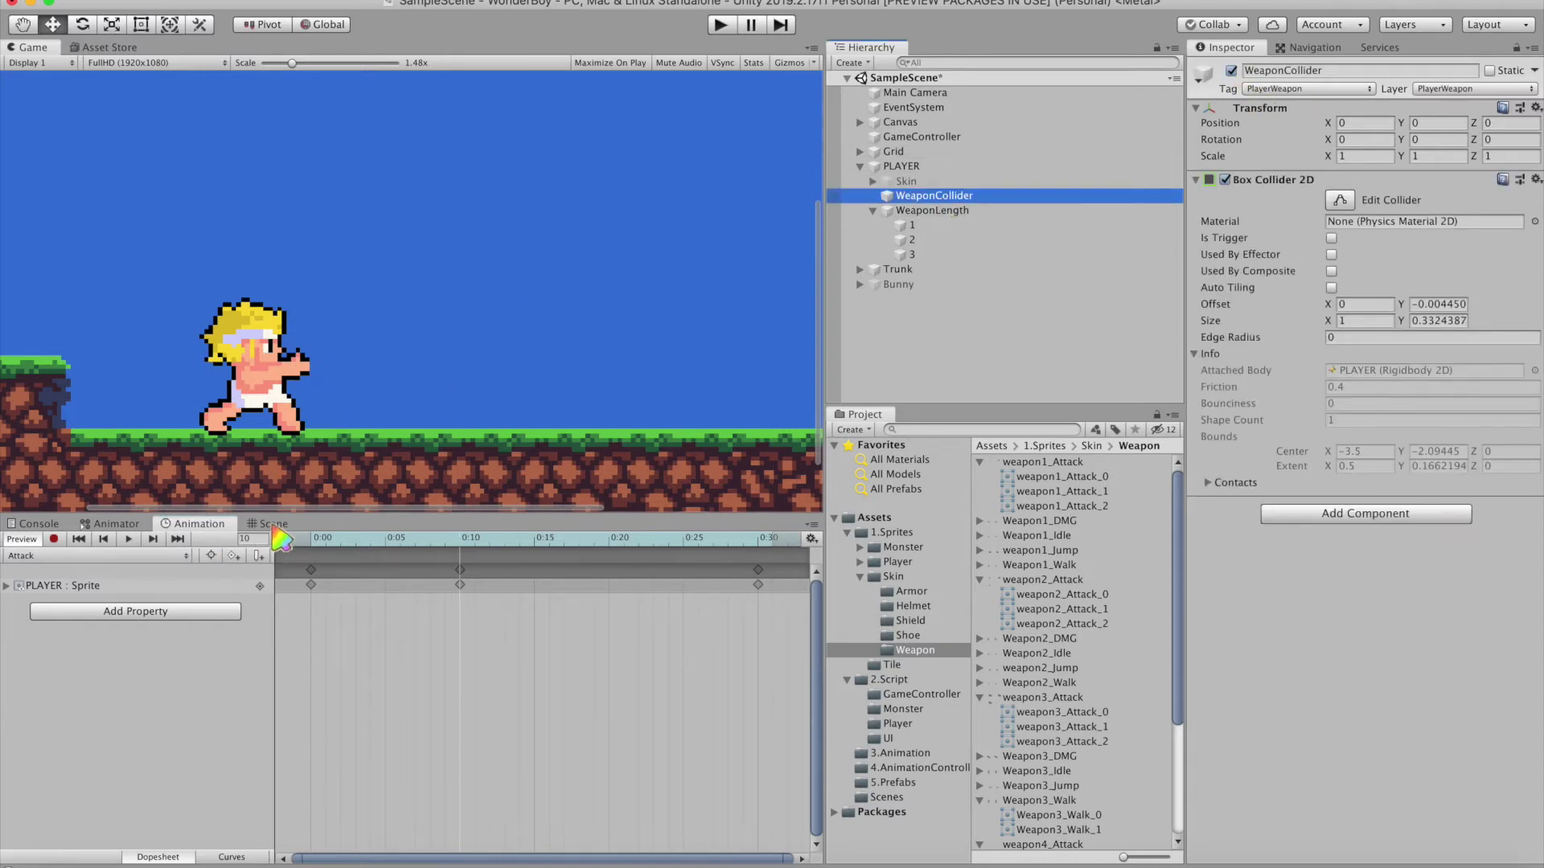
Step: Move WeaponCollider under point 1 and test toggling it across the Attack frames, leaving it off
left_click_drag(273, 523, 193, 48)
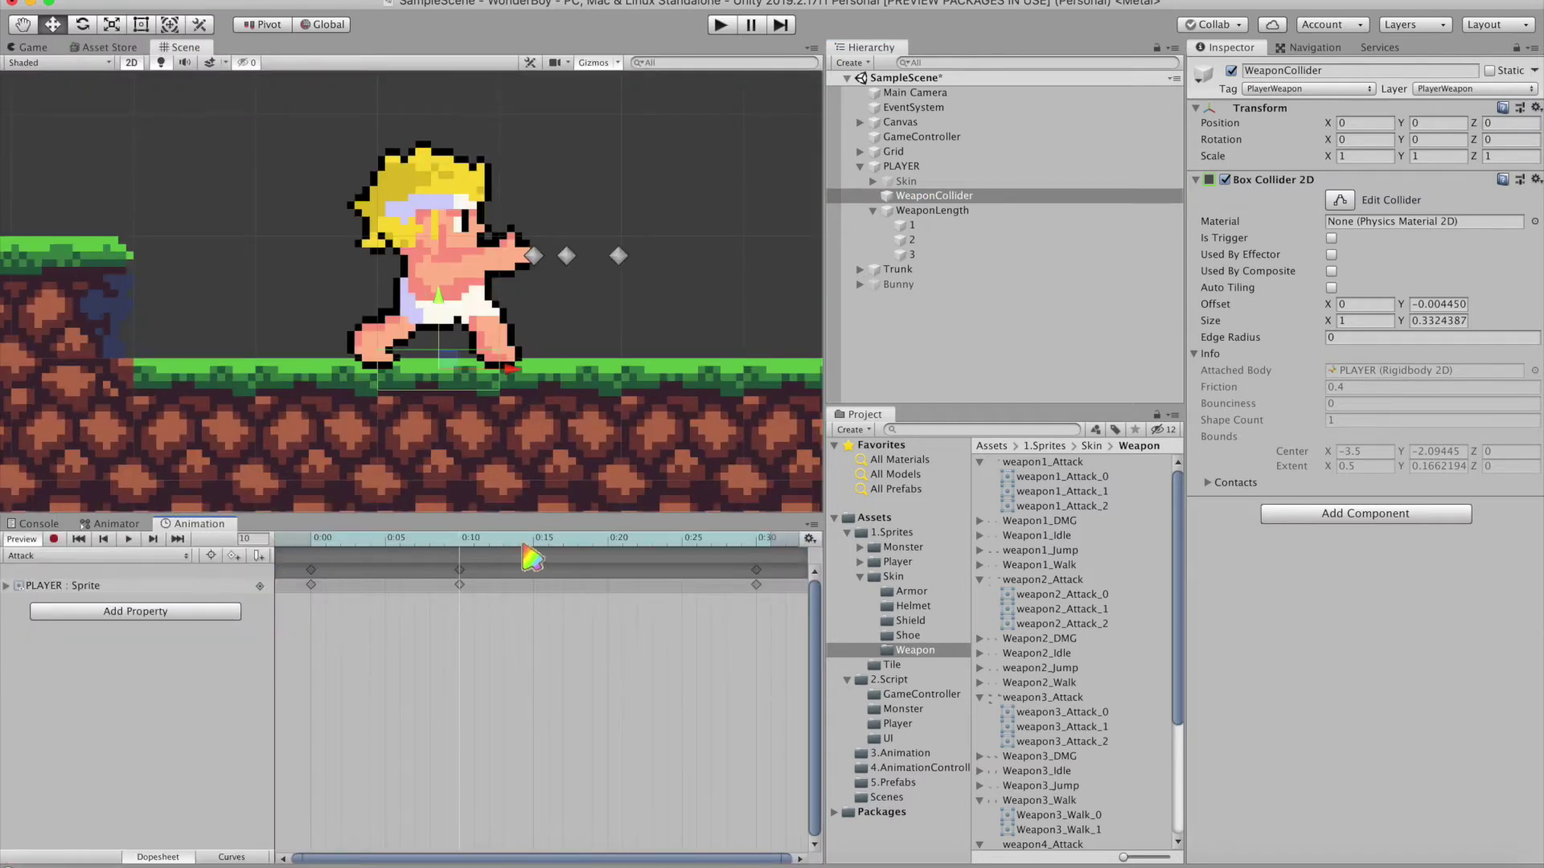
left_click_drag(935, 195, 912, 225)
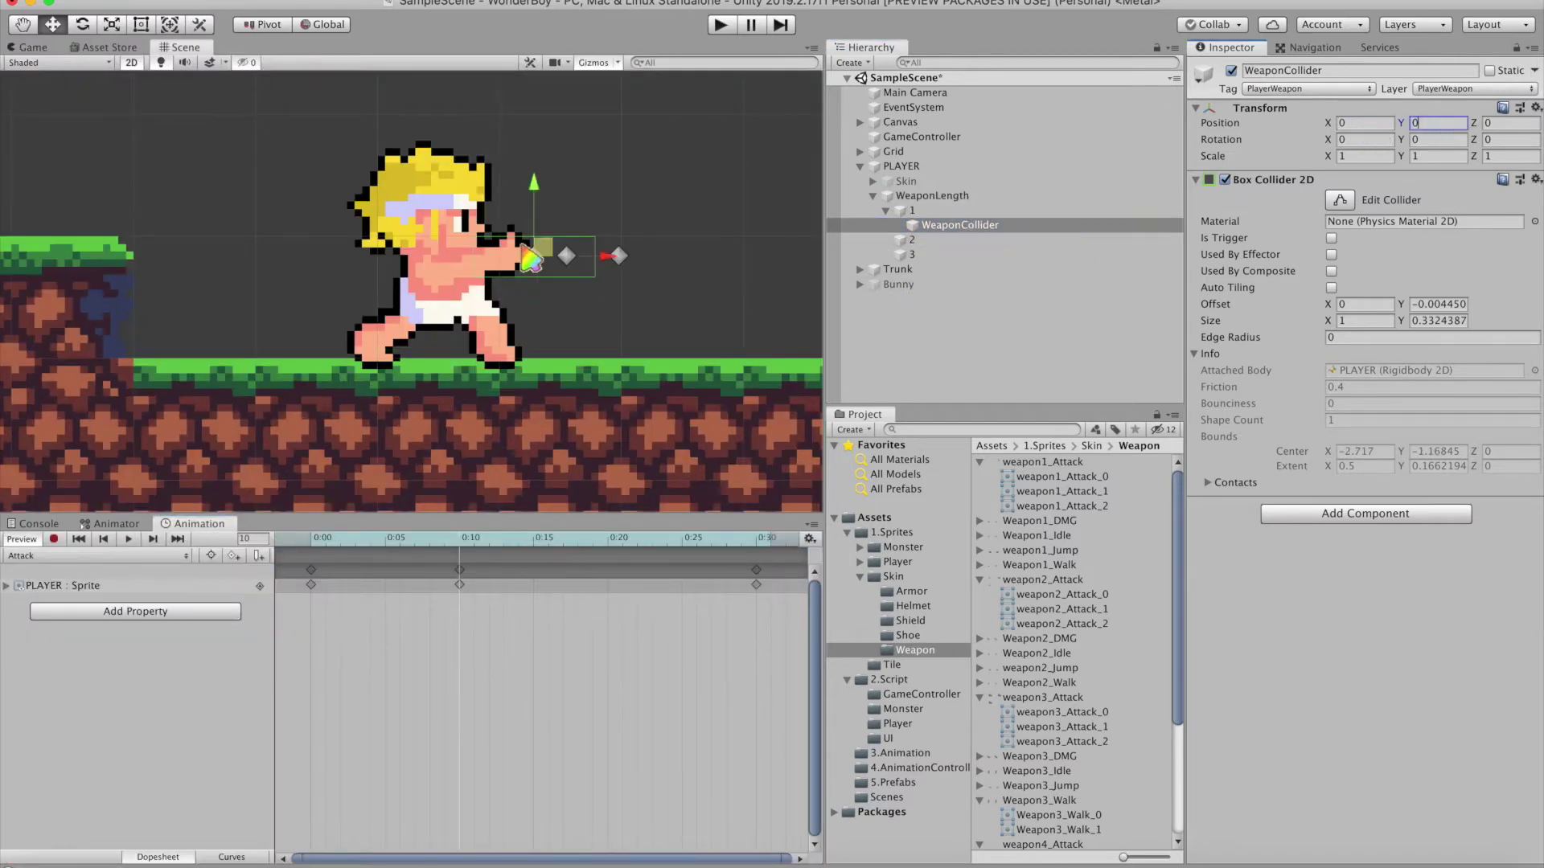
left_click_drag(460, 549, 288, 544)
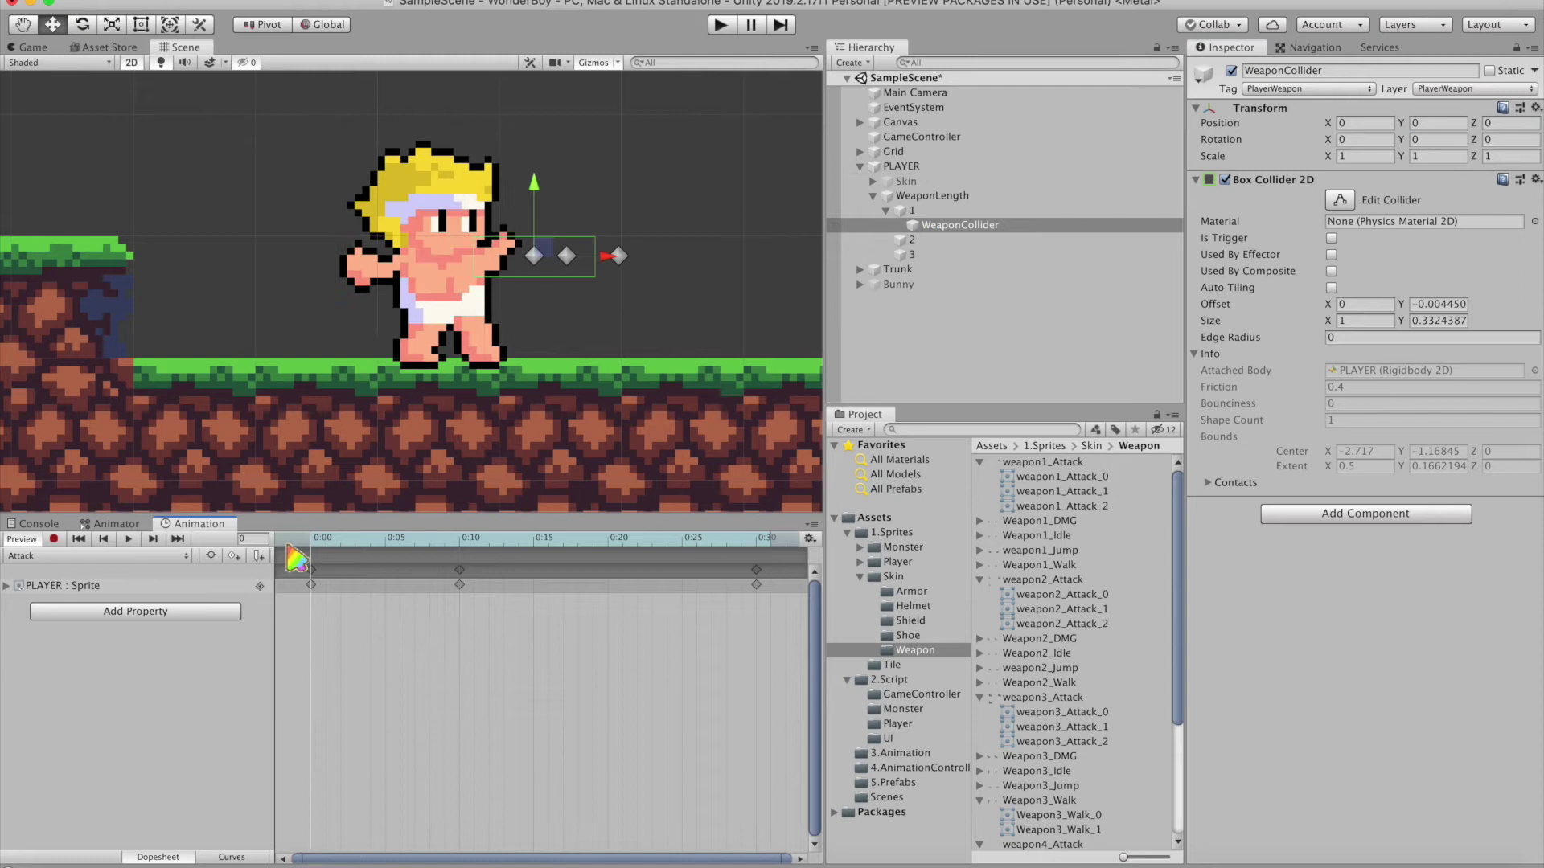
left_click(1231, 71)
left_click_drag(448, 541, 484, 537)
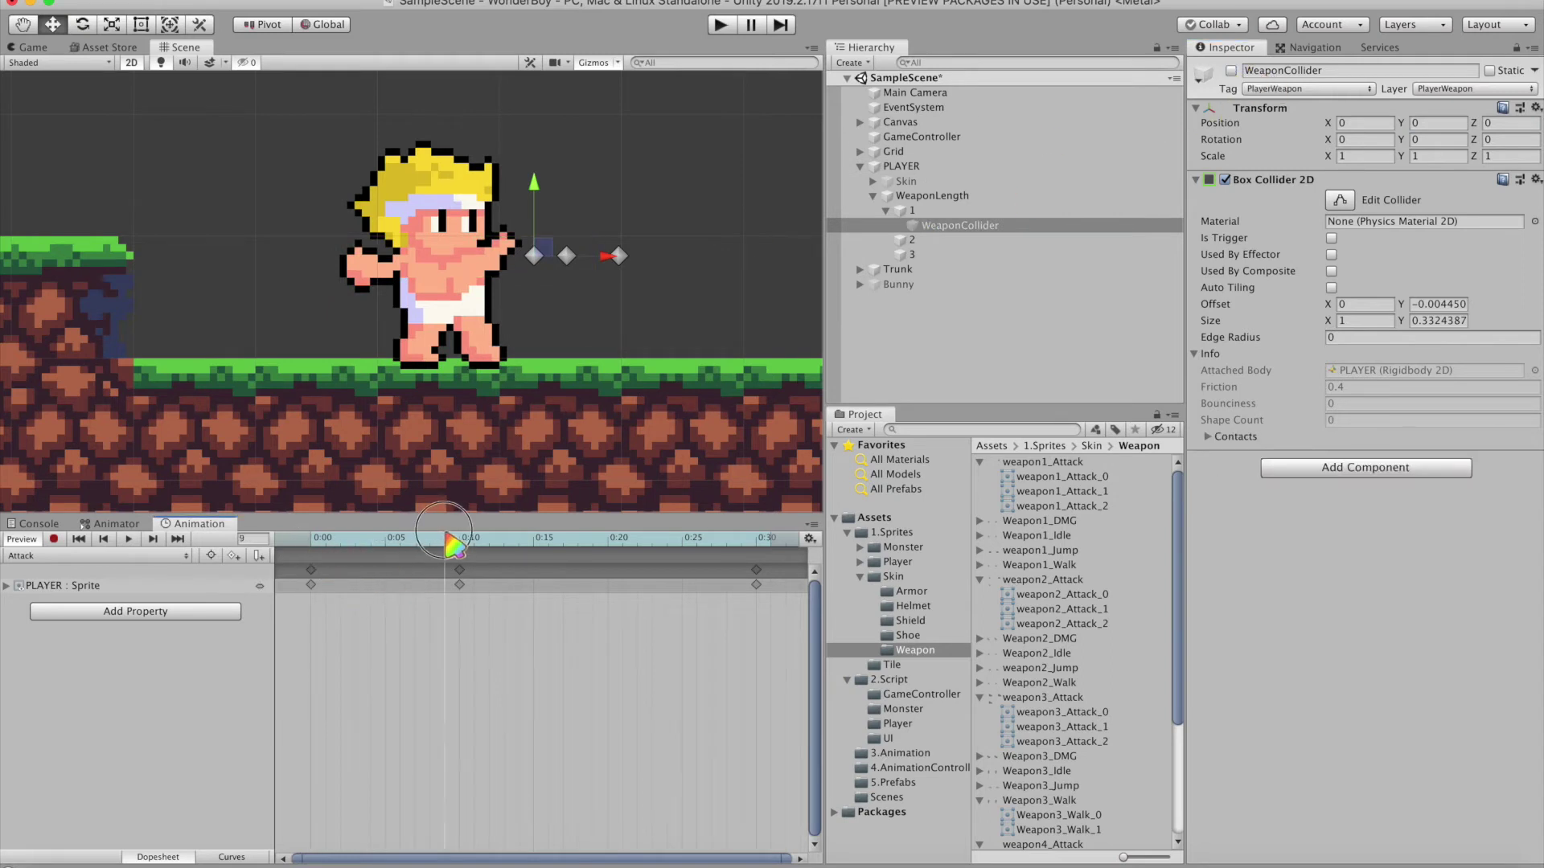
left_click(1232, 70)
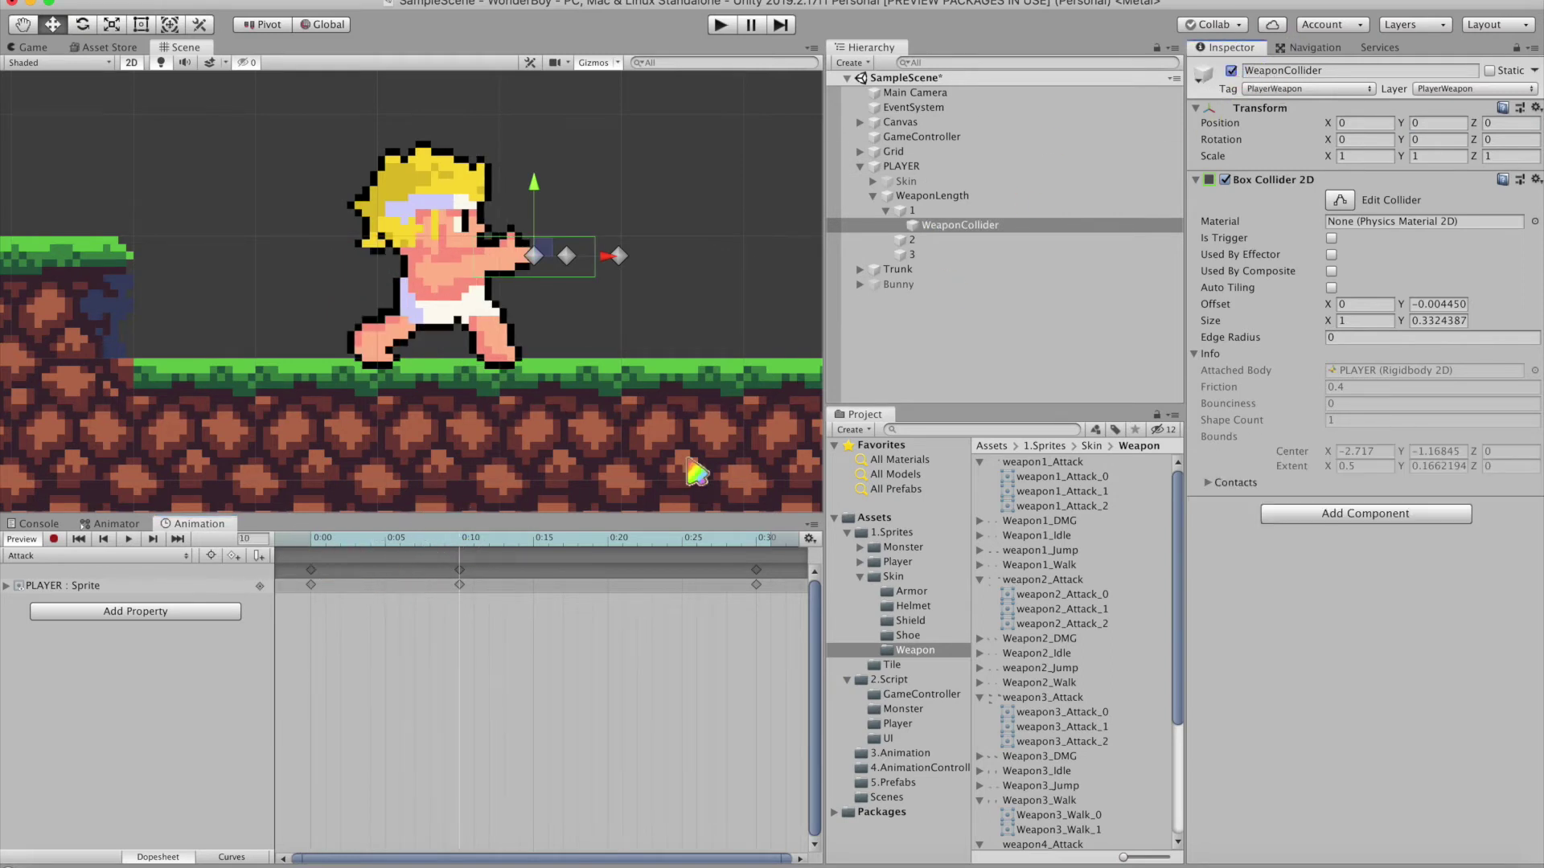
left_click_drag(460, 539, 289, 555)
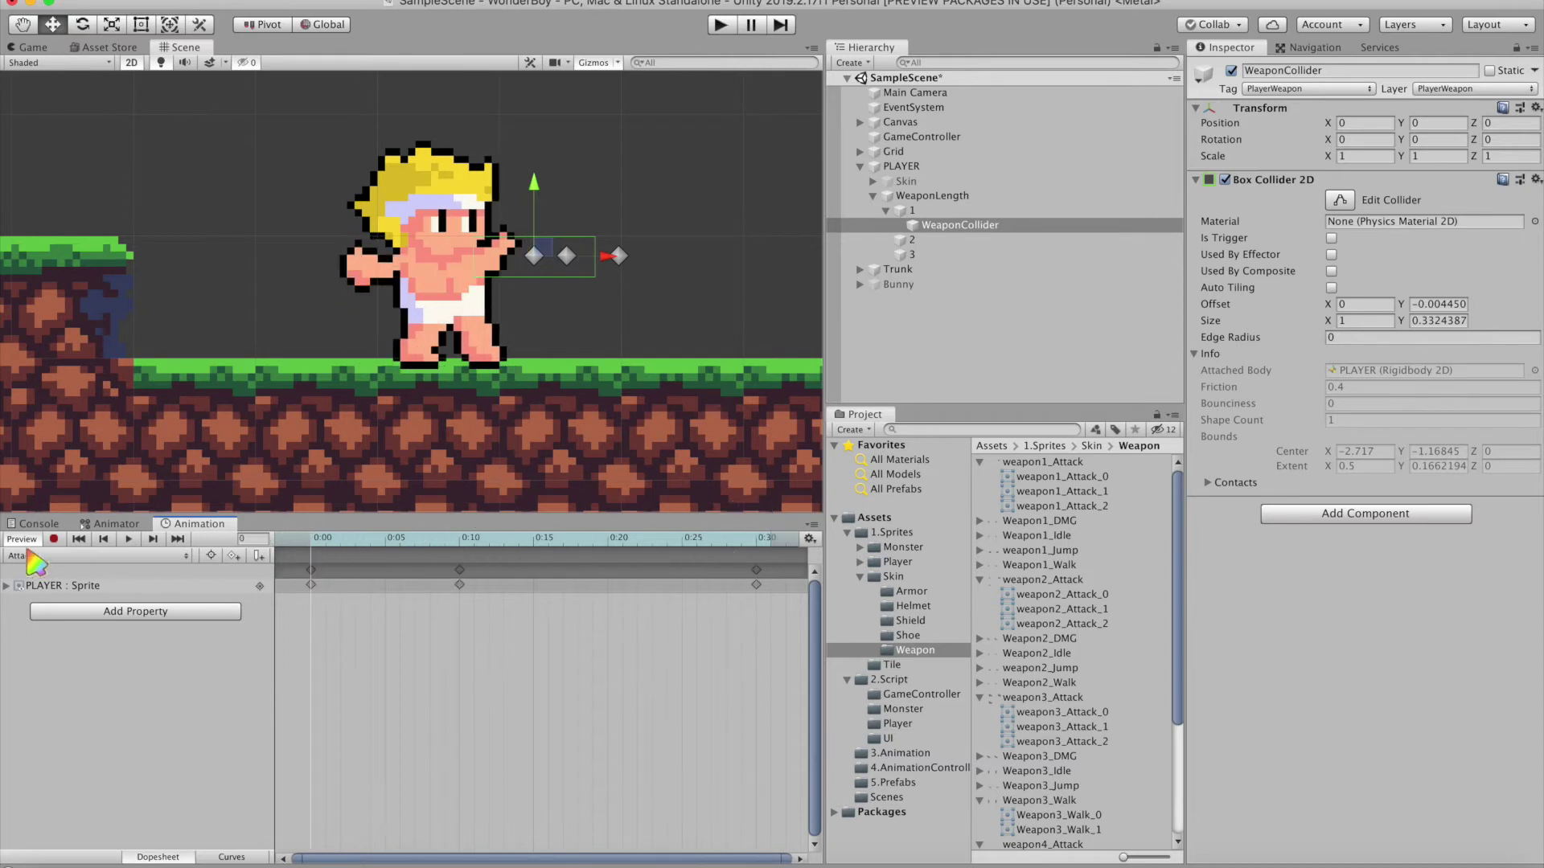
left_click(1232, 70)
Step: Make WeaponCollider a direct child of WeaponLength at position 0, 0
left_click_drag(964, 225, 949, 204)
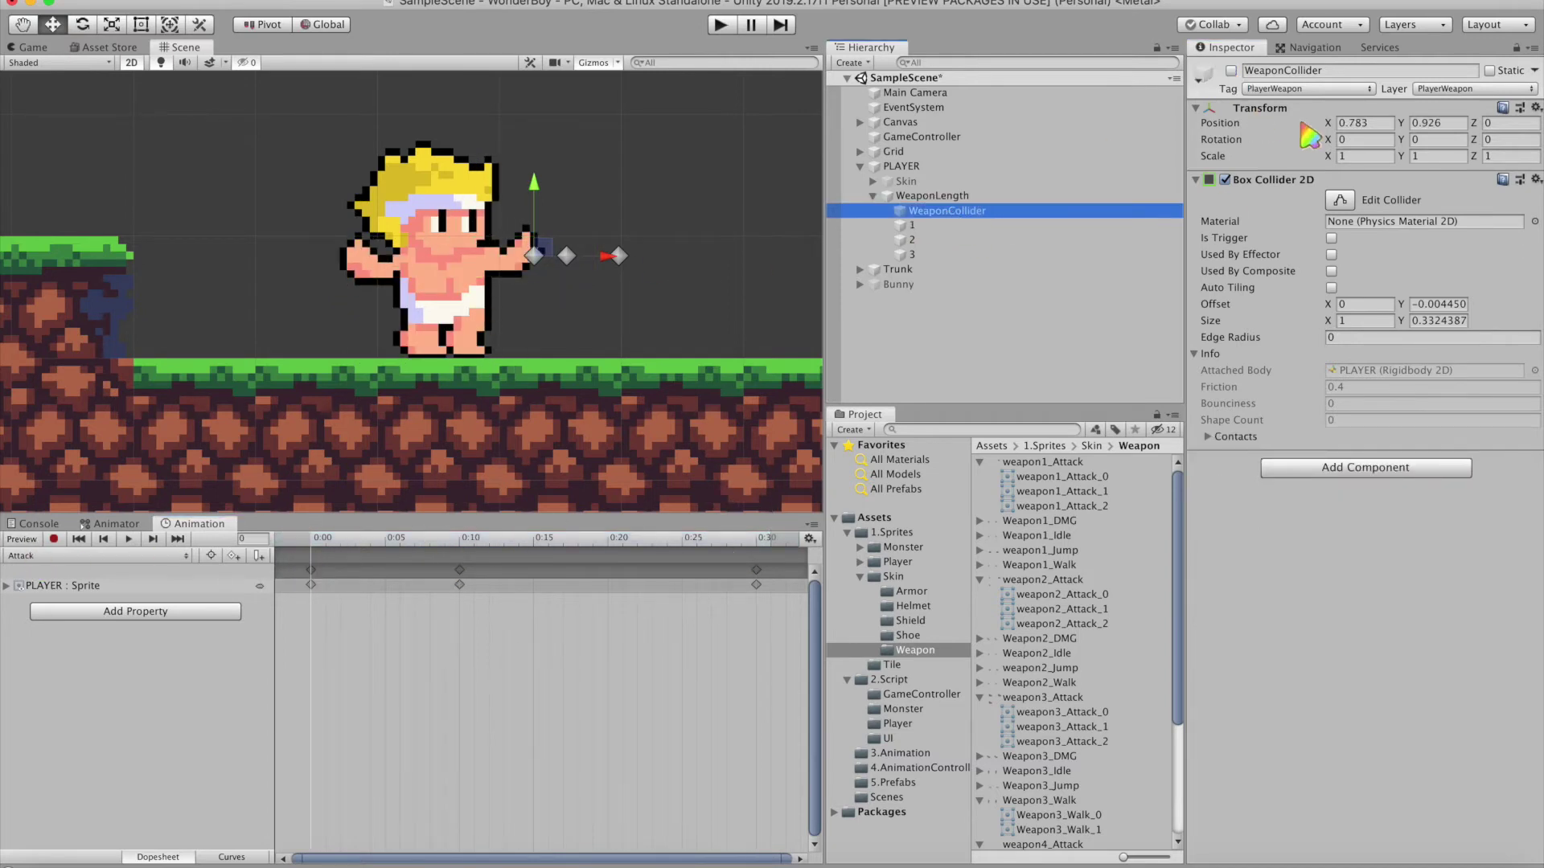
left_click(1364, 122)
type("0")
key("Tab")
type("0")
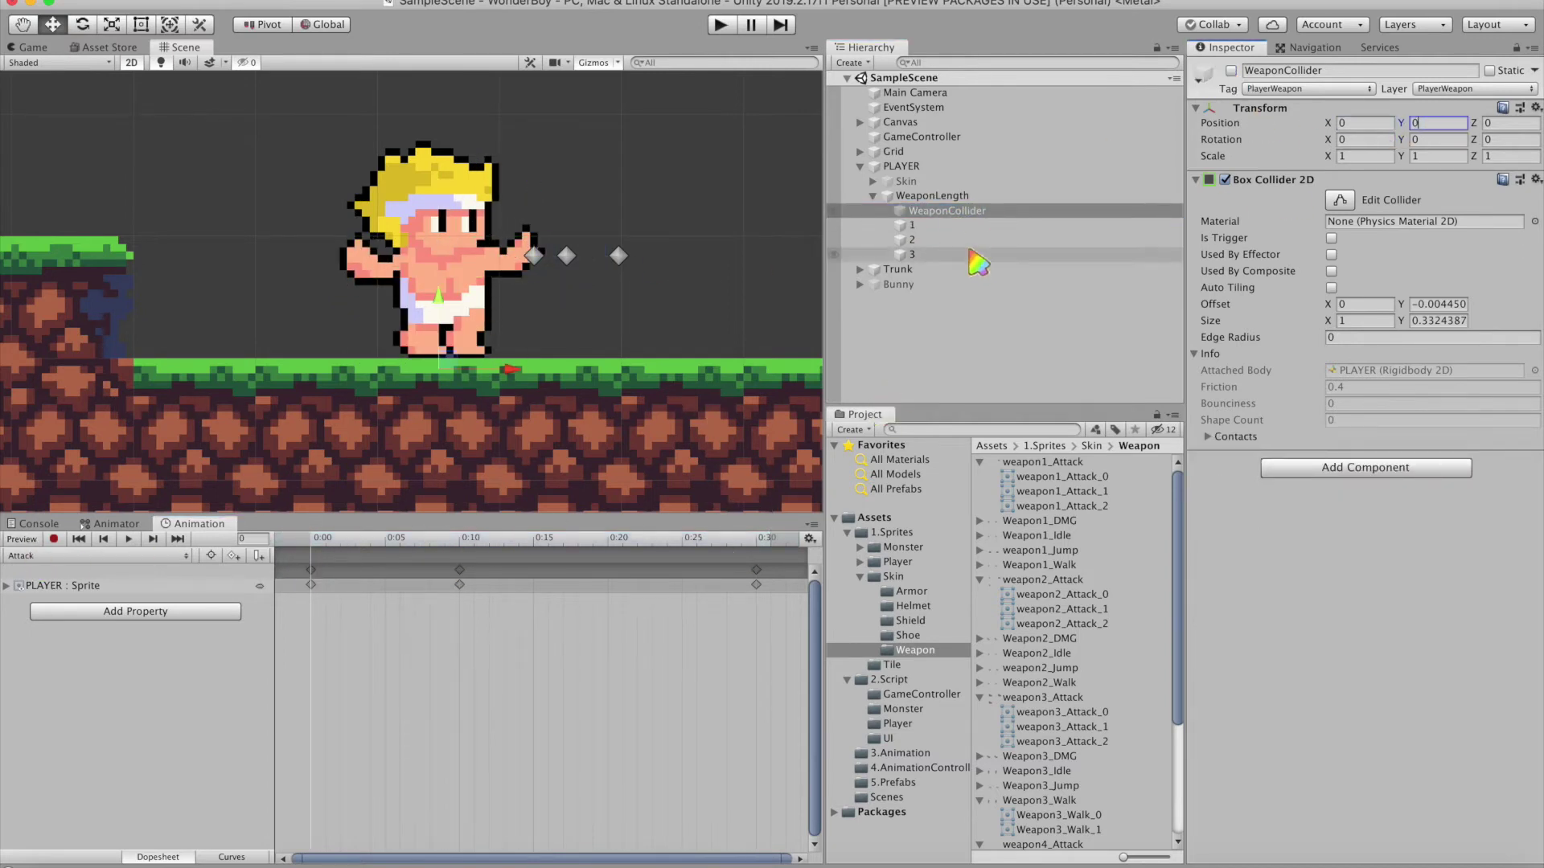
left_click(873, 195)
left_click(906, 181)
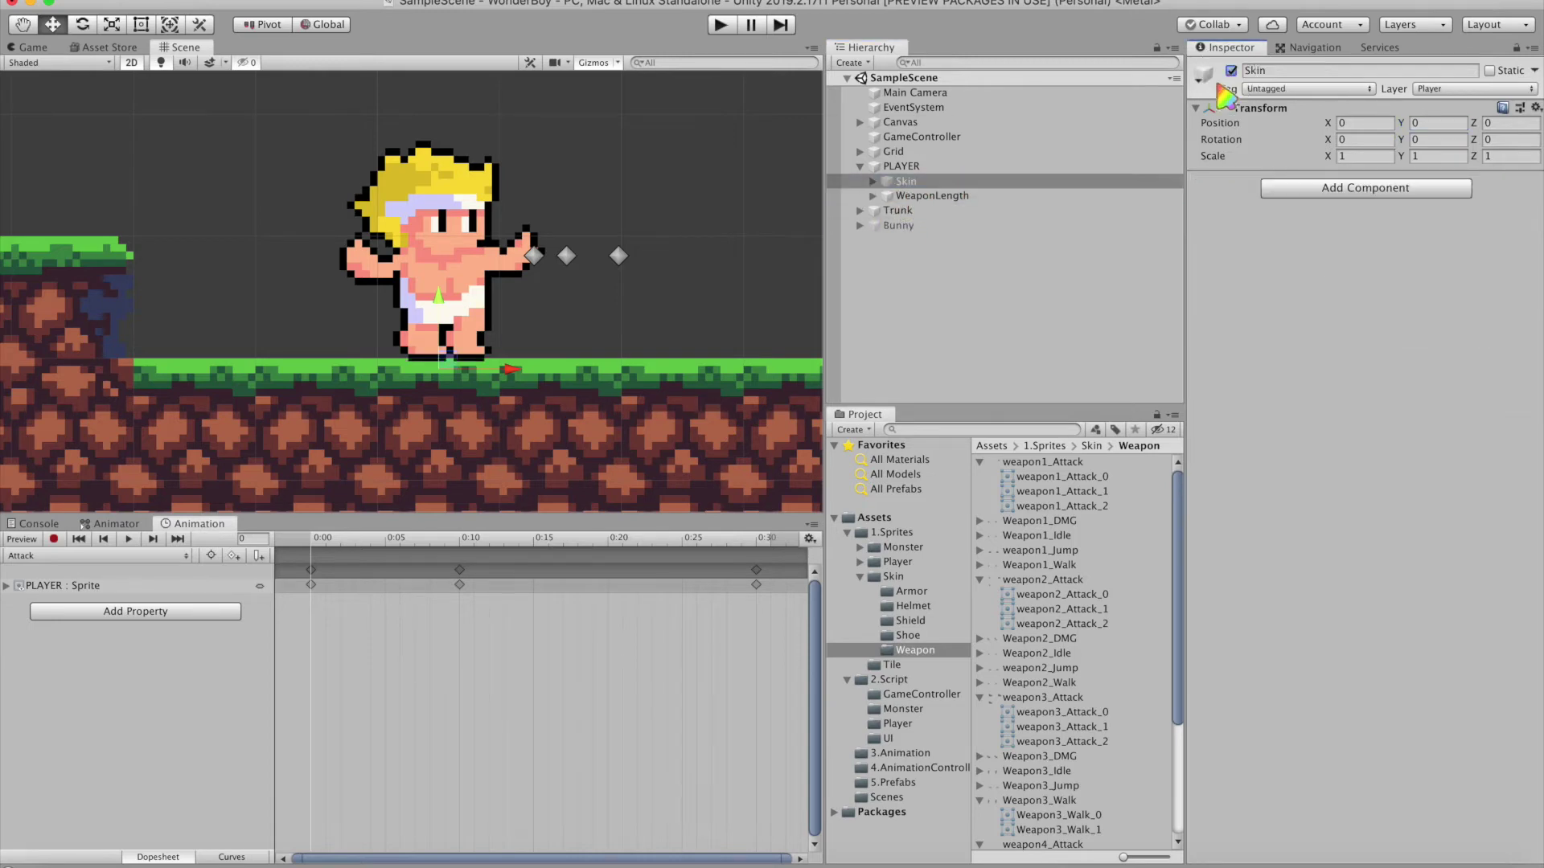
left_click(1043, 322)
Step: Create a PlayerAction C# script in 2.Script/Player with a WeaponColliderOnOff method
left_click(897, 724)
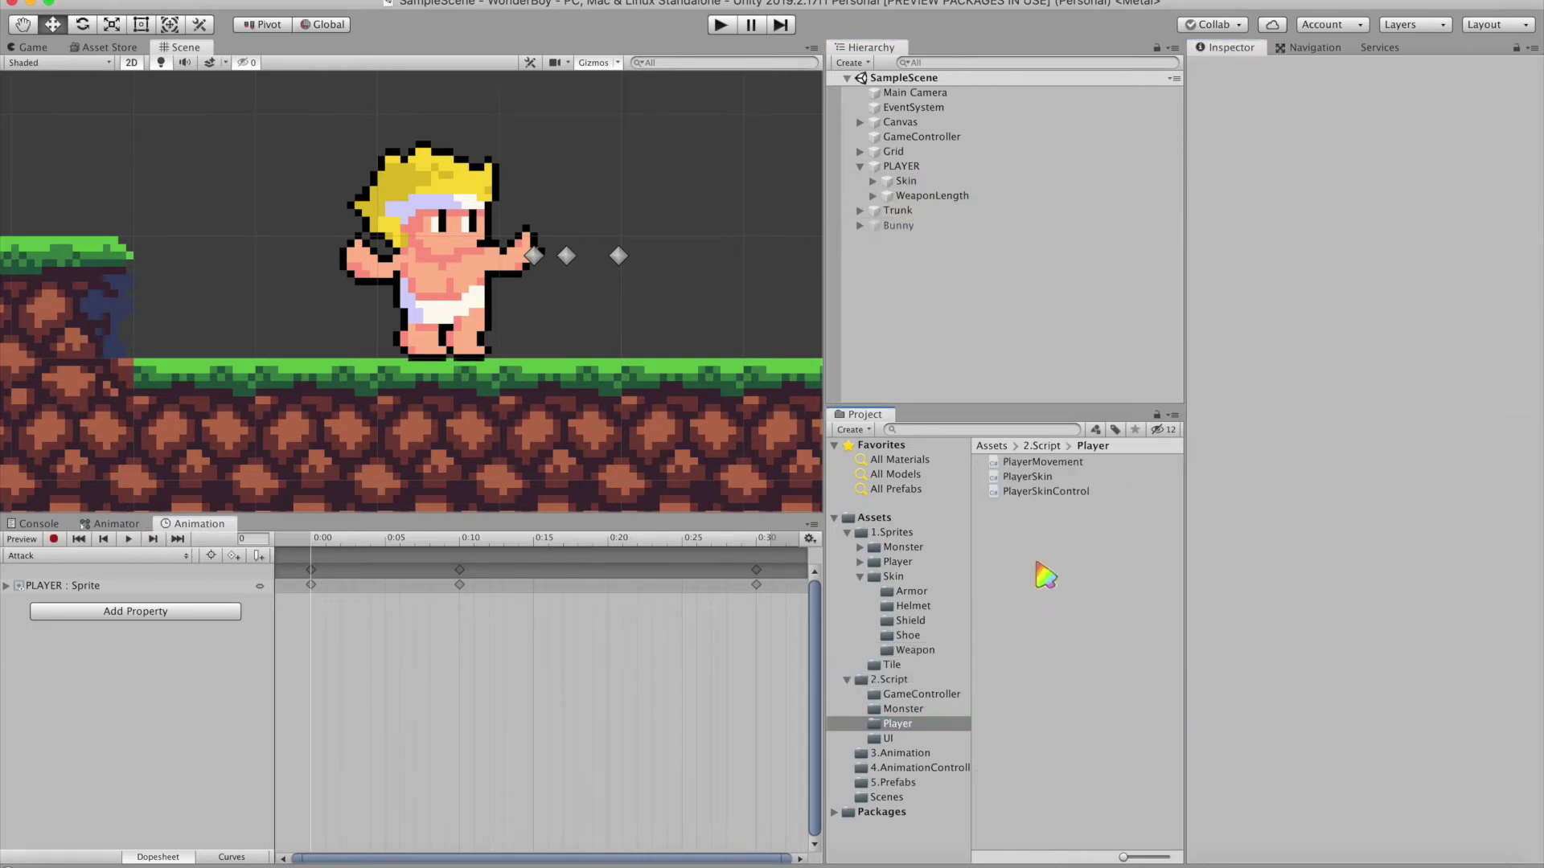
right_click(1037, 458)
left_click(1339, 98)
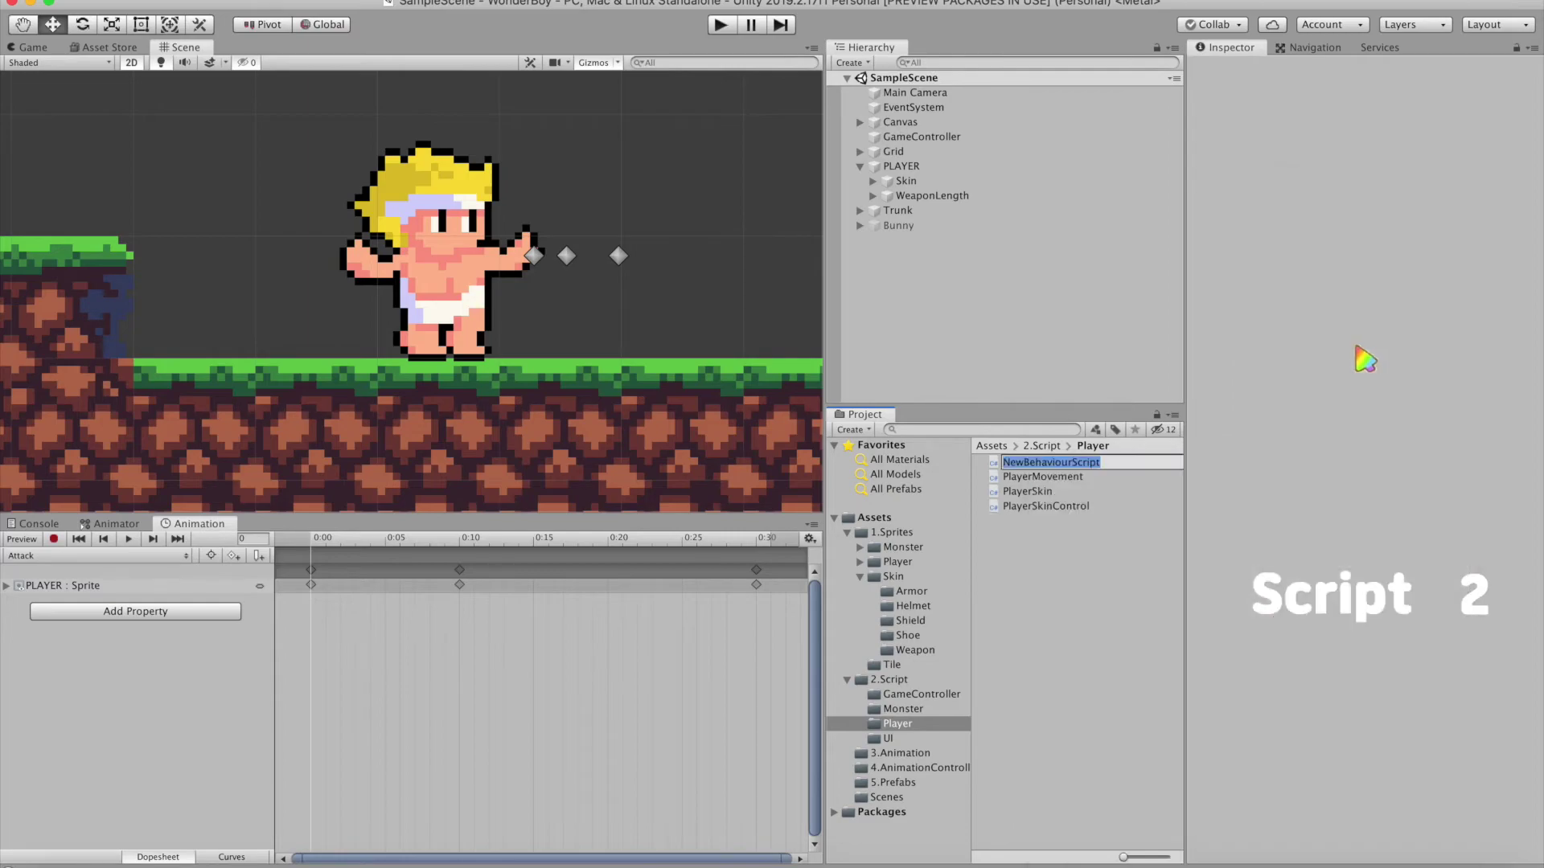
type("PlayerAction")
key("Return")
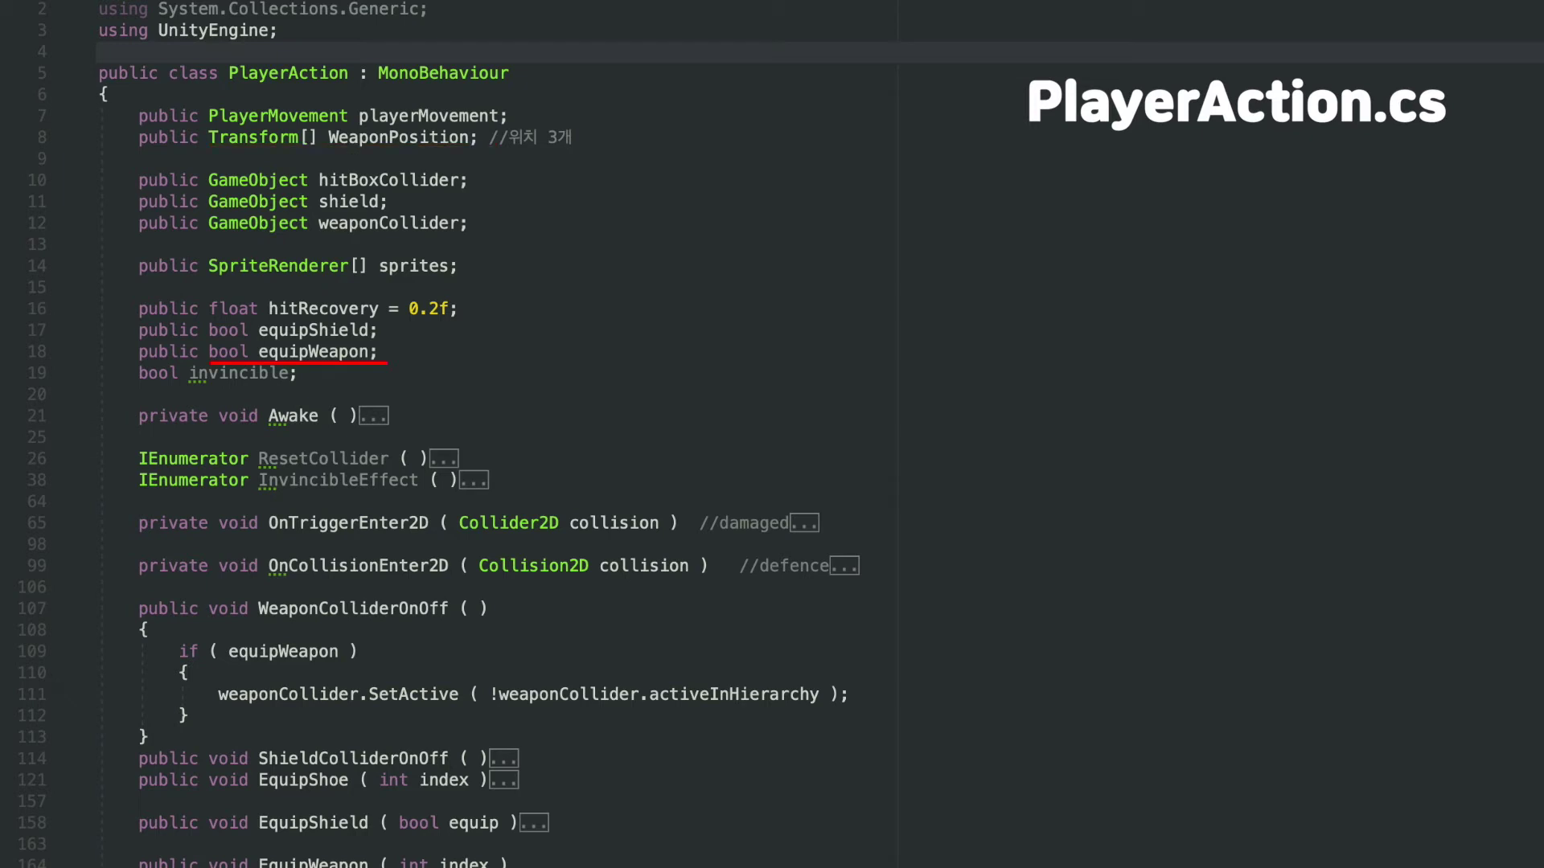
scroll(514, 434, "down", 6)
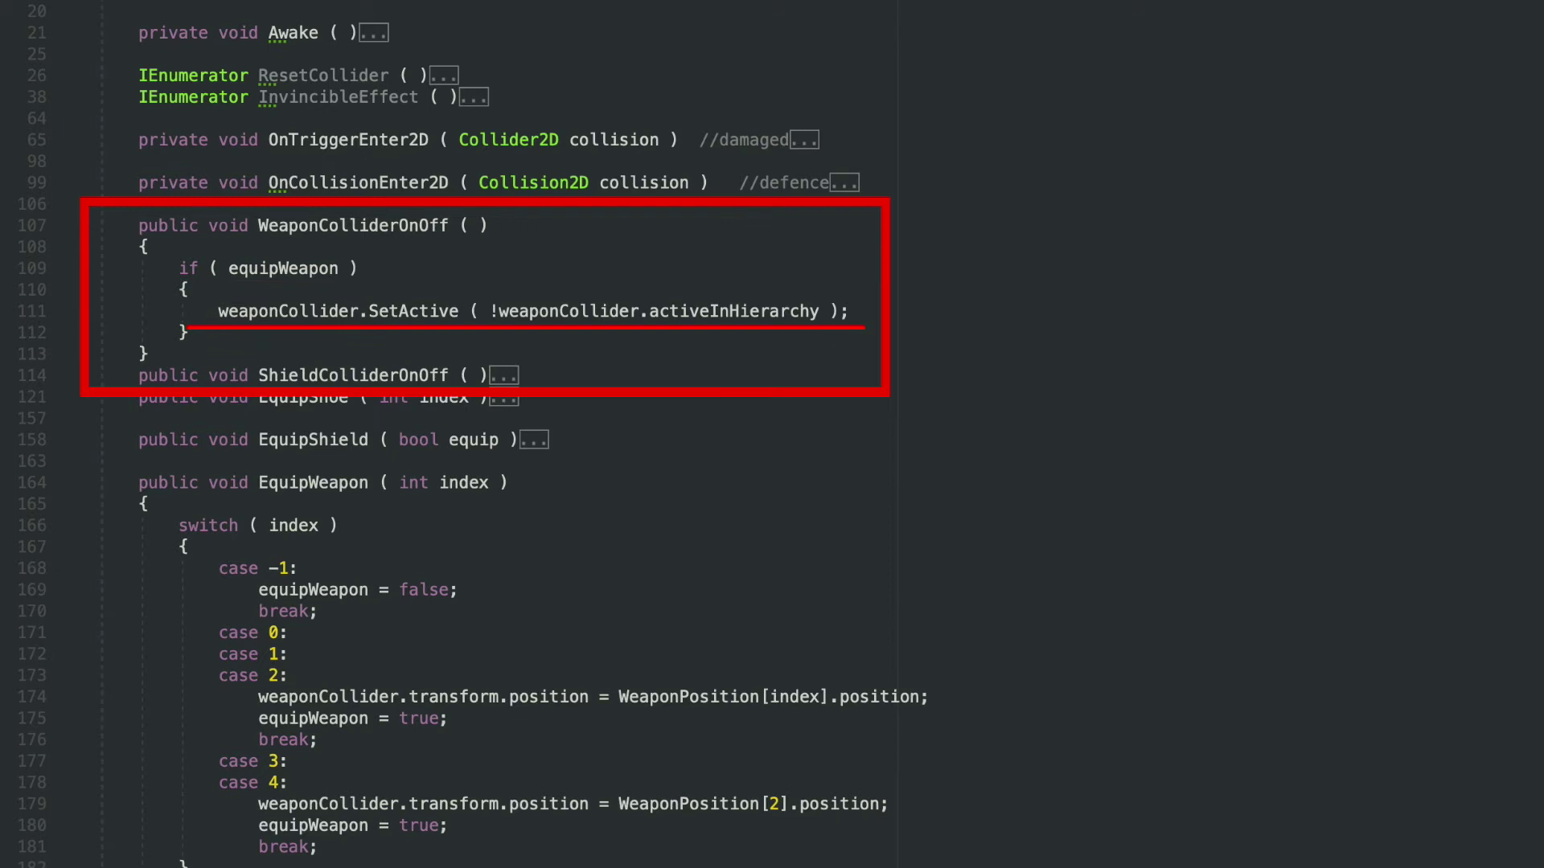
scroll(514, 434, "down", 3)
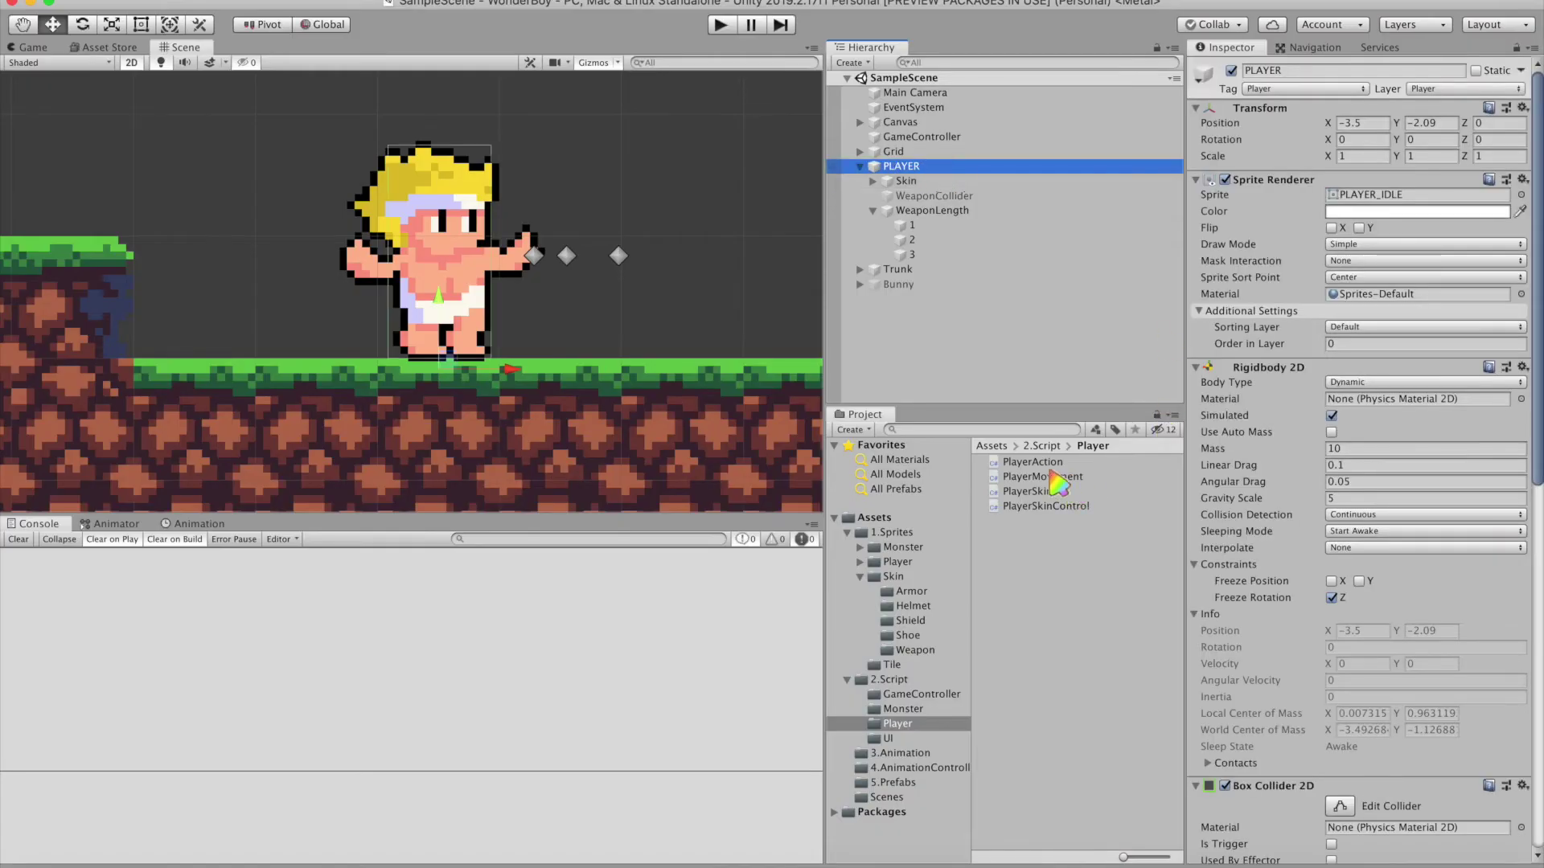
Step: Add PlayerAction to PLAYER, linking PLAYER, points 1–3 and WeaponCollider to its fields
left_click_drag(1033, 462, 1287, 358)
left_click_drag(907, 169, 1377, 402)
left_click(912, 225)
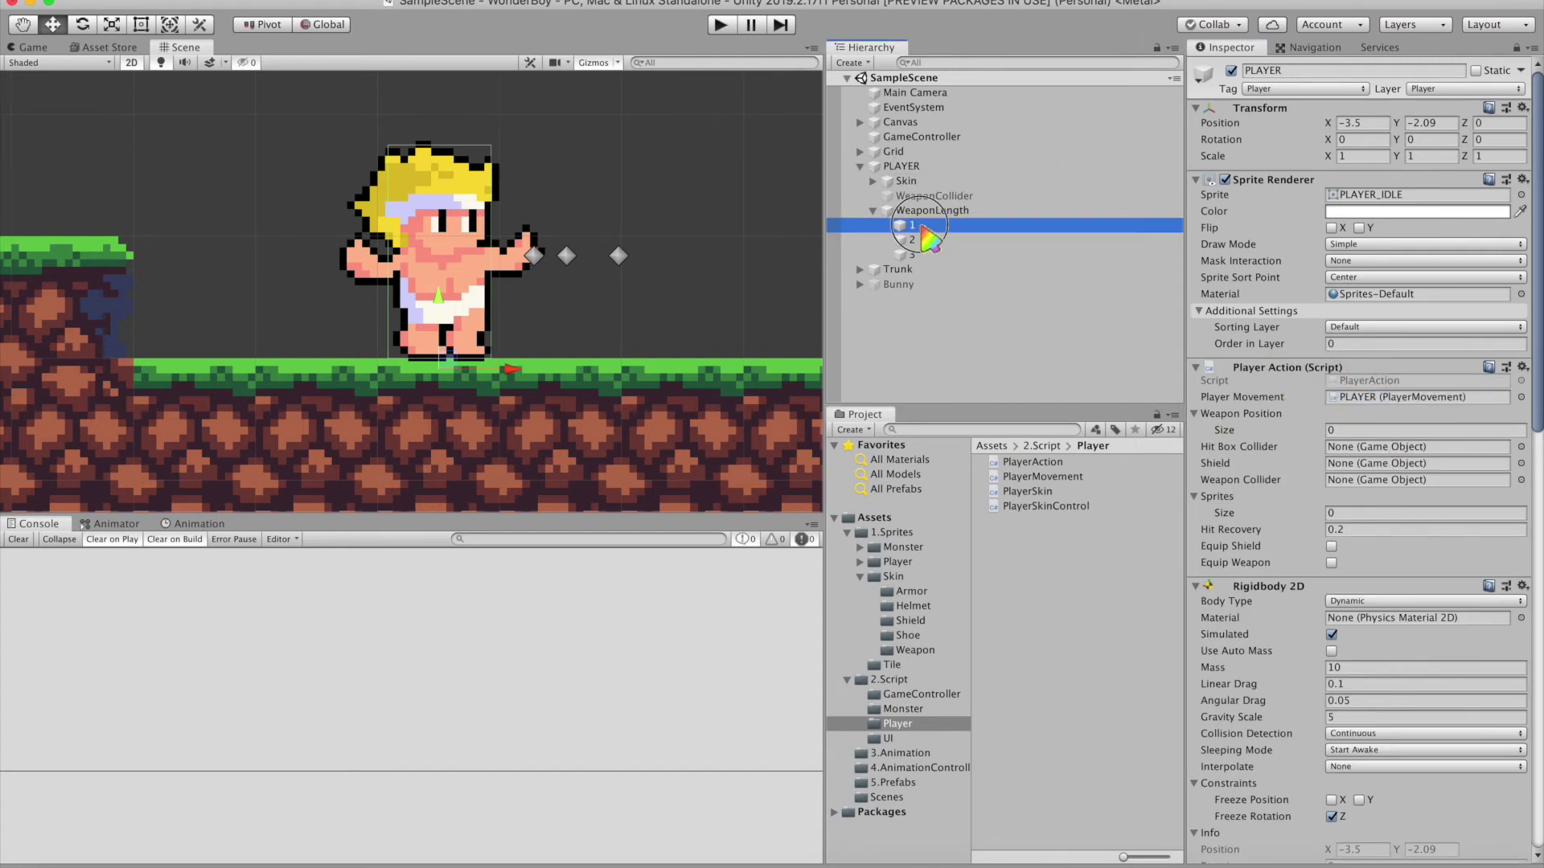
left_click(912, 254, "shift")
left_click_drag(912, 254, 1323, 438)
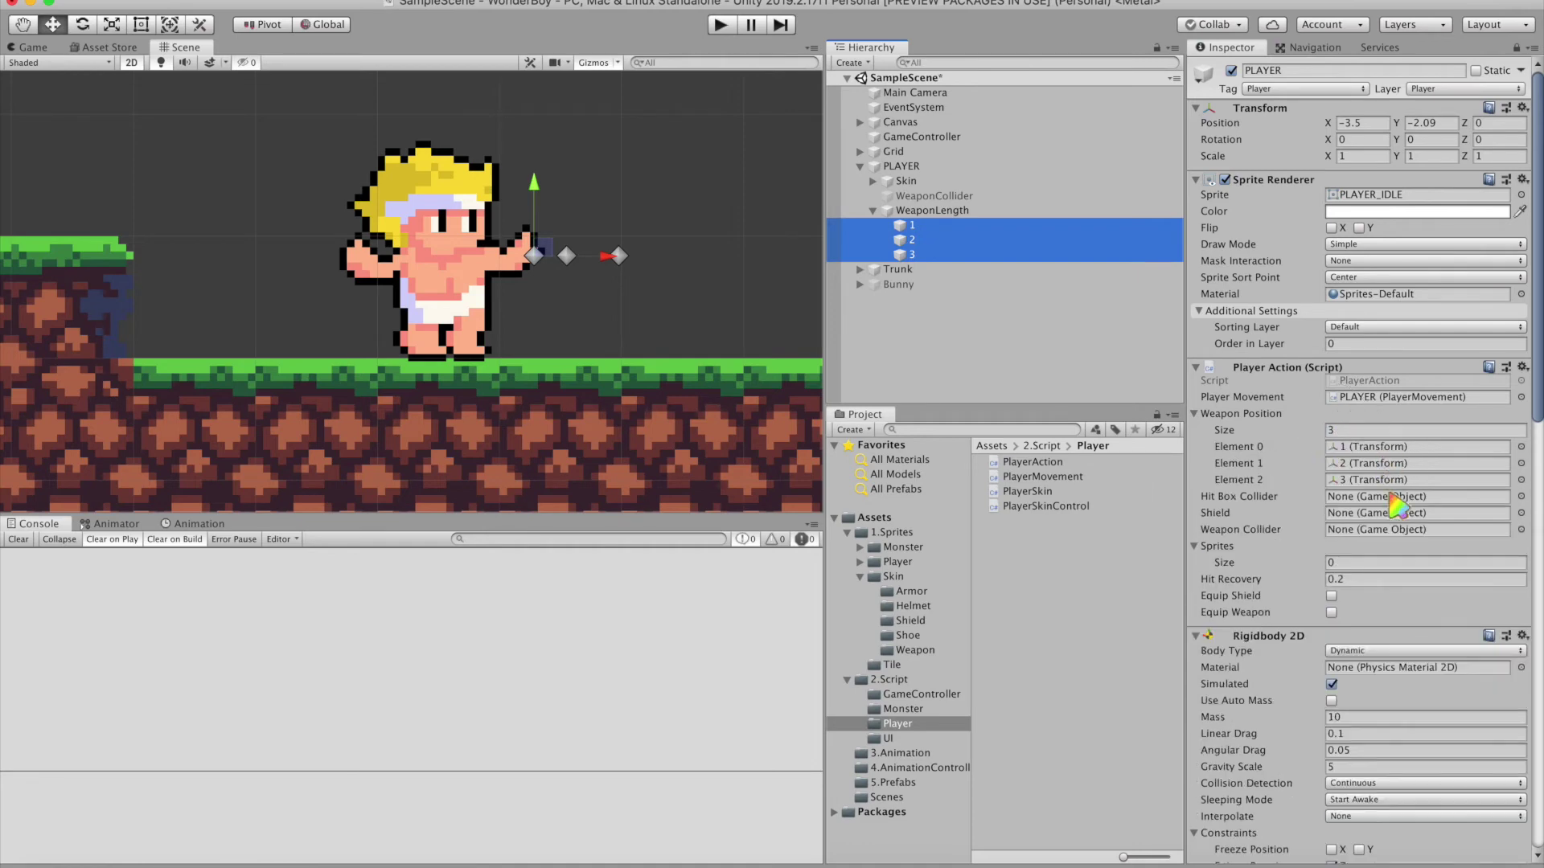
left_click_drag(933, 195, 1377, 535)
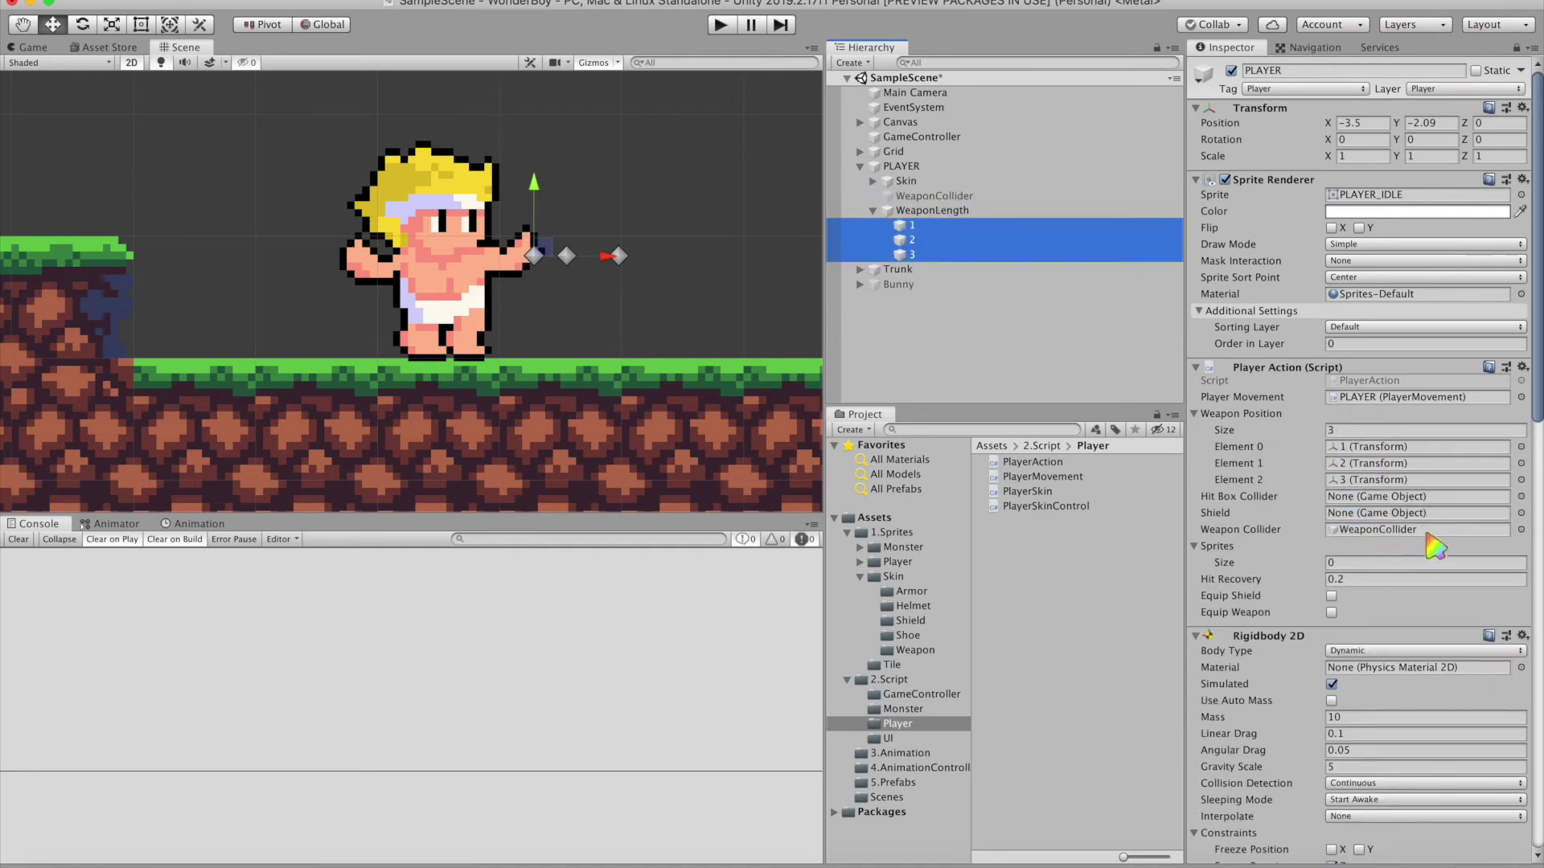
left_click(129, 523)
left_click(183, 524)
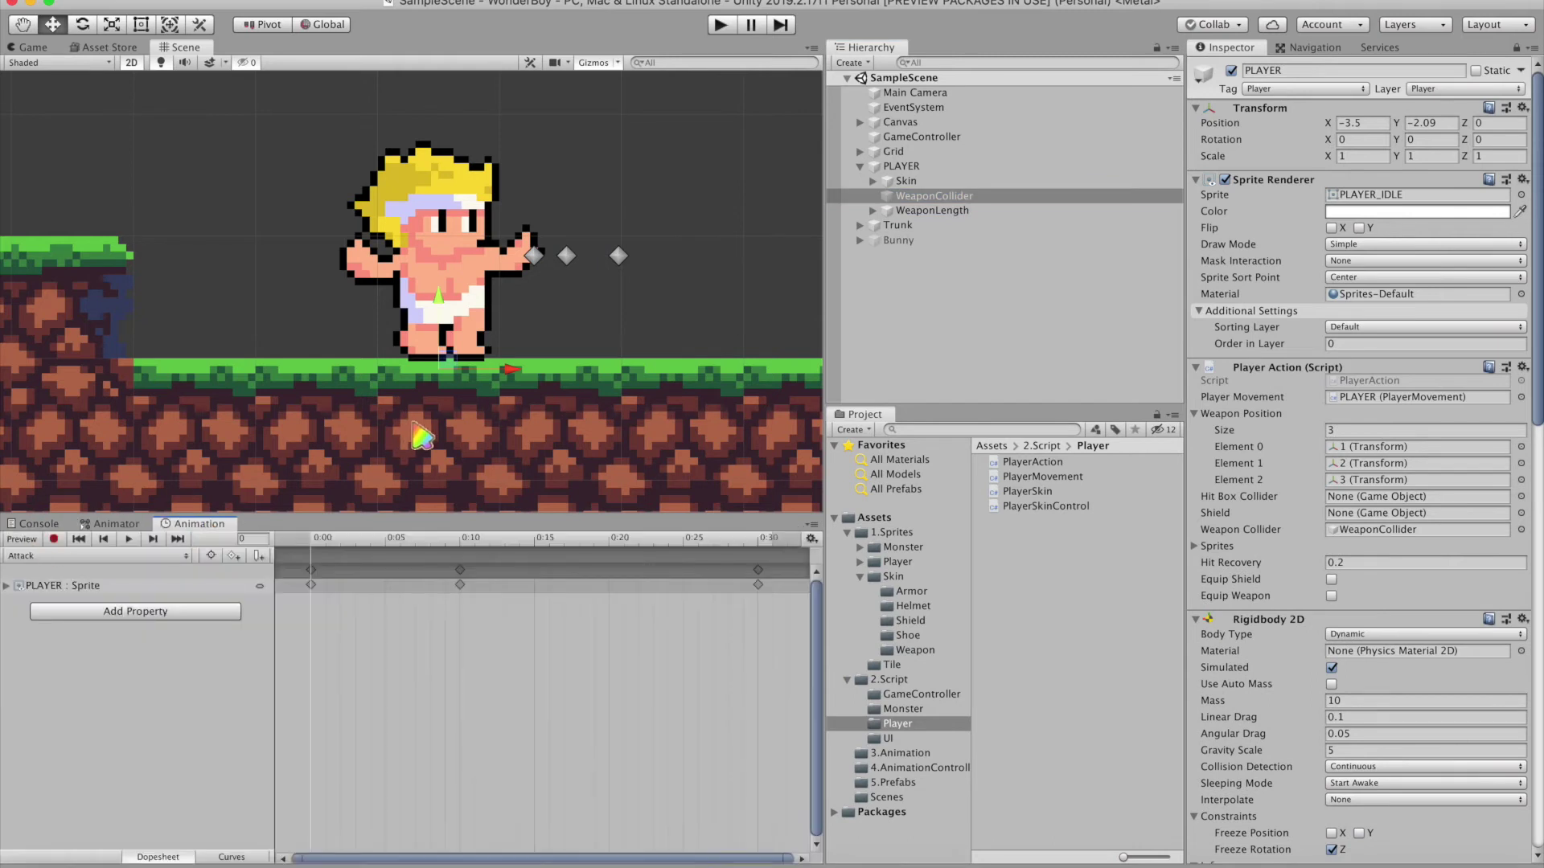
Step: Scrub the Attack clip to frame 10 and place an animation event there
left_click_drag(434, 537, 315, 537)
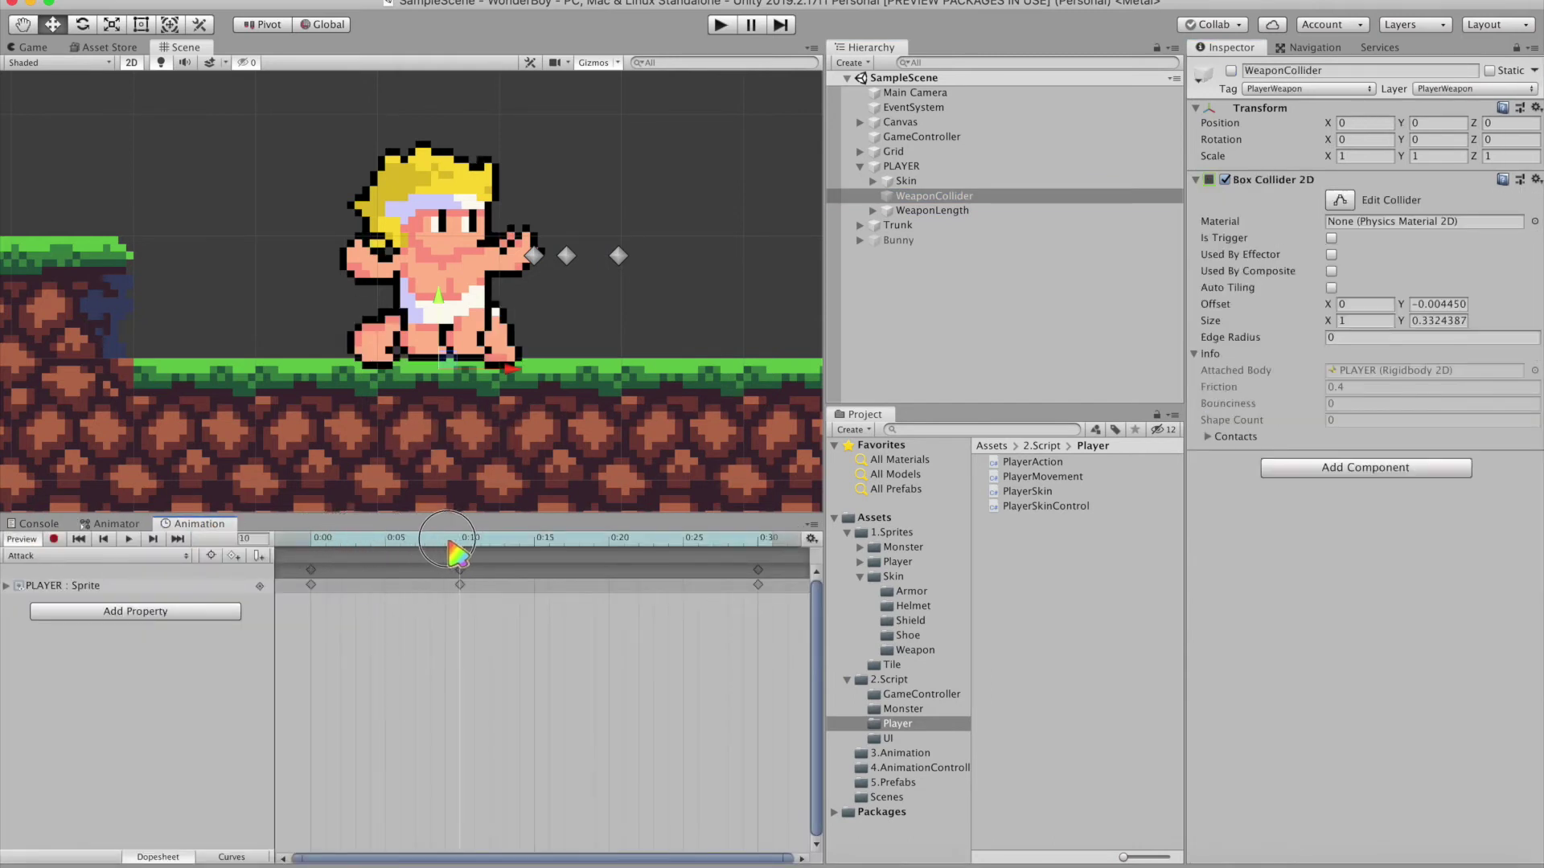
left_click(906, 181)
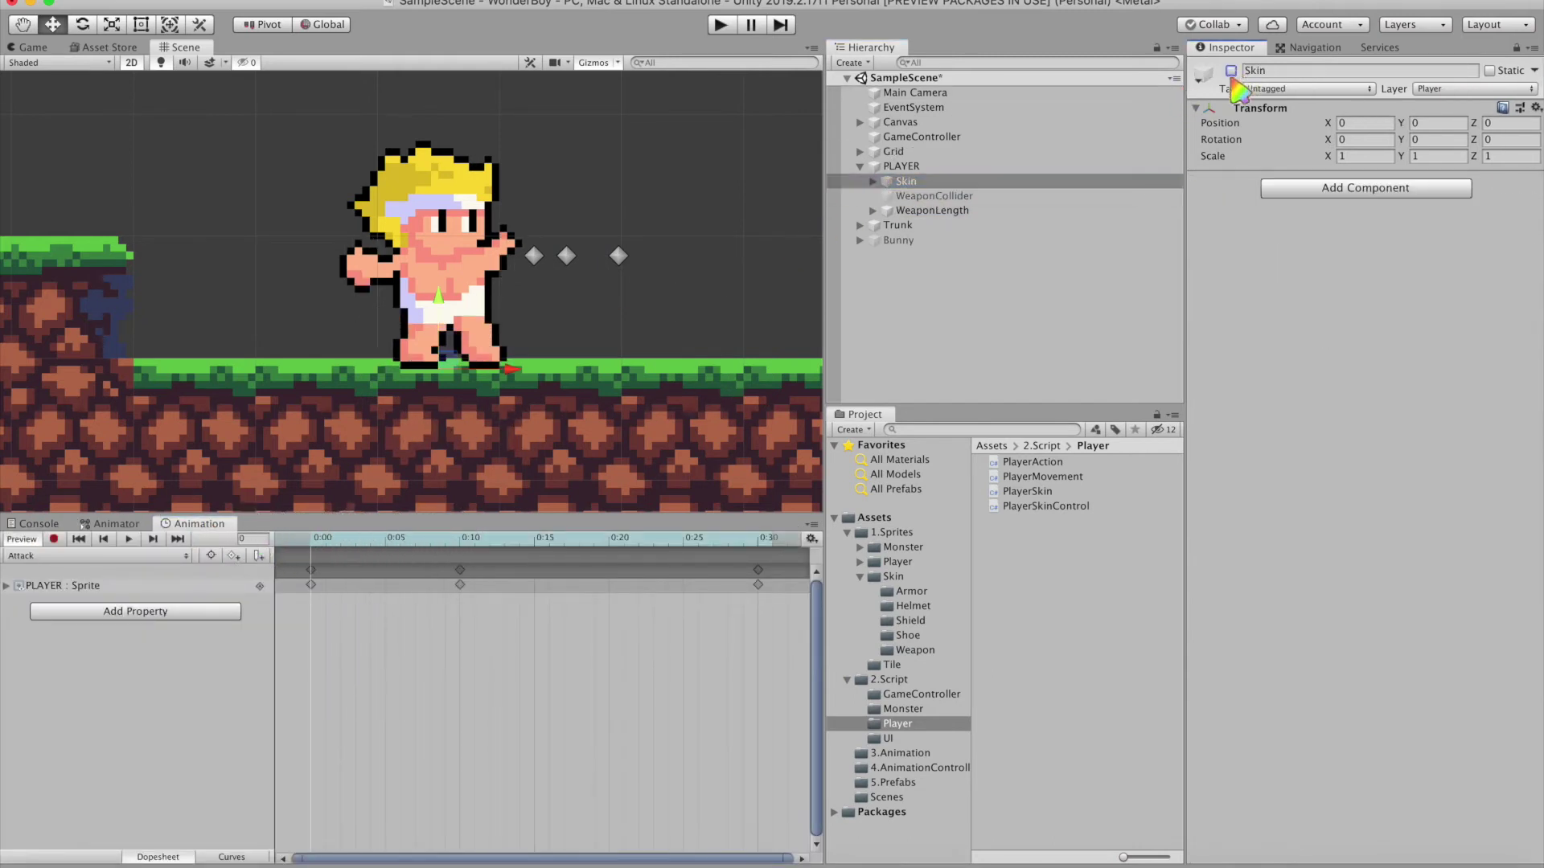
left_click_drag(314, 540, 465, 541)
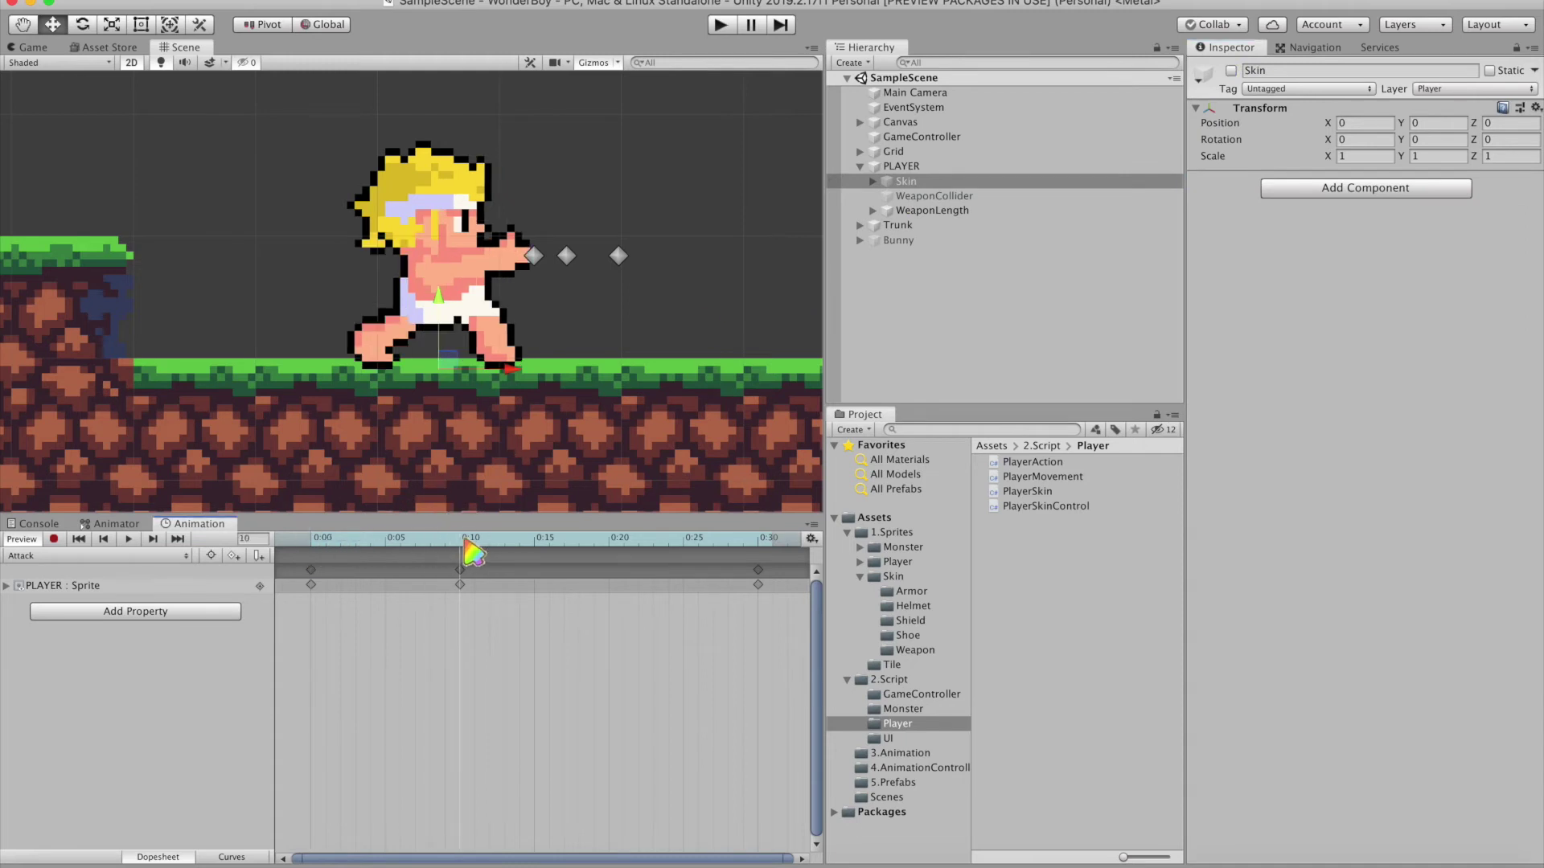
left_click(258, 555)
left_click(758, 569)
Step: Point both Attack events, at 0:10 and 0:30, to WeaponColliderOnOff()
left_click(258, 556)
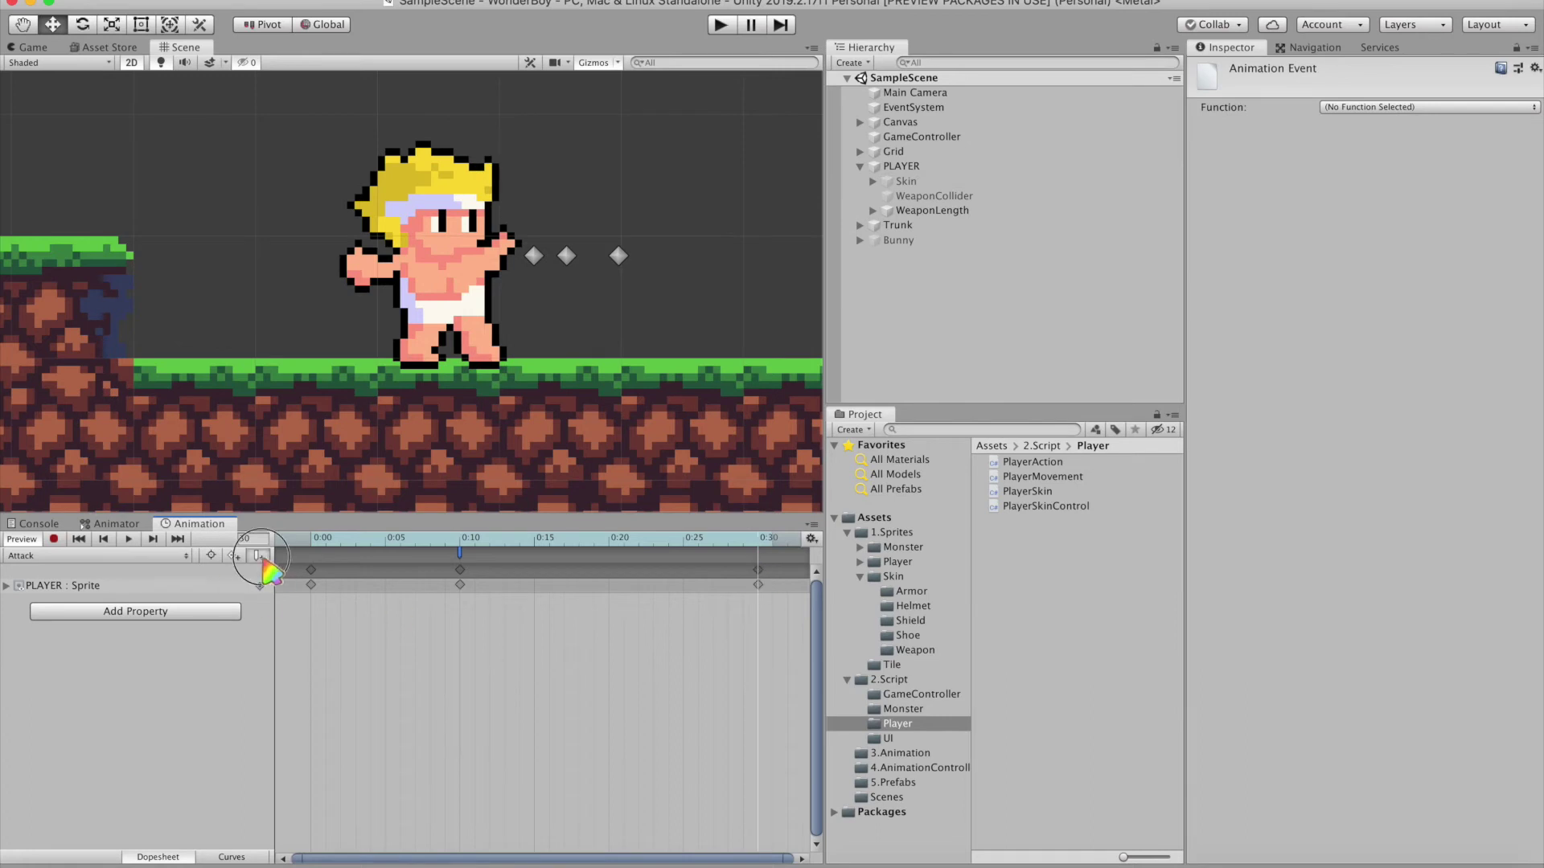
left_click(1355, 109)
left_click(1335, 19)
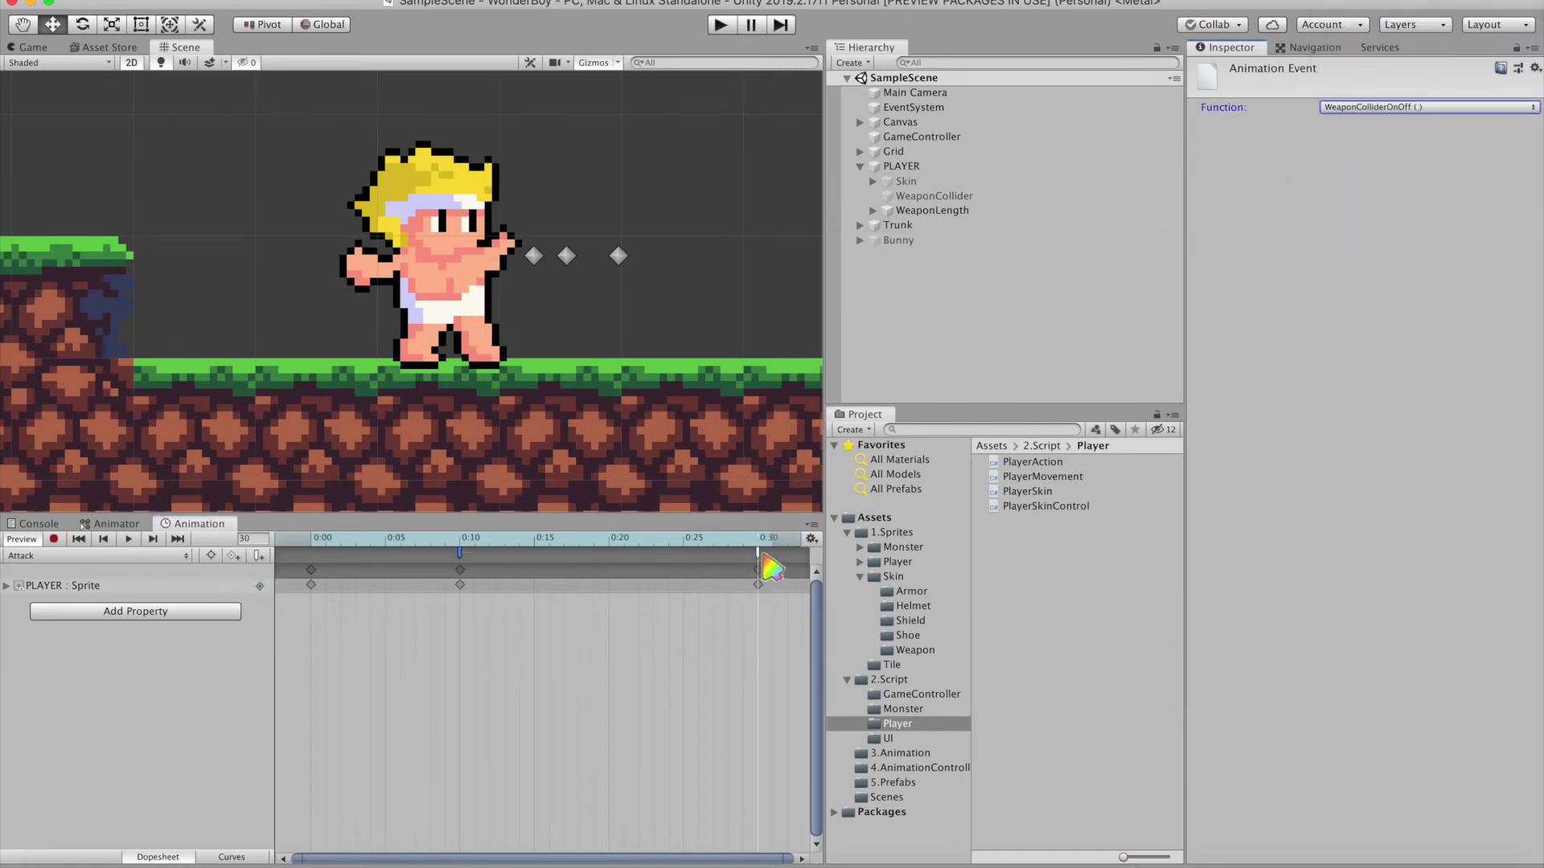
left_click(1415, 107)
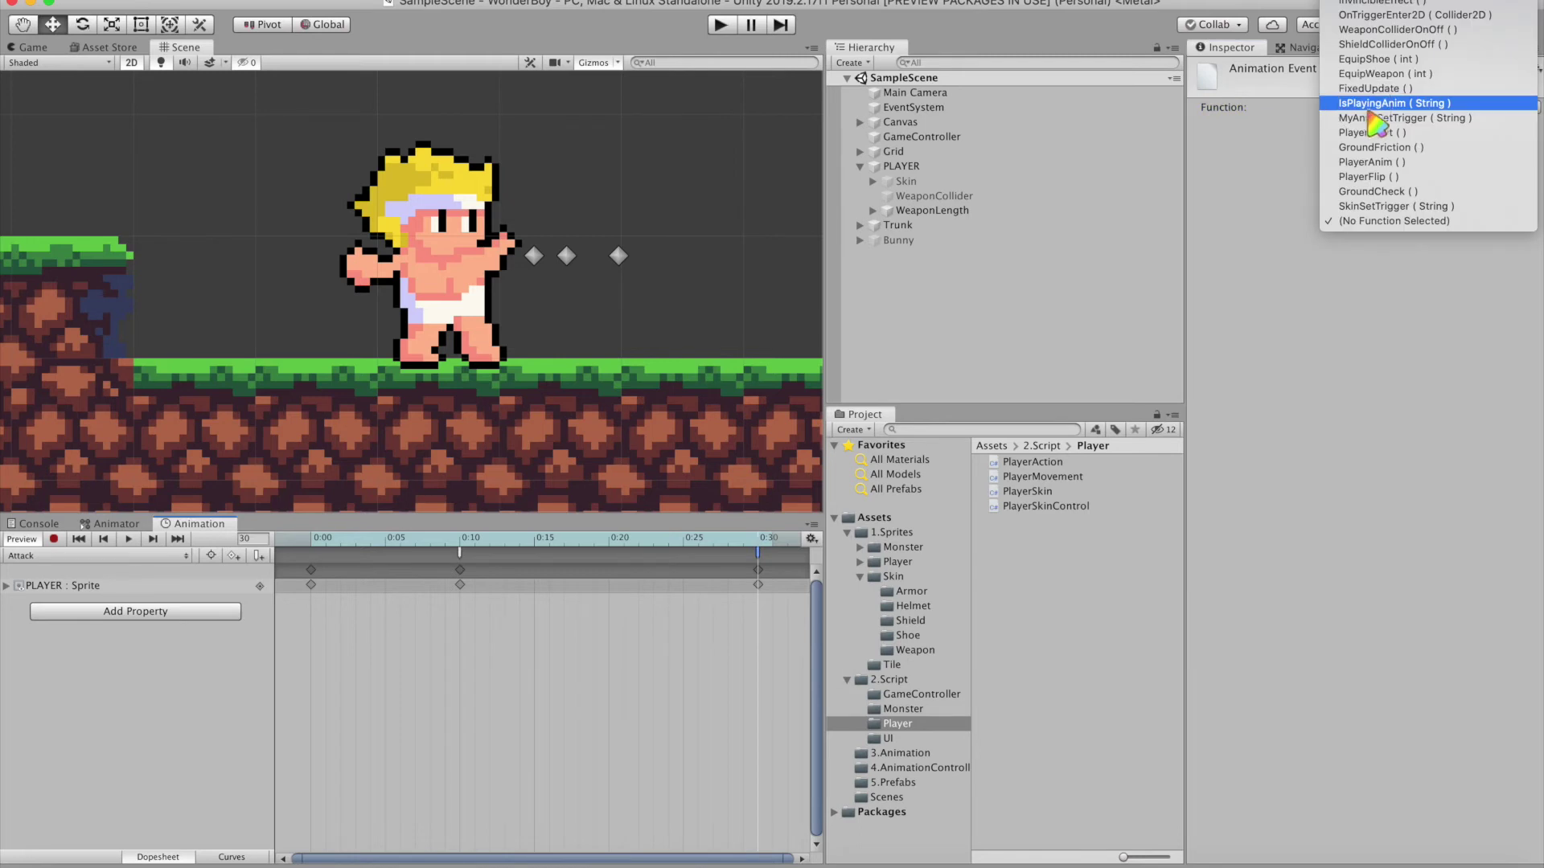
left_click(1399, 30)
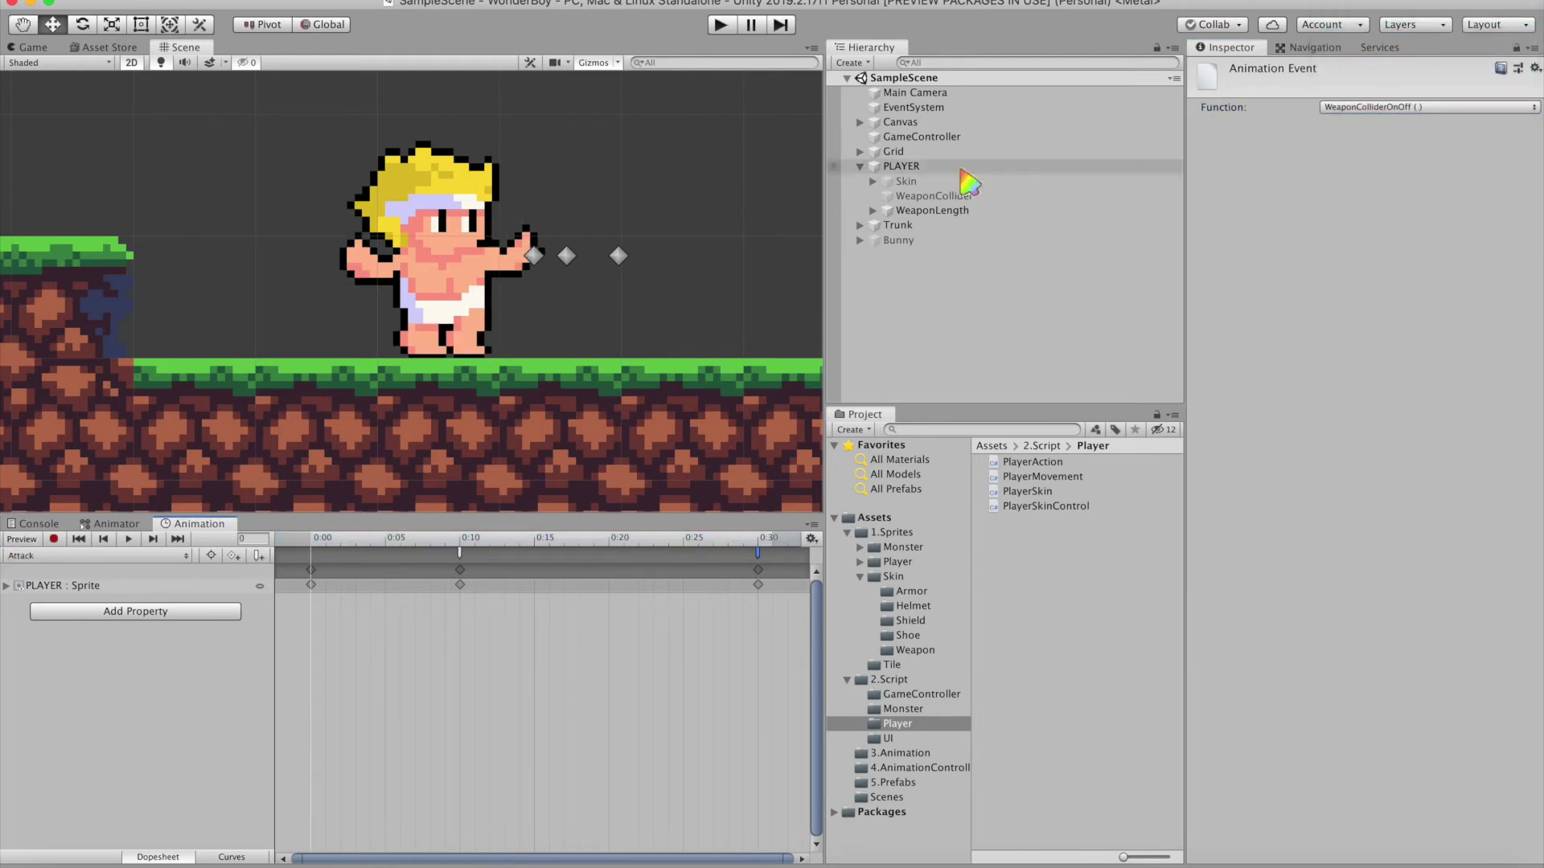
left_click(907, 181)
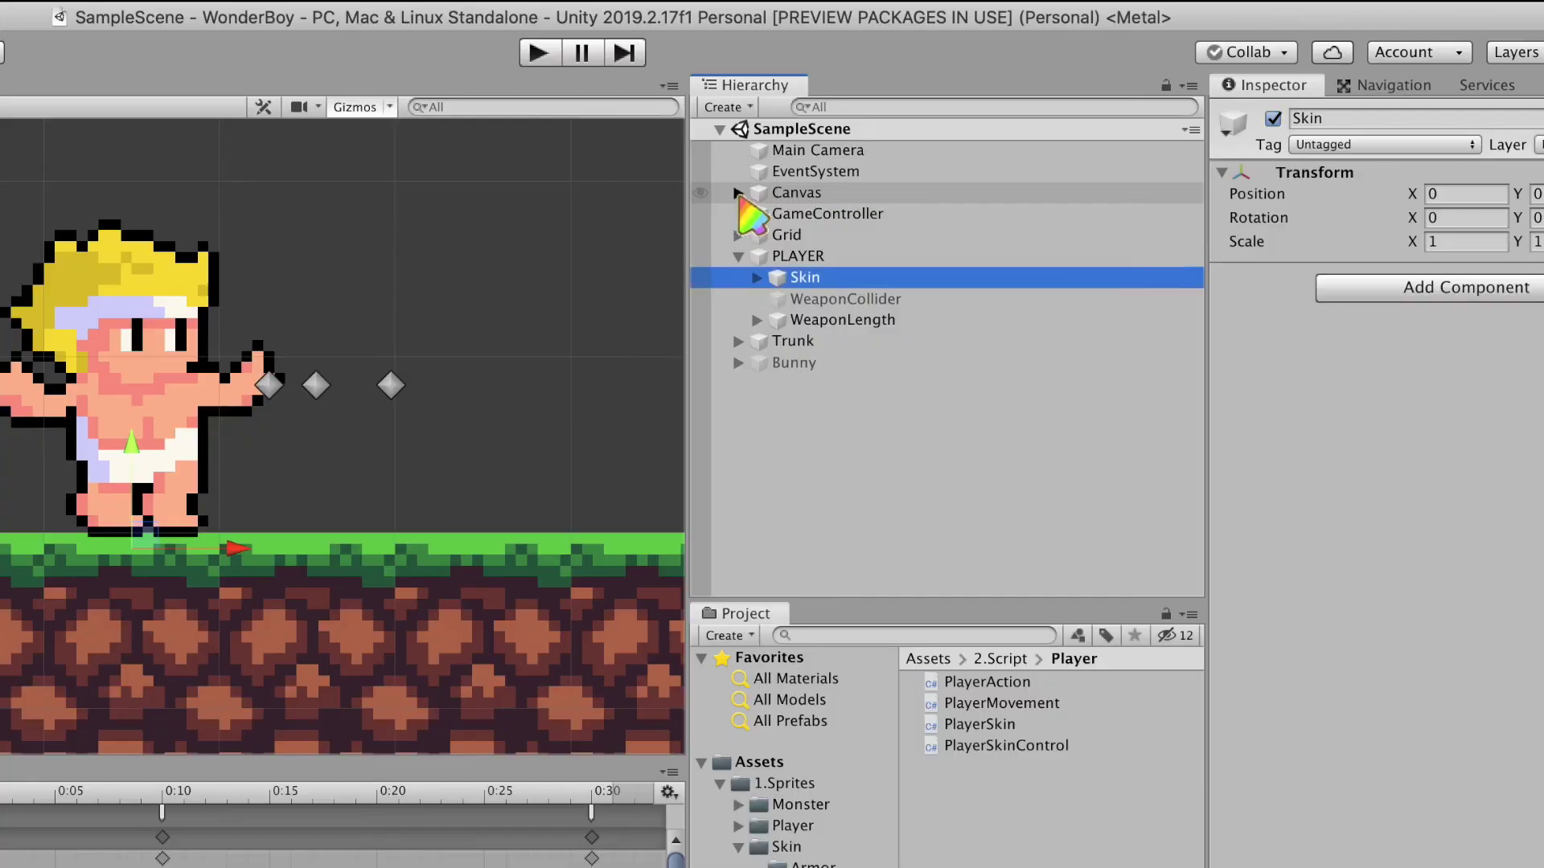
Step: In the running game, show the equipment panel and equip a sword on the player
left_click(900, 123)
left_click(824, 214)
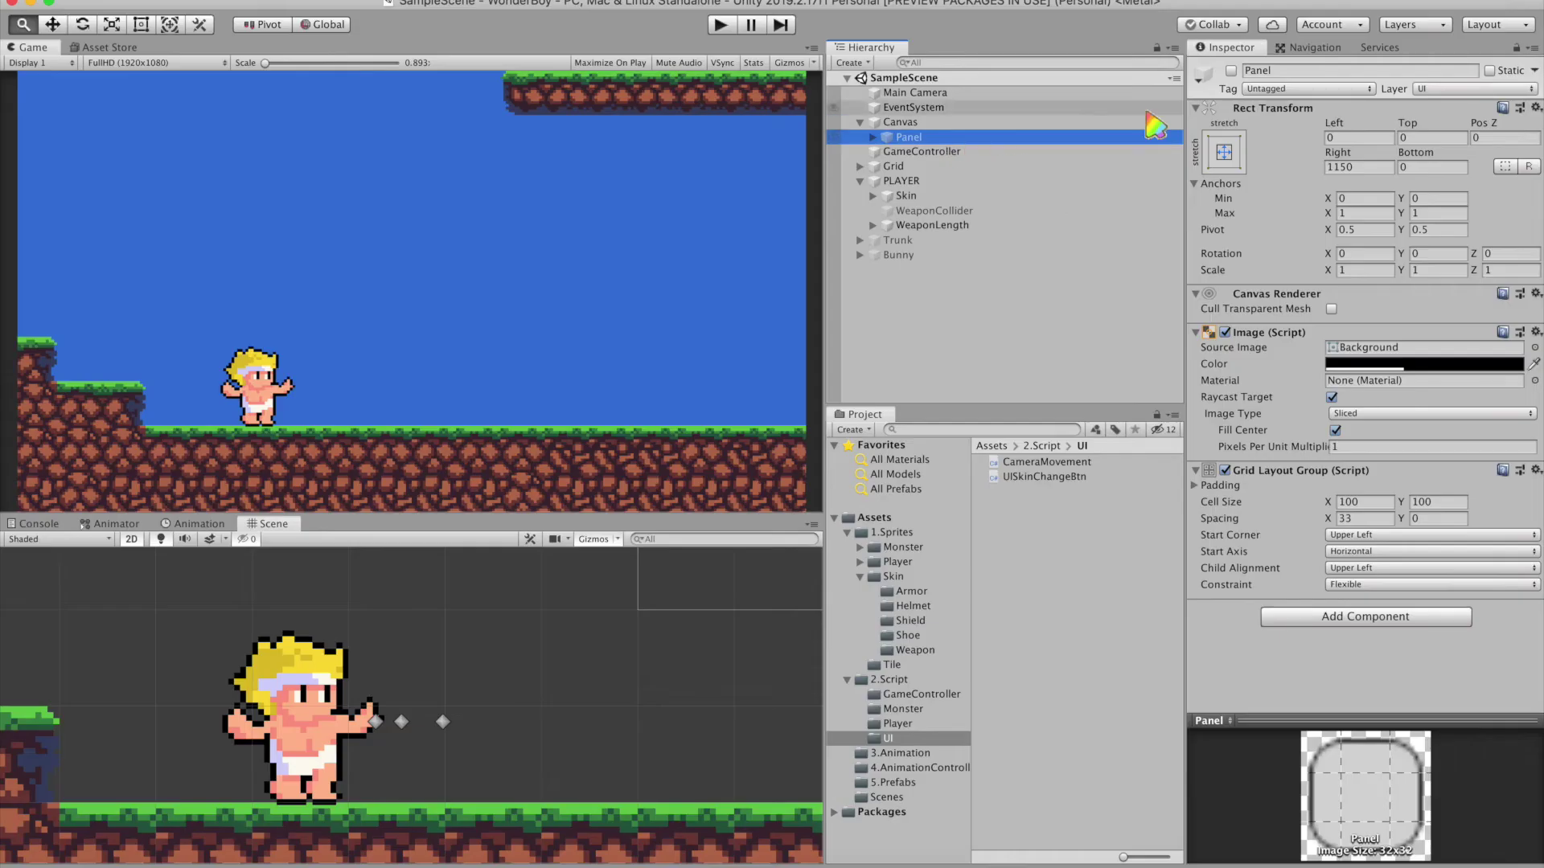
left_click(1231, 70)
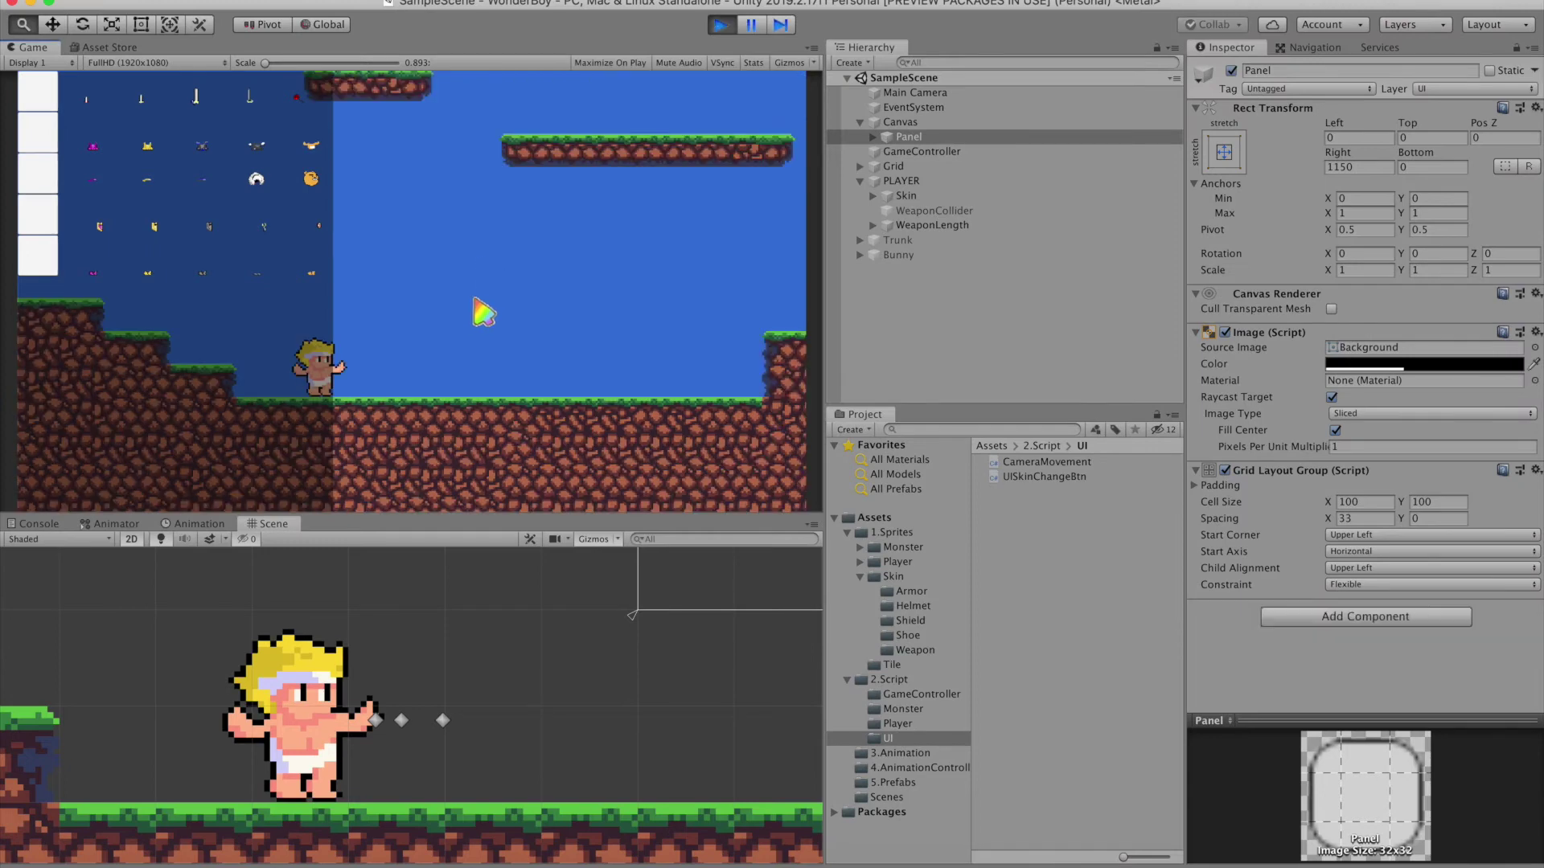
left_click(86, 98)
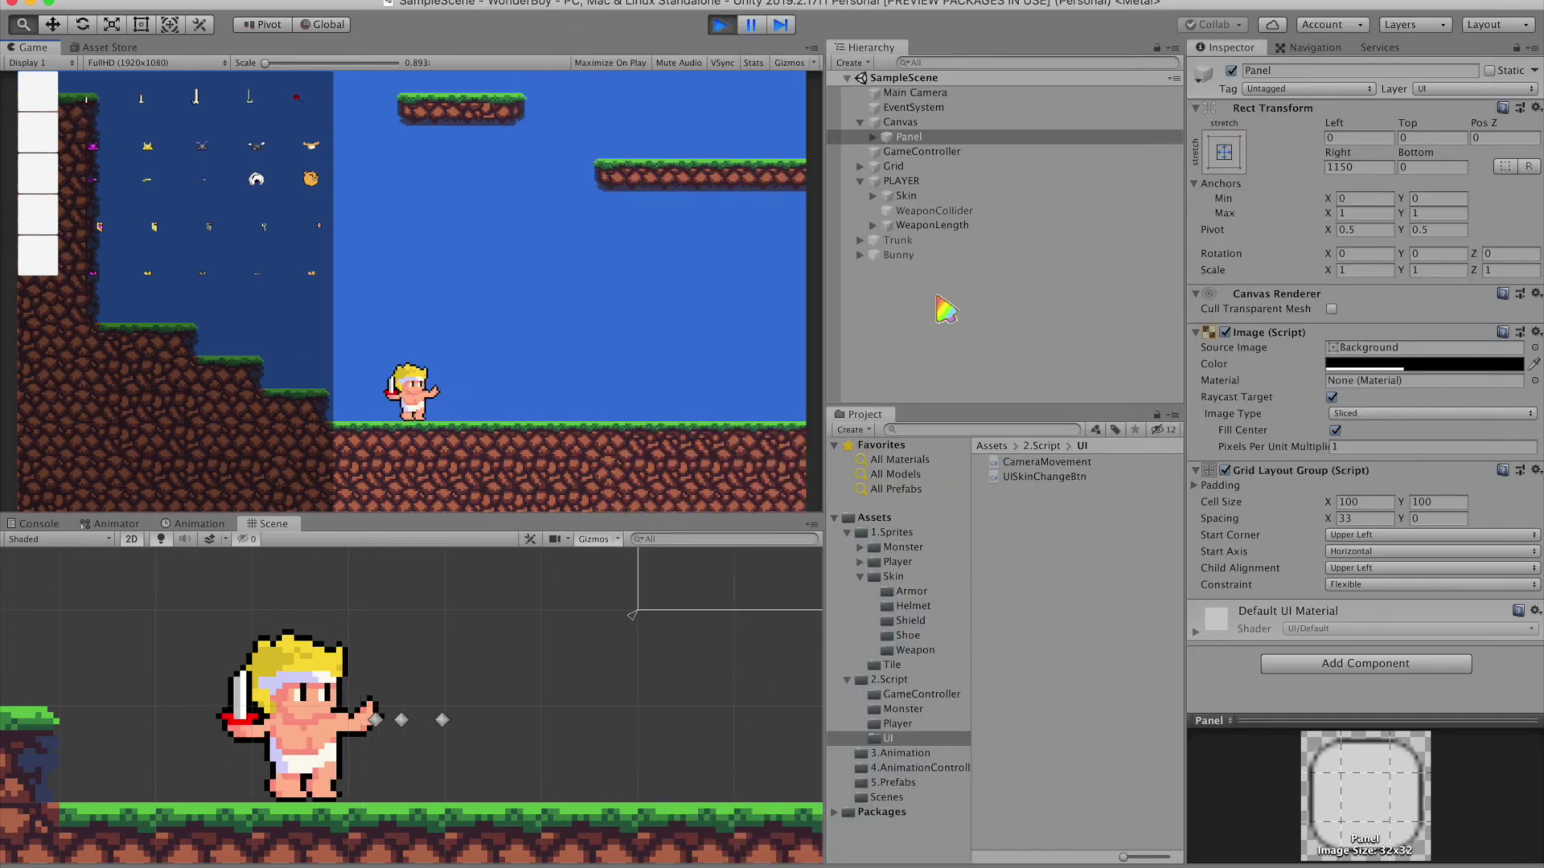
left_click(406, 752)
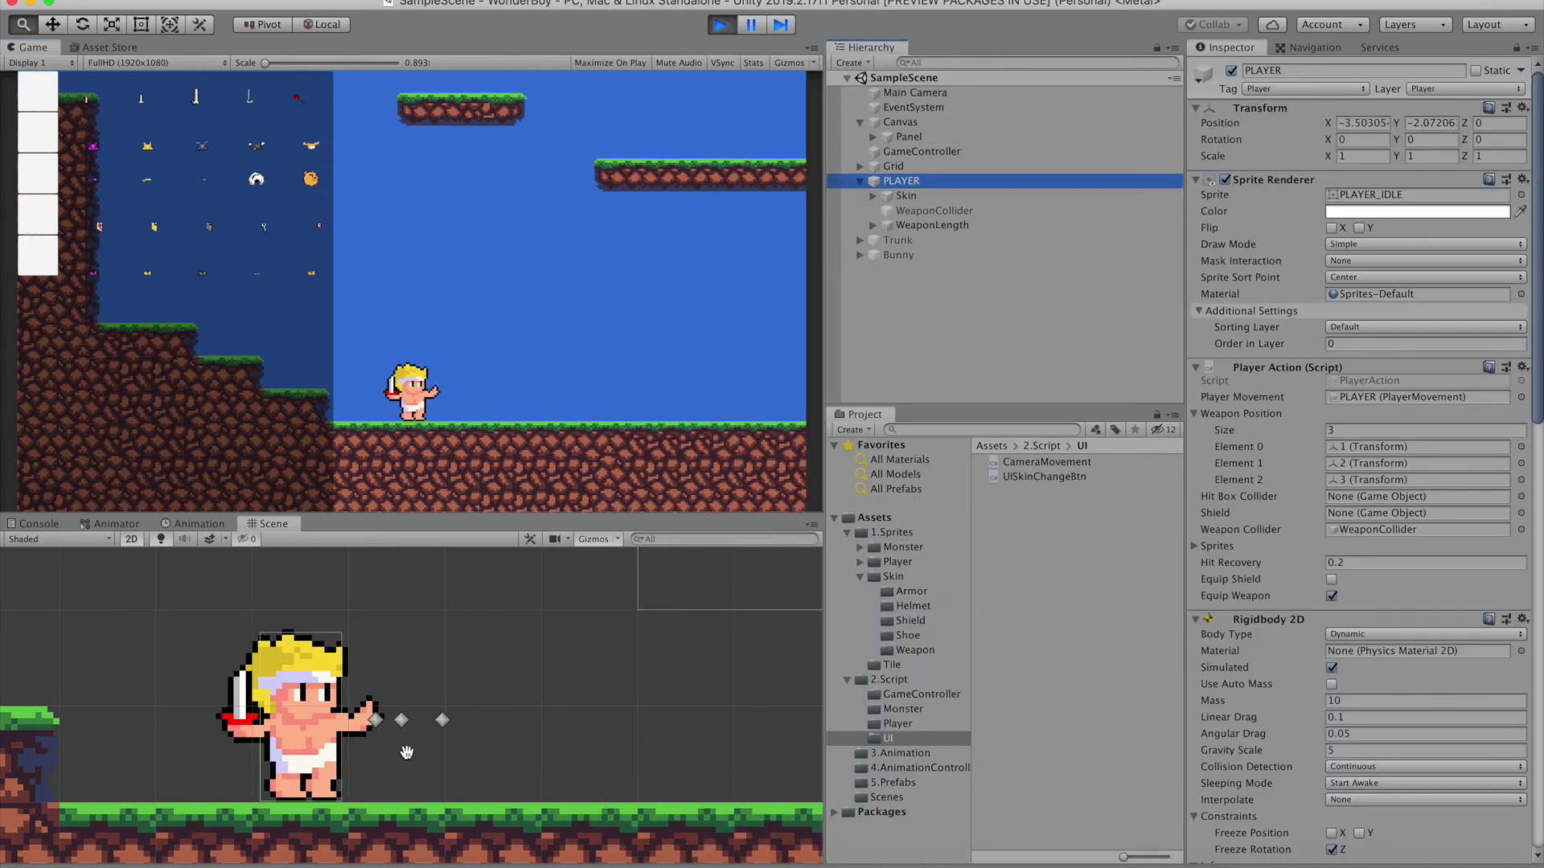
left_click(141, 100)
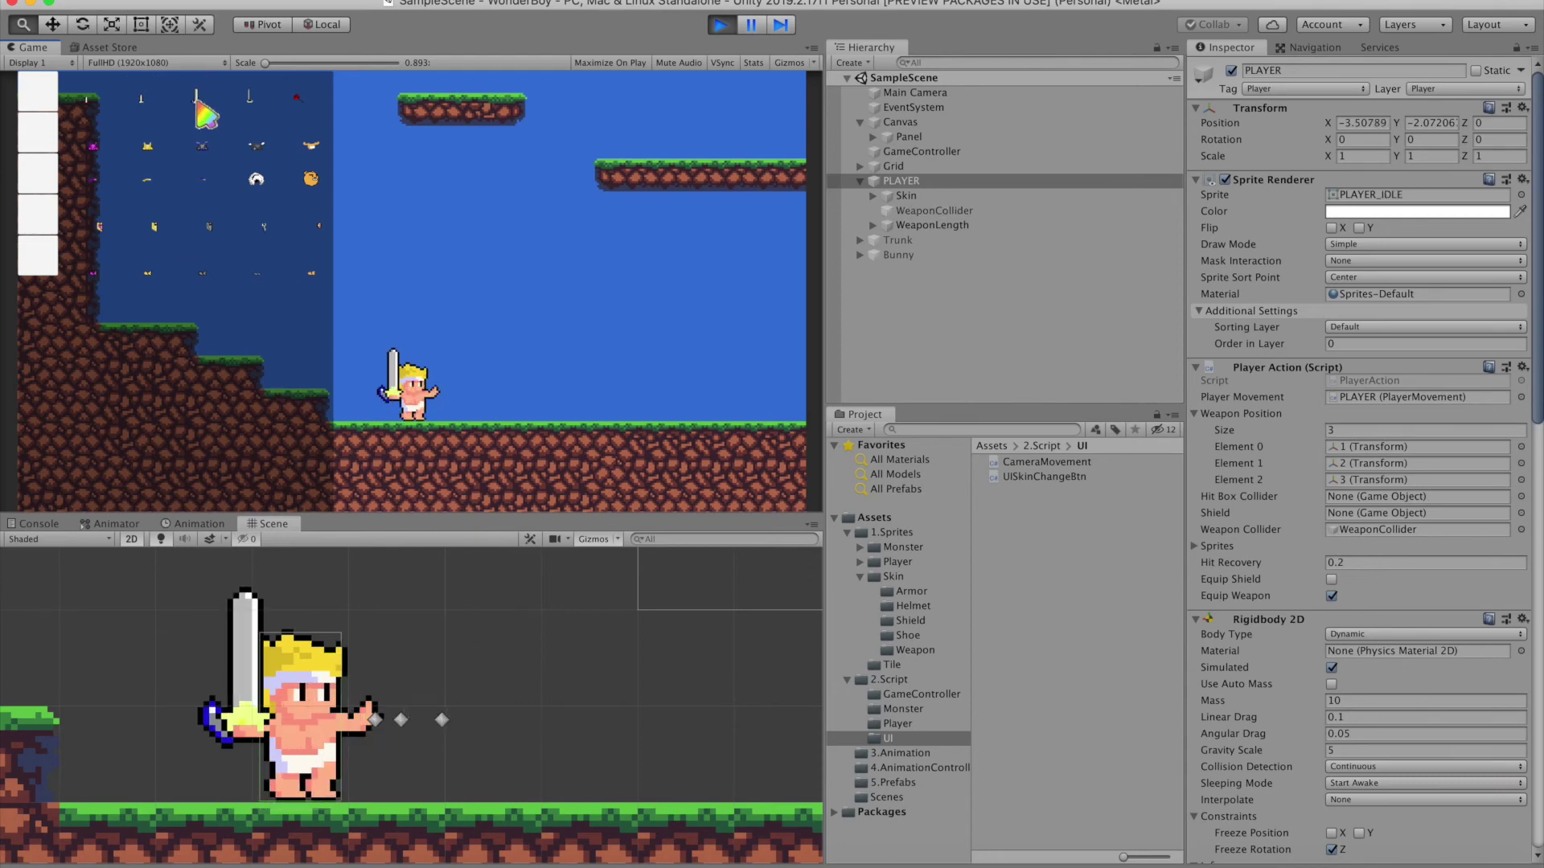
Step: Swing the sword twice with J, then stop the game and expand the WeaponLength points
key("j")
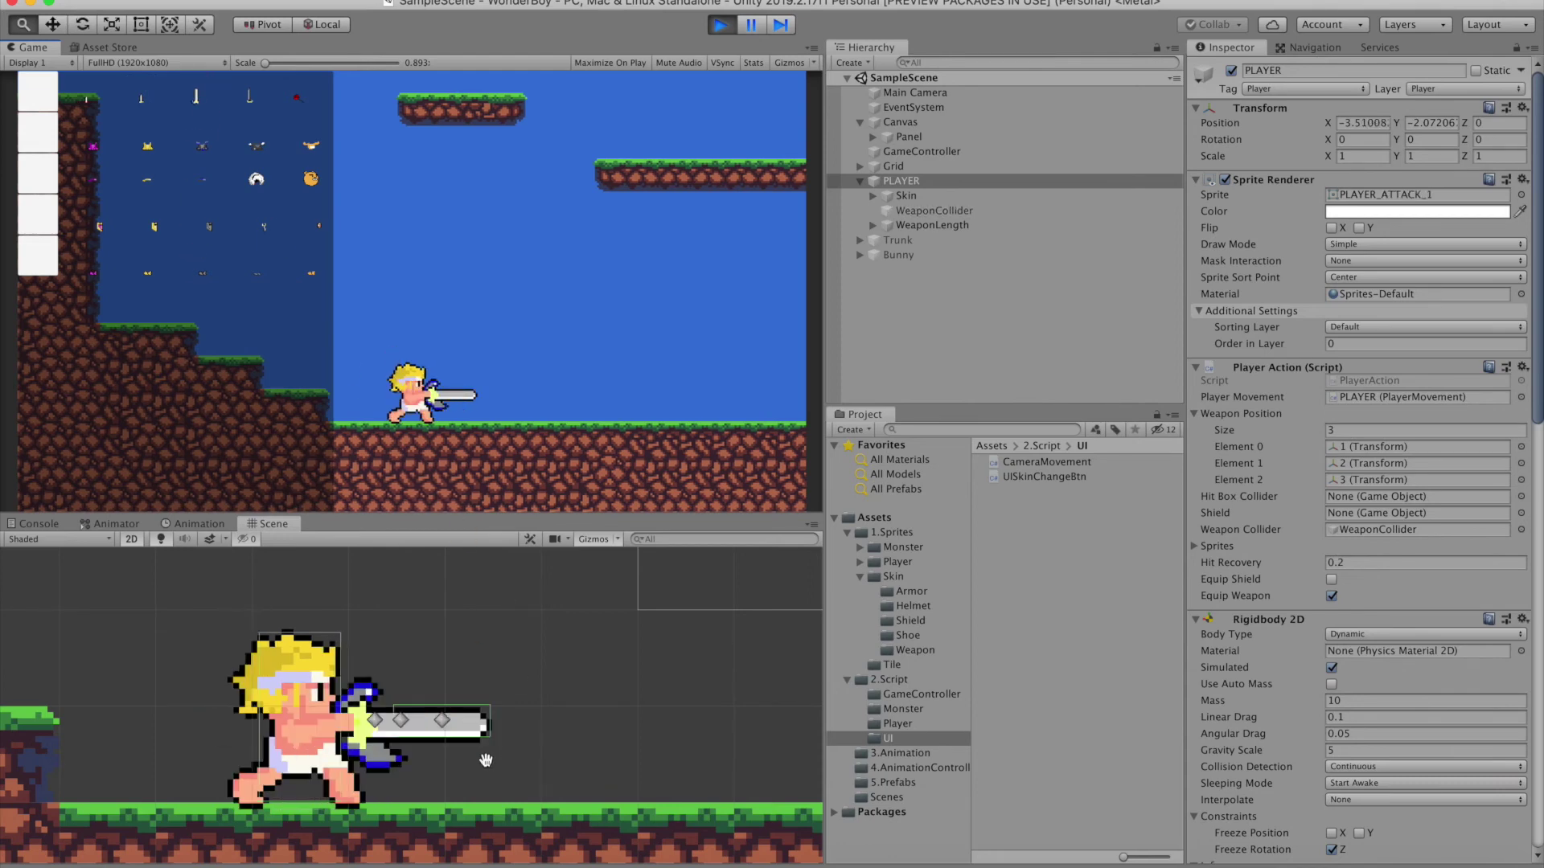
key("j")
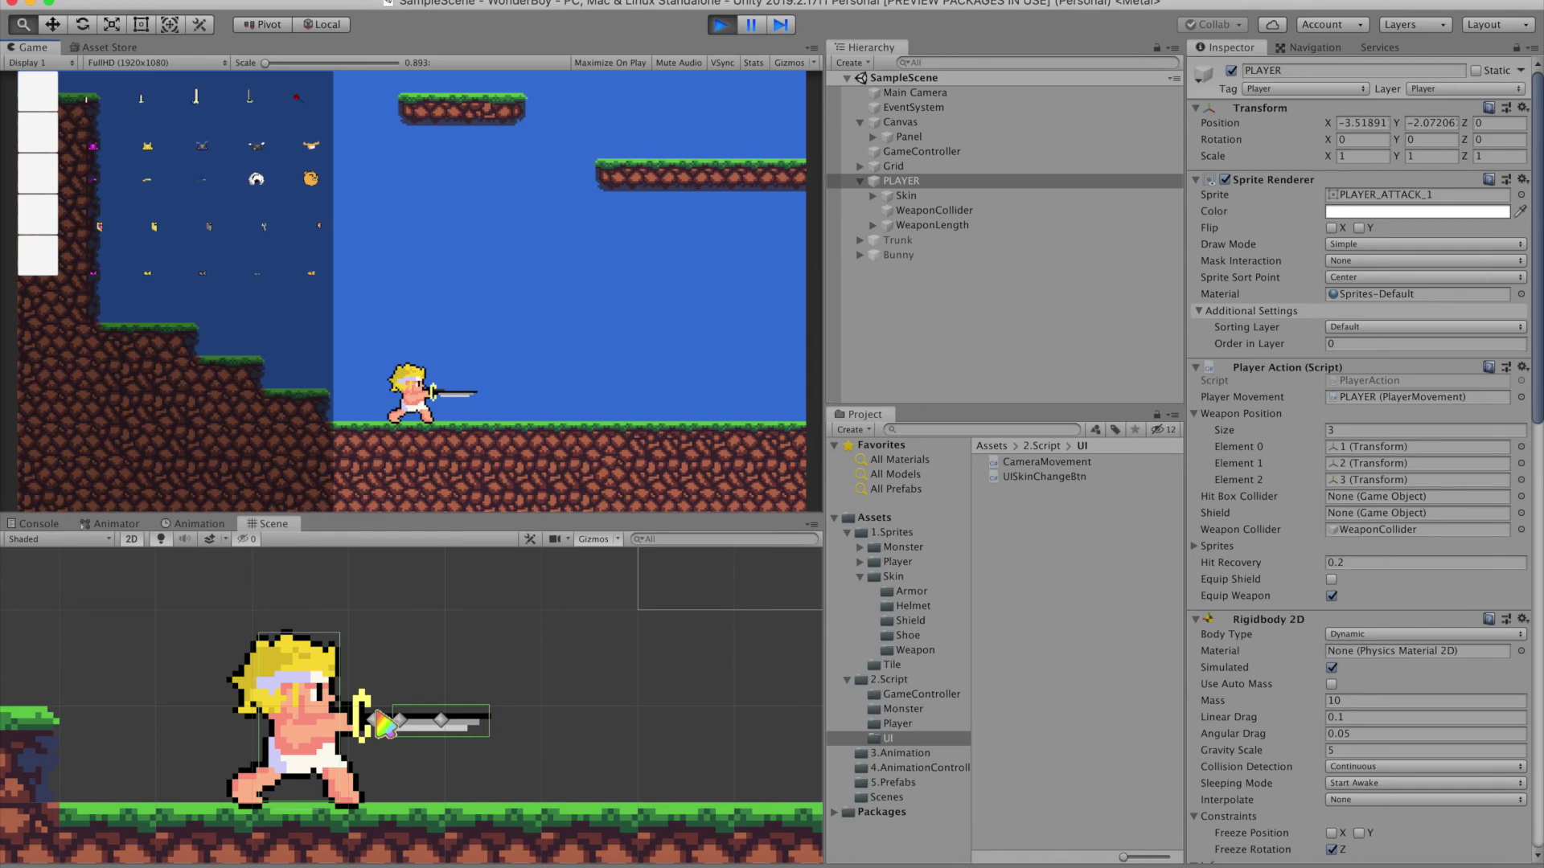
key("super+p")
left_click(933, 225)
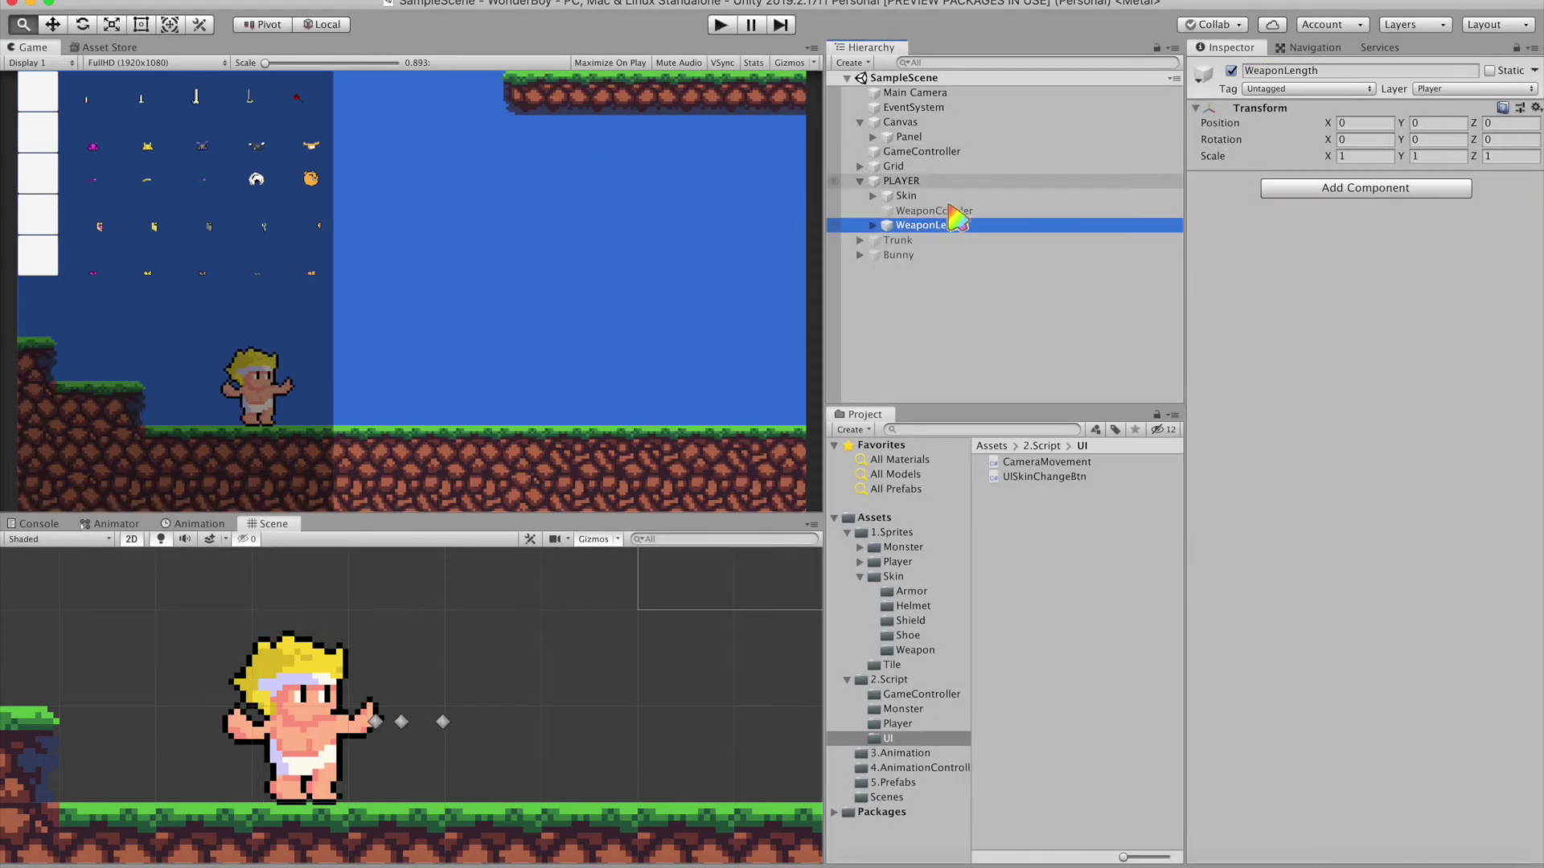
Step: Reset WeaponCollider's position and widen its Box Collider 2D to 1.69
left_click(933, 210)
left_click(1365, 122)
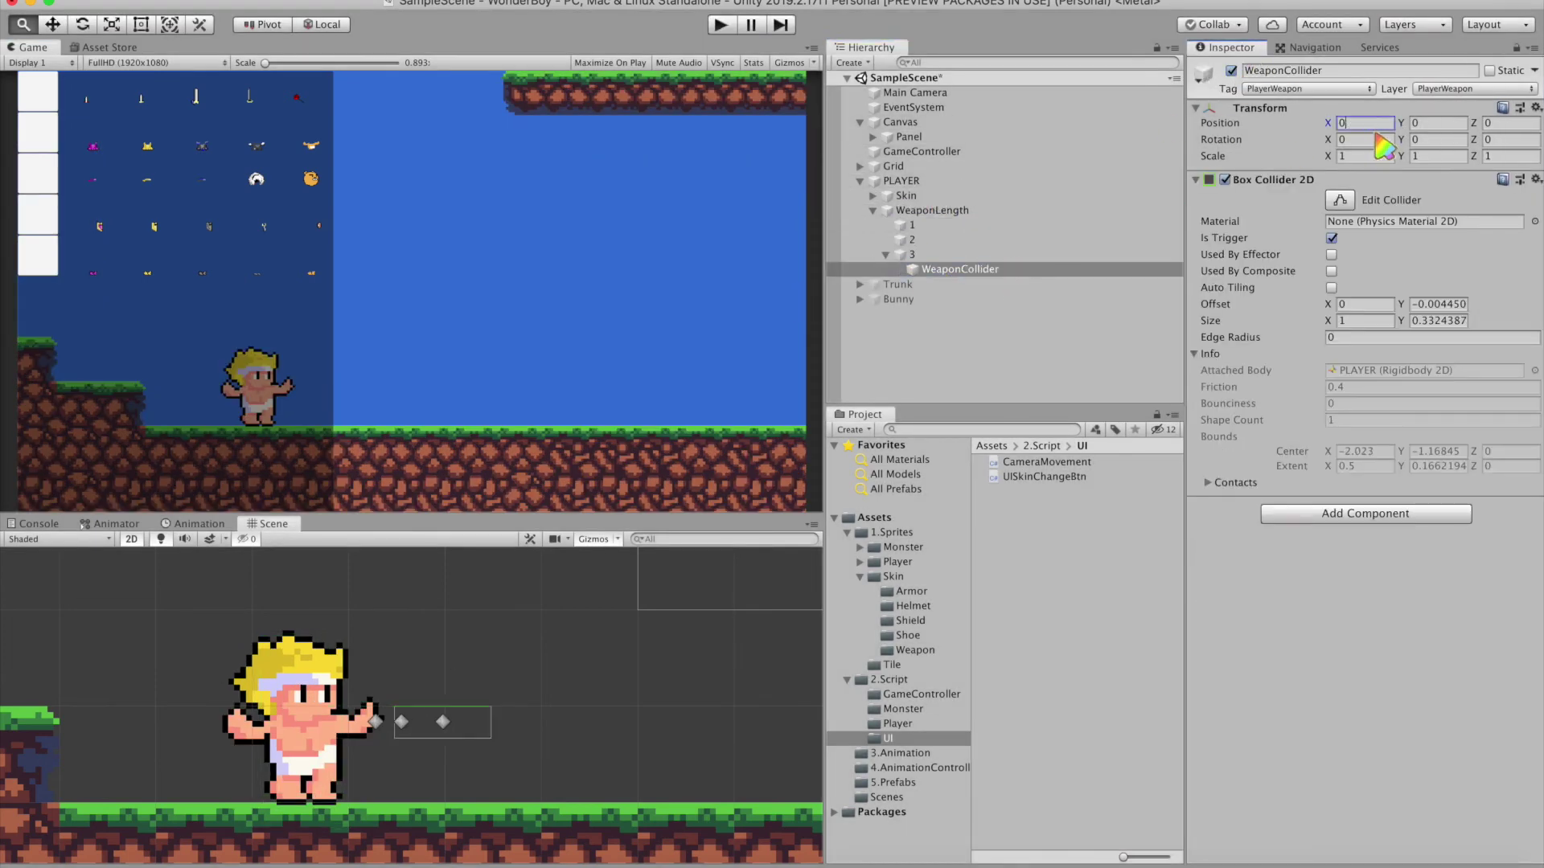
left_click_drag(1328, 320, 1349, 320)
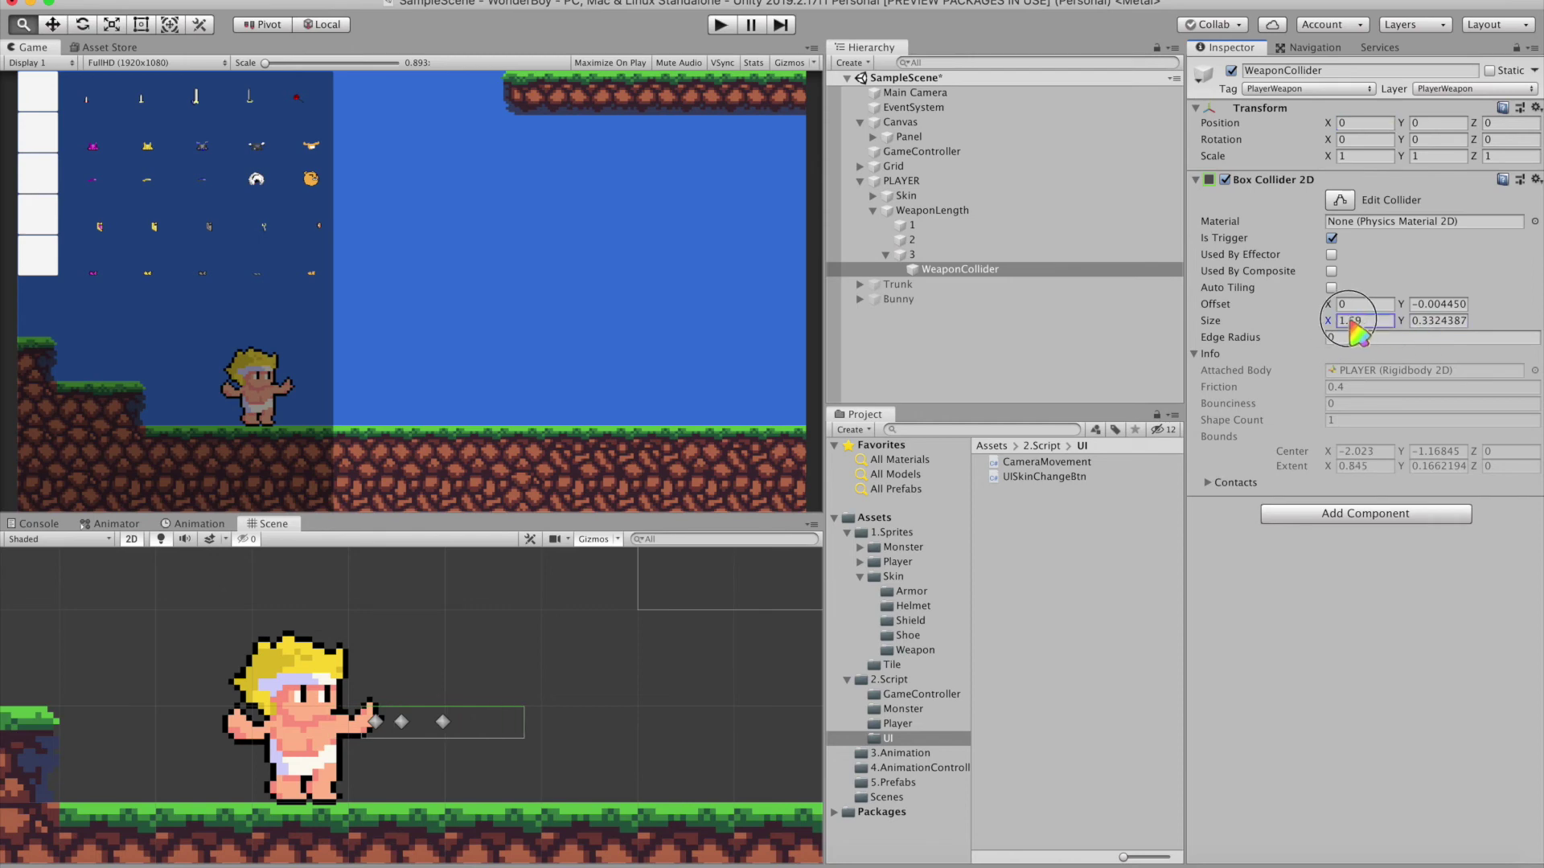
Step: Place the weapon3_Attack_1 sprite under PLAYER at position 0 as a reference
left_click(900, 267)
left_click(902, 181)
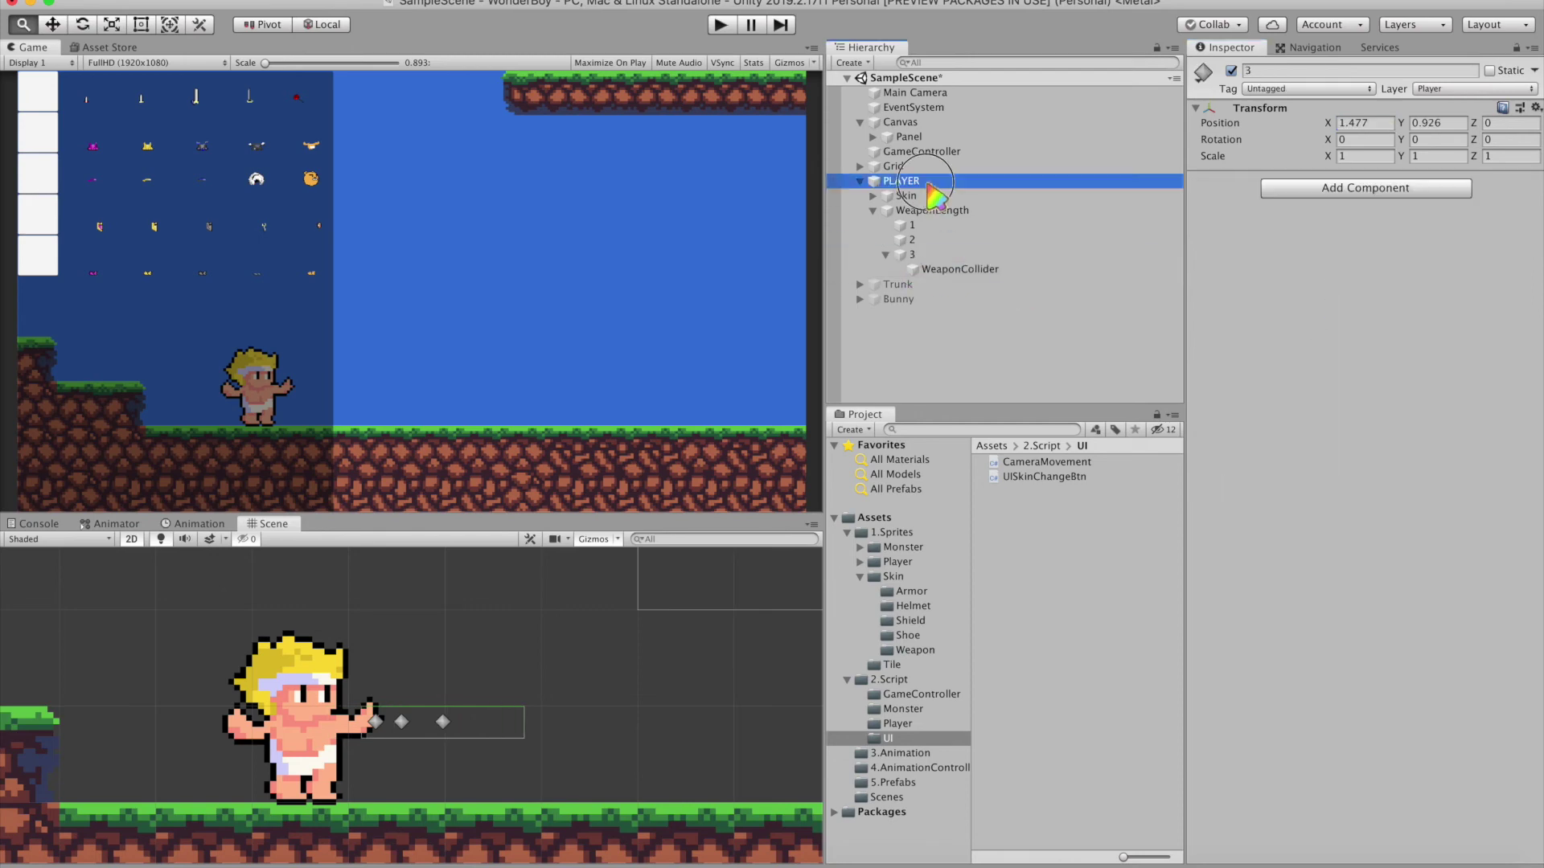
left_click(917, 649)
left_click(1062, 727)
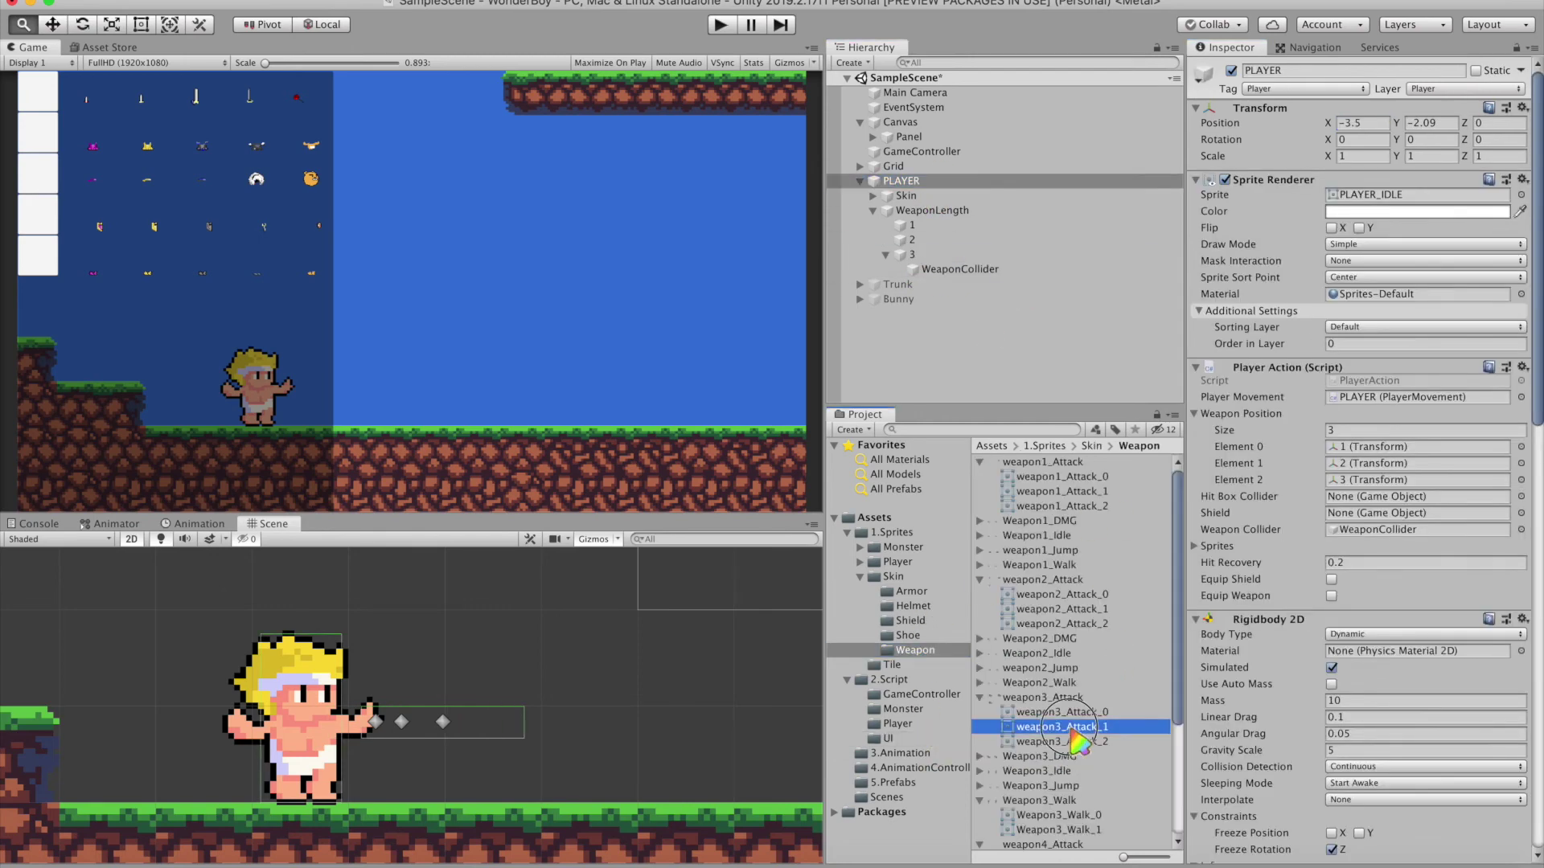
left_click_drag(1069, 730, 900, 184)
left_click(1367, 123)
type("0")
key("Tab")
type("0")
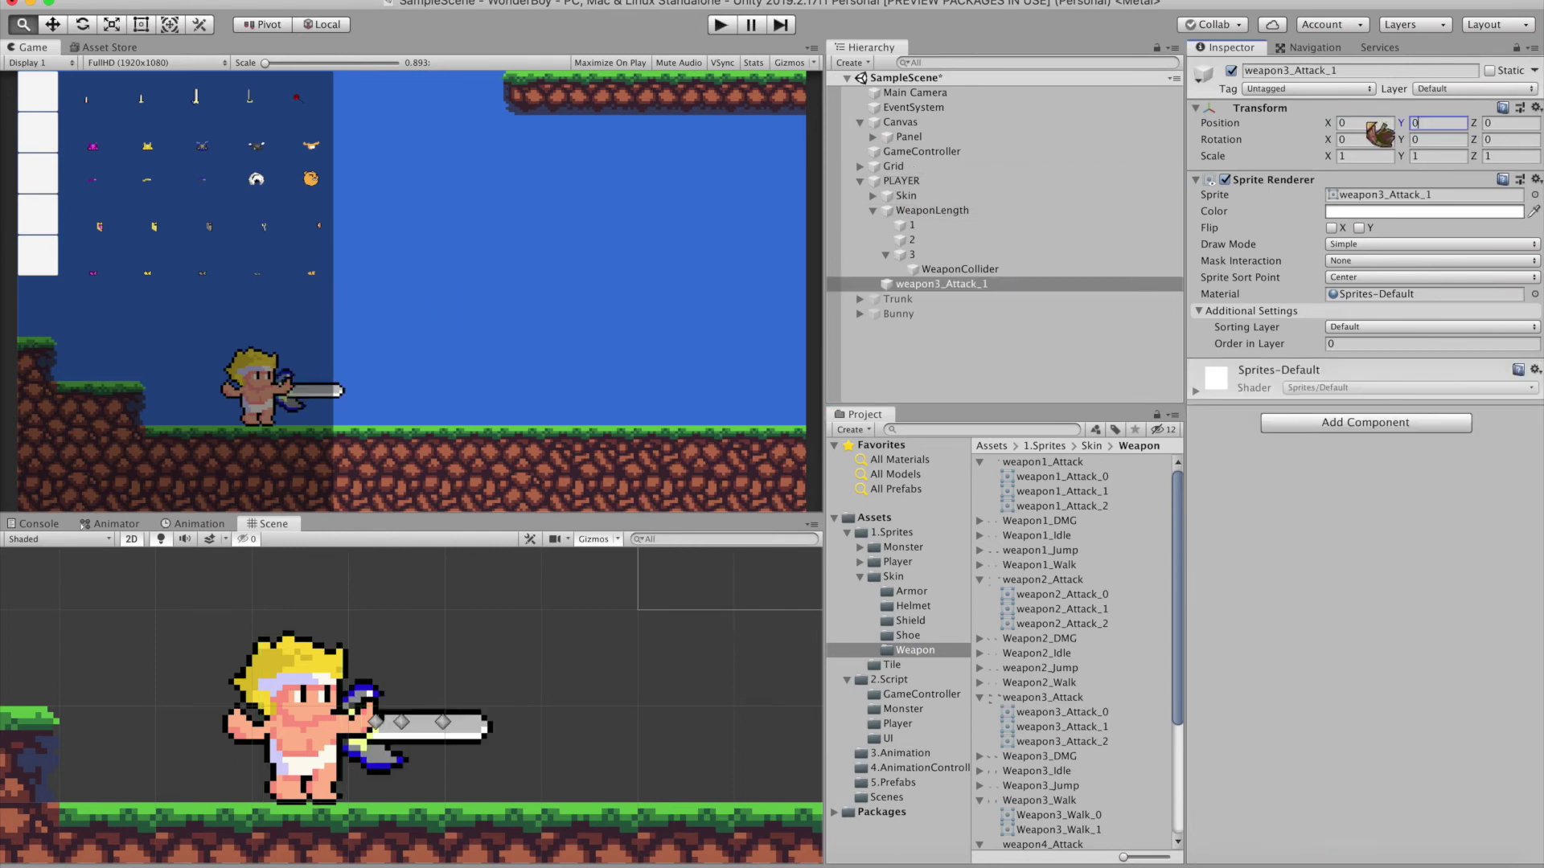
Step: Move point 3 left to the third sword's tip
left_click(965, 270)
left_click(941, 254)
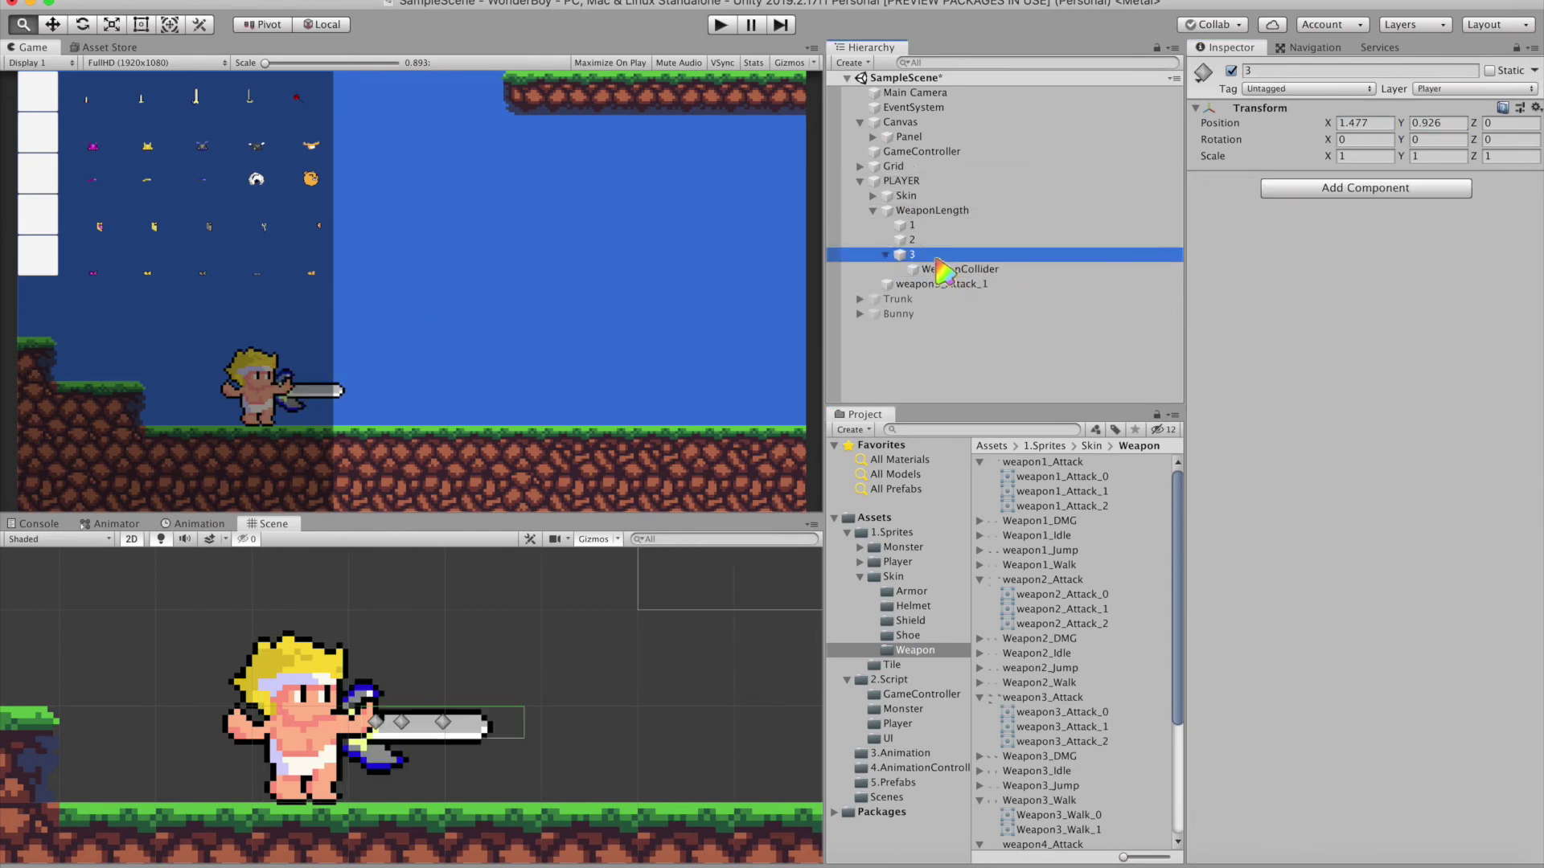
key("w")
left_click_drag(521, 732, 483, 727)
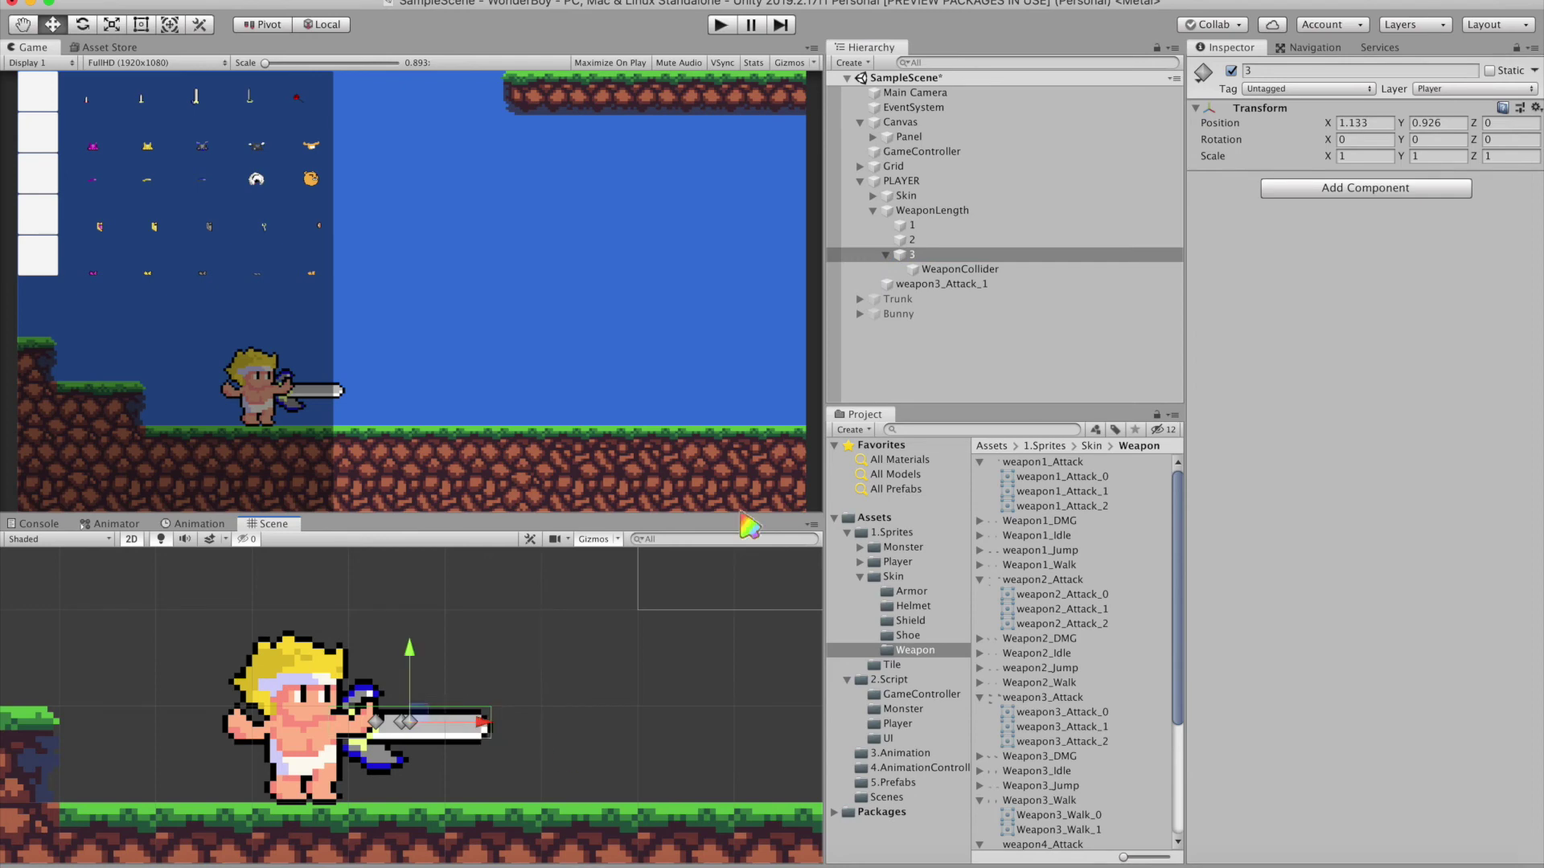
Step: Check the collider under points 2 and 1 against the weapon2_Attack_1 sprite, then delete it
left_click_drag(960, 268, 912, 240)
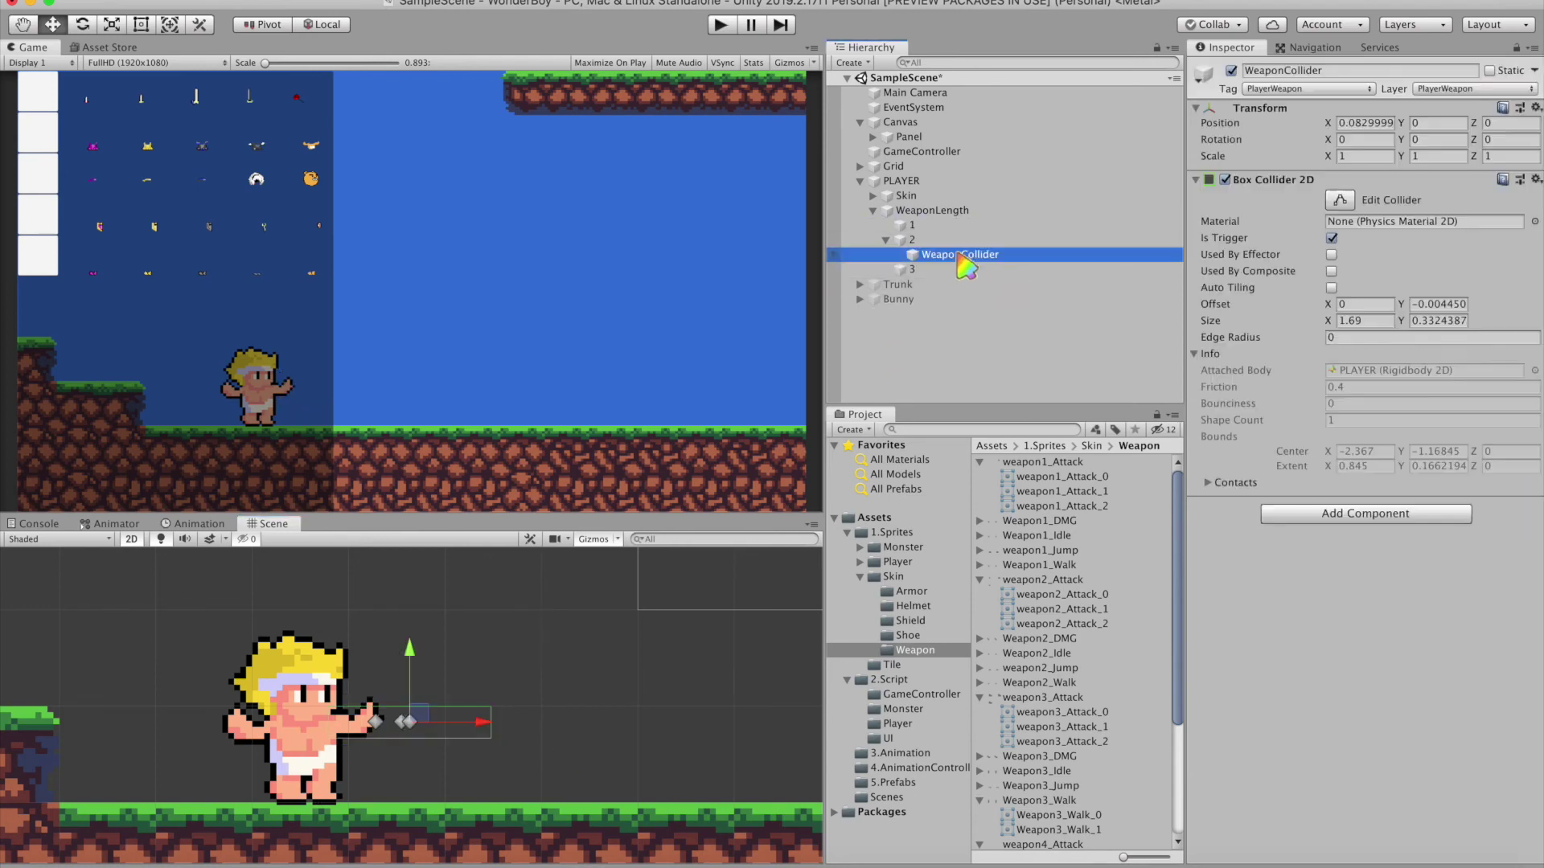
left_click_drag(1061, 609, 901, 181)
left_click(960, 254)
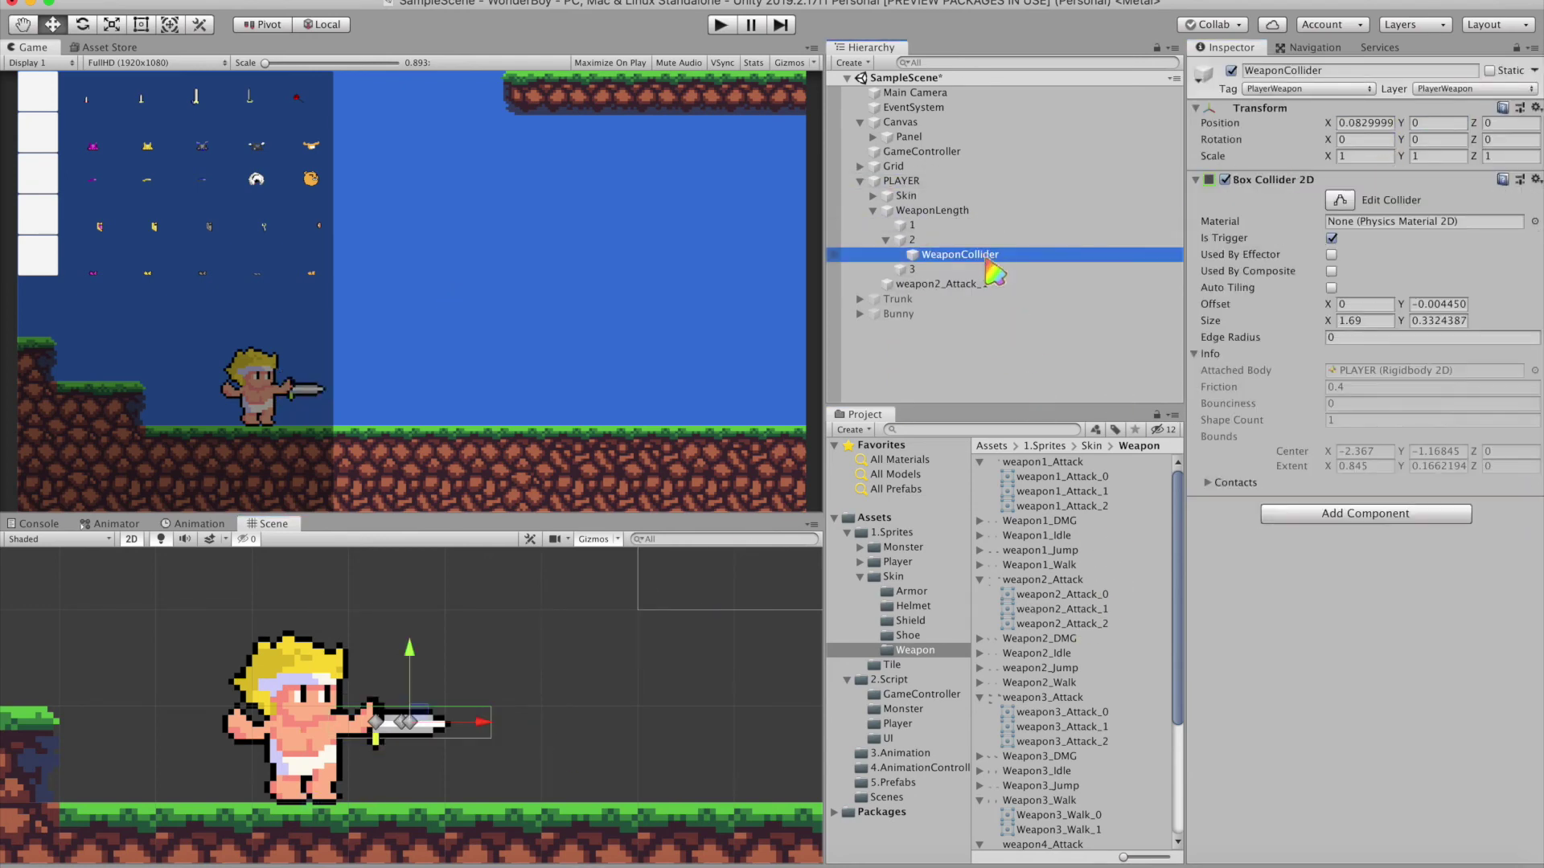
left_click(912, 239)
left_click(481, 733)
left_click_drag(960, 254, 912, 225)
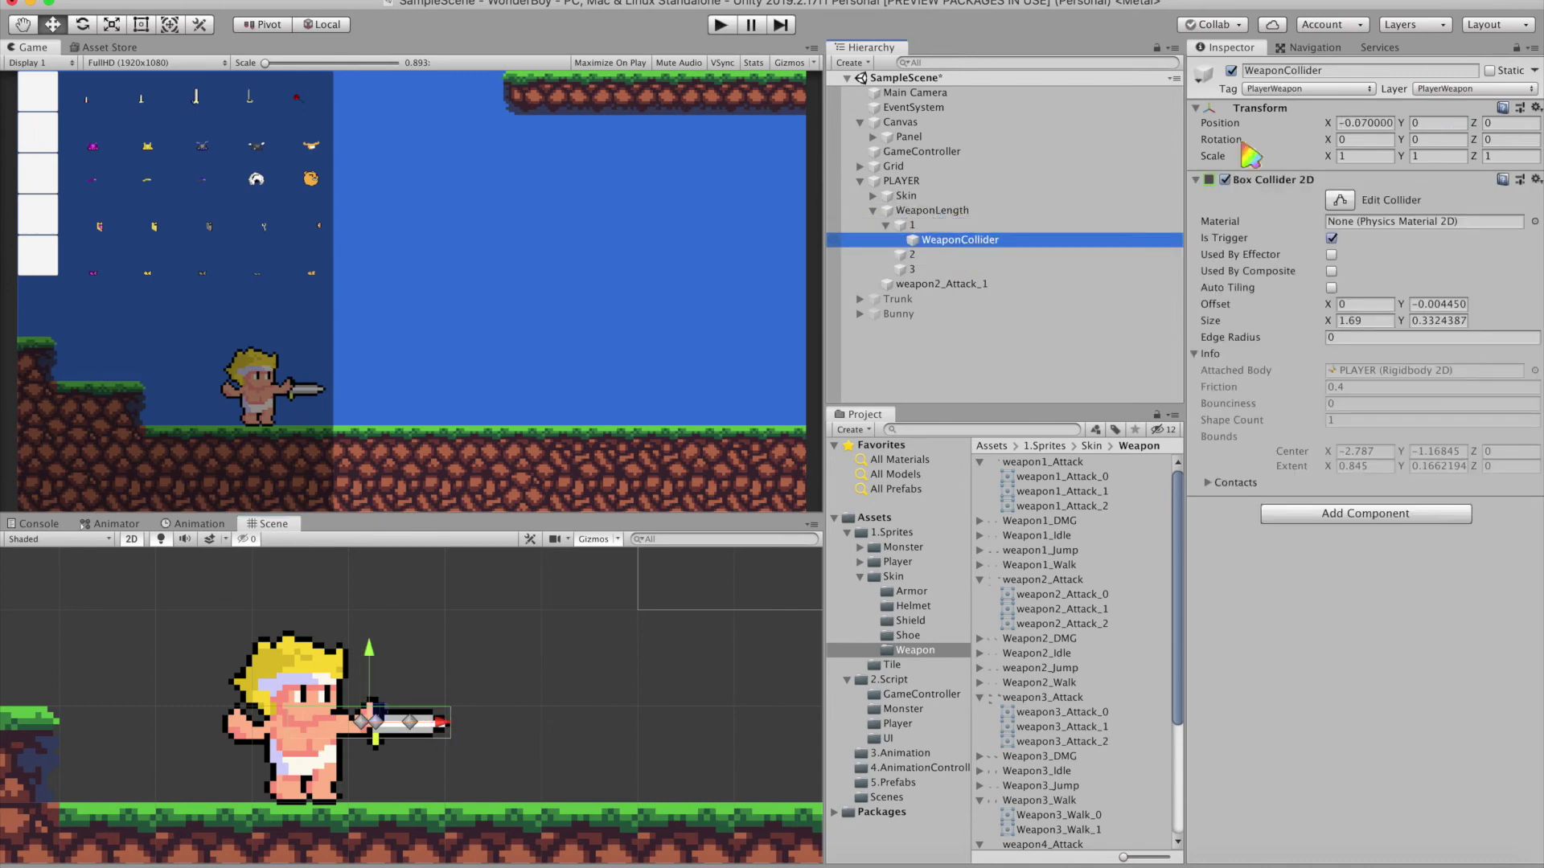
left_click(940, 284)
key("super+BackSpace")
Step: Compare with weapon1_Attack_1, move WeaponCollider directly under WeaponLength, and disable it
left_click_drag(1061, 492, 906, 207)
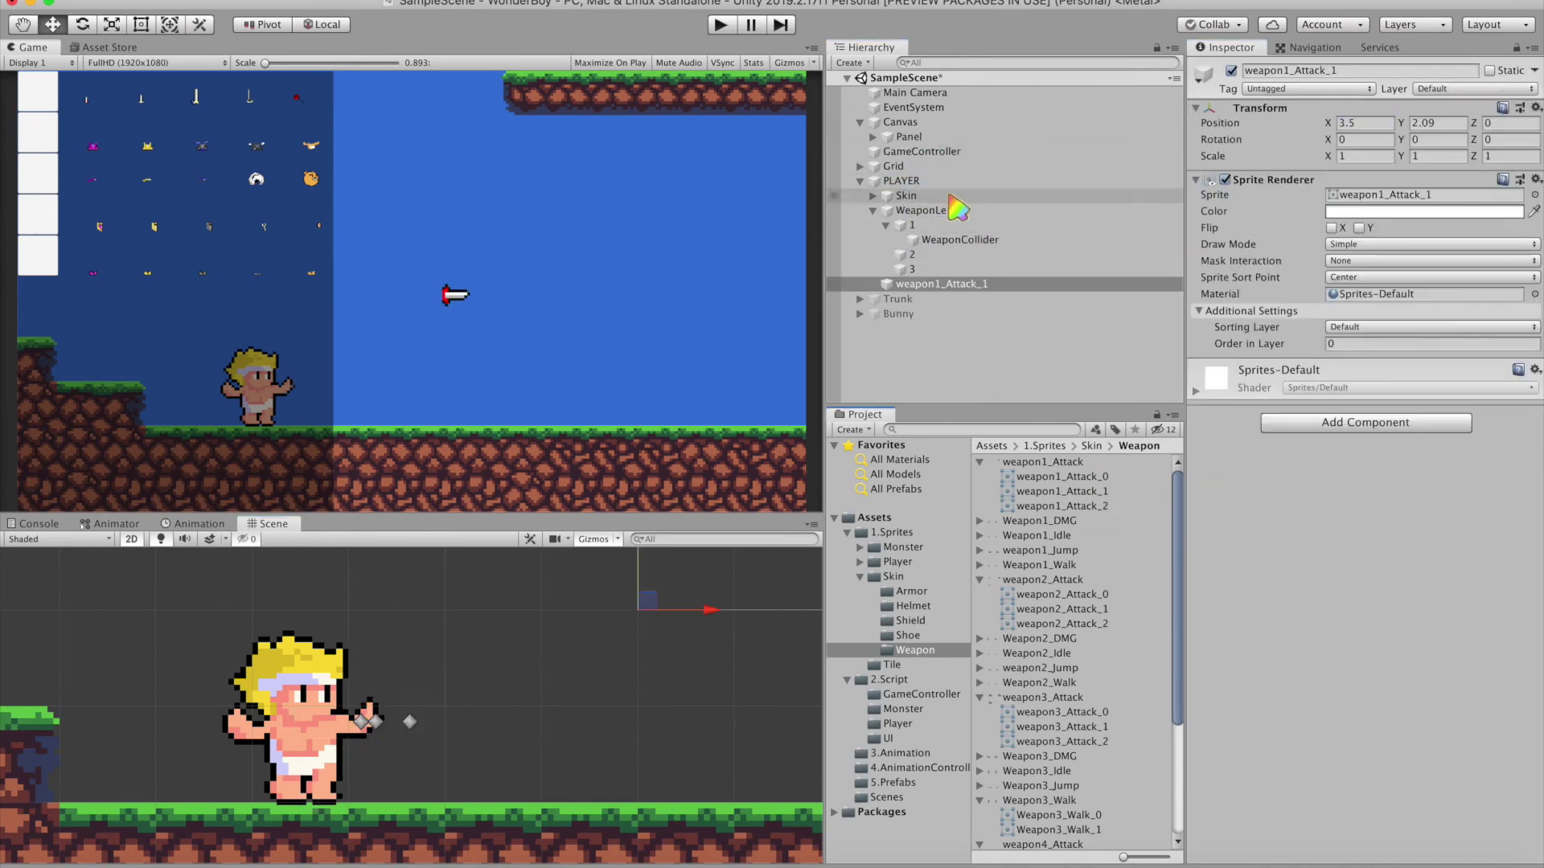
left_click(912, 226)
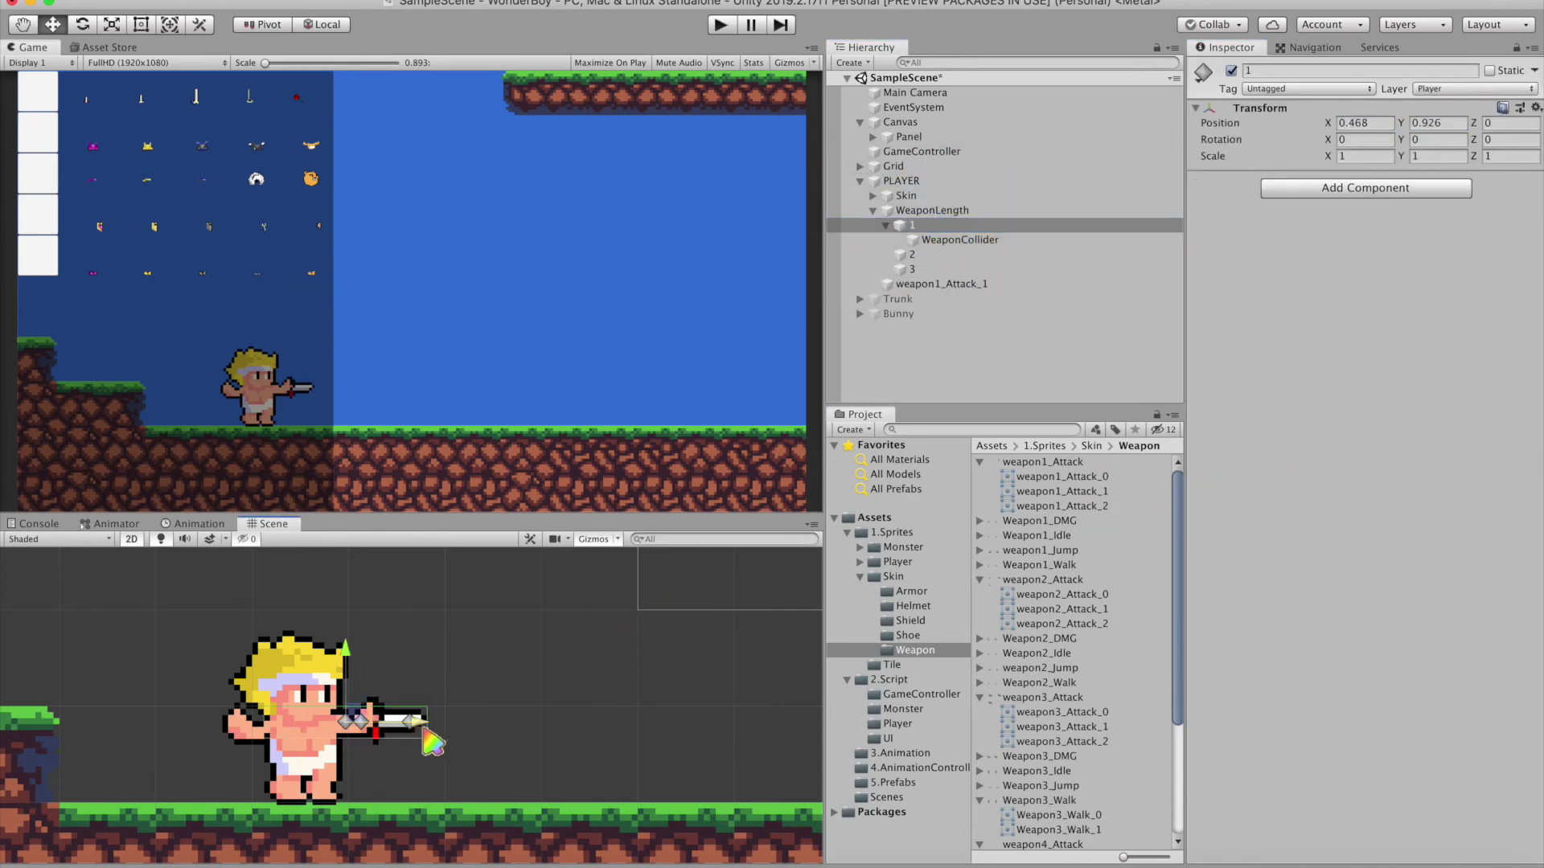
left_click_drag(960, 240, 925, 219)
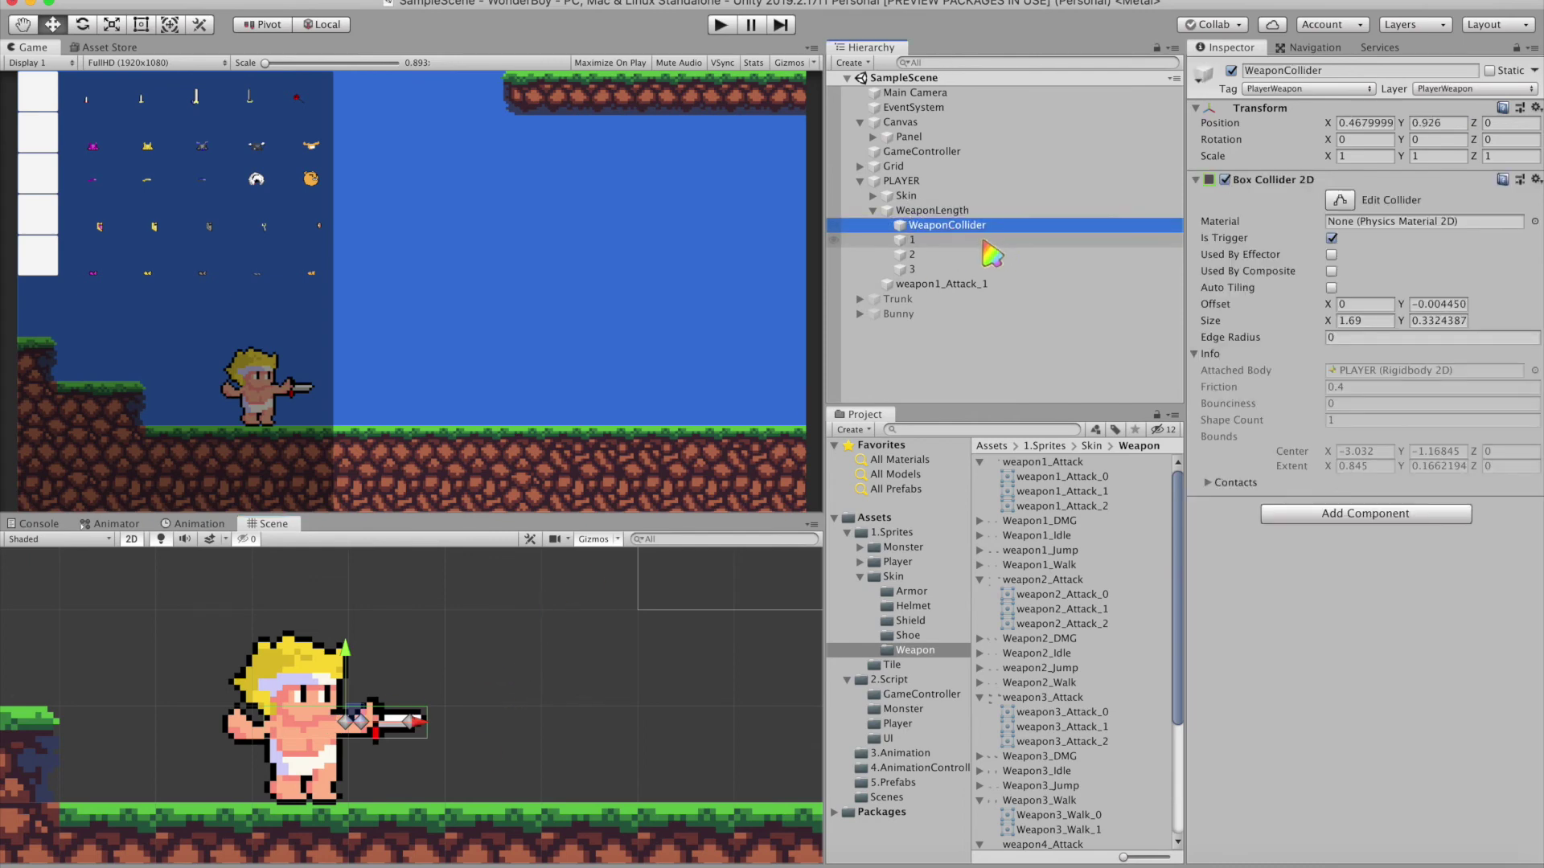
left_click(965, 283)
key("super+BackSpace")
left_click(997, 225)
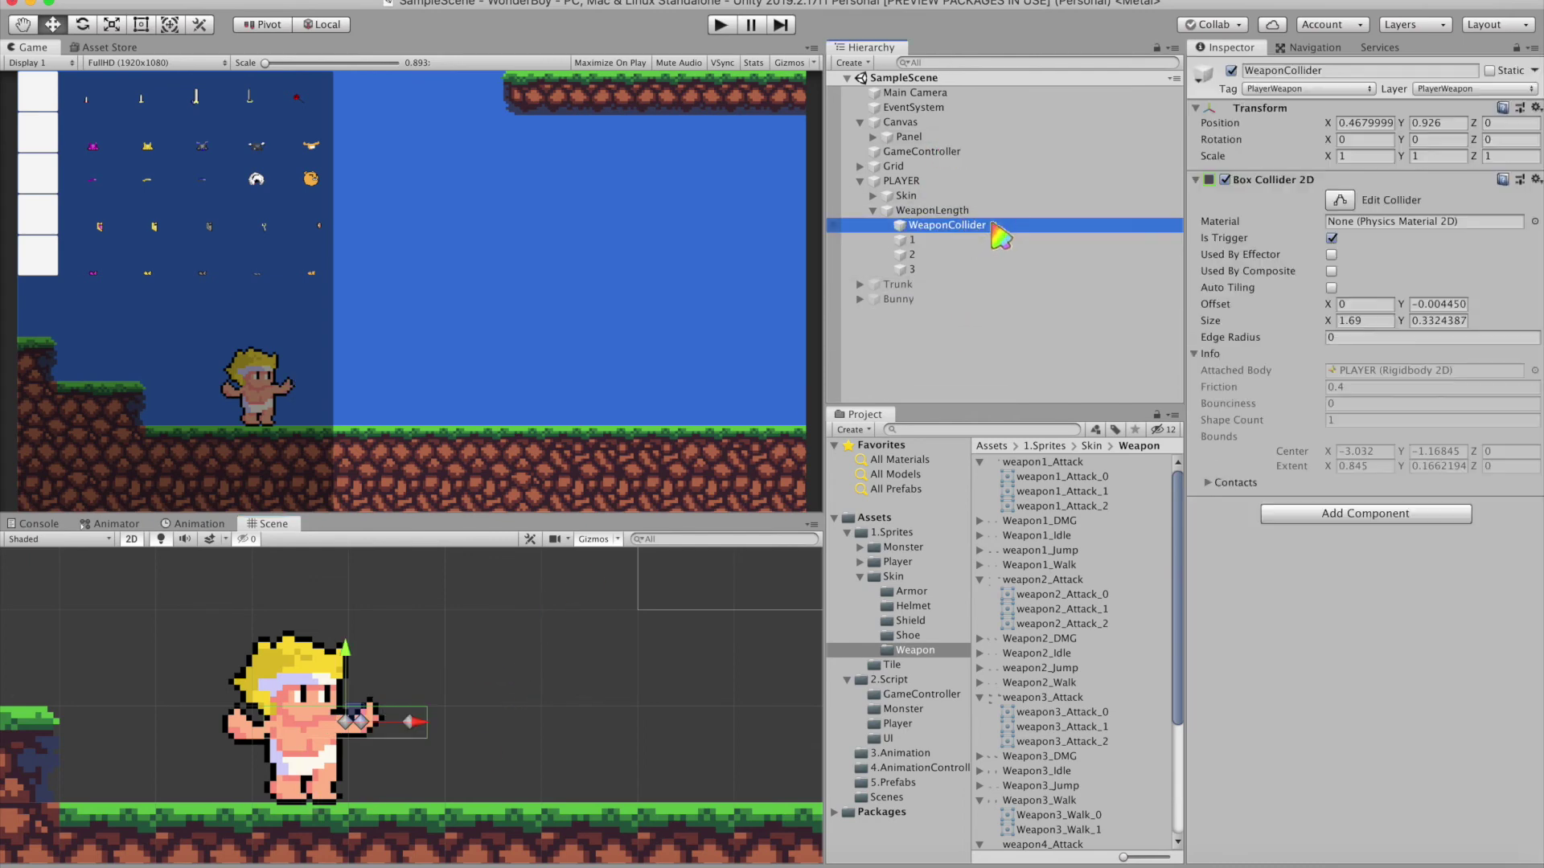
left_click(1231, 70)
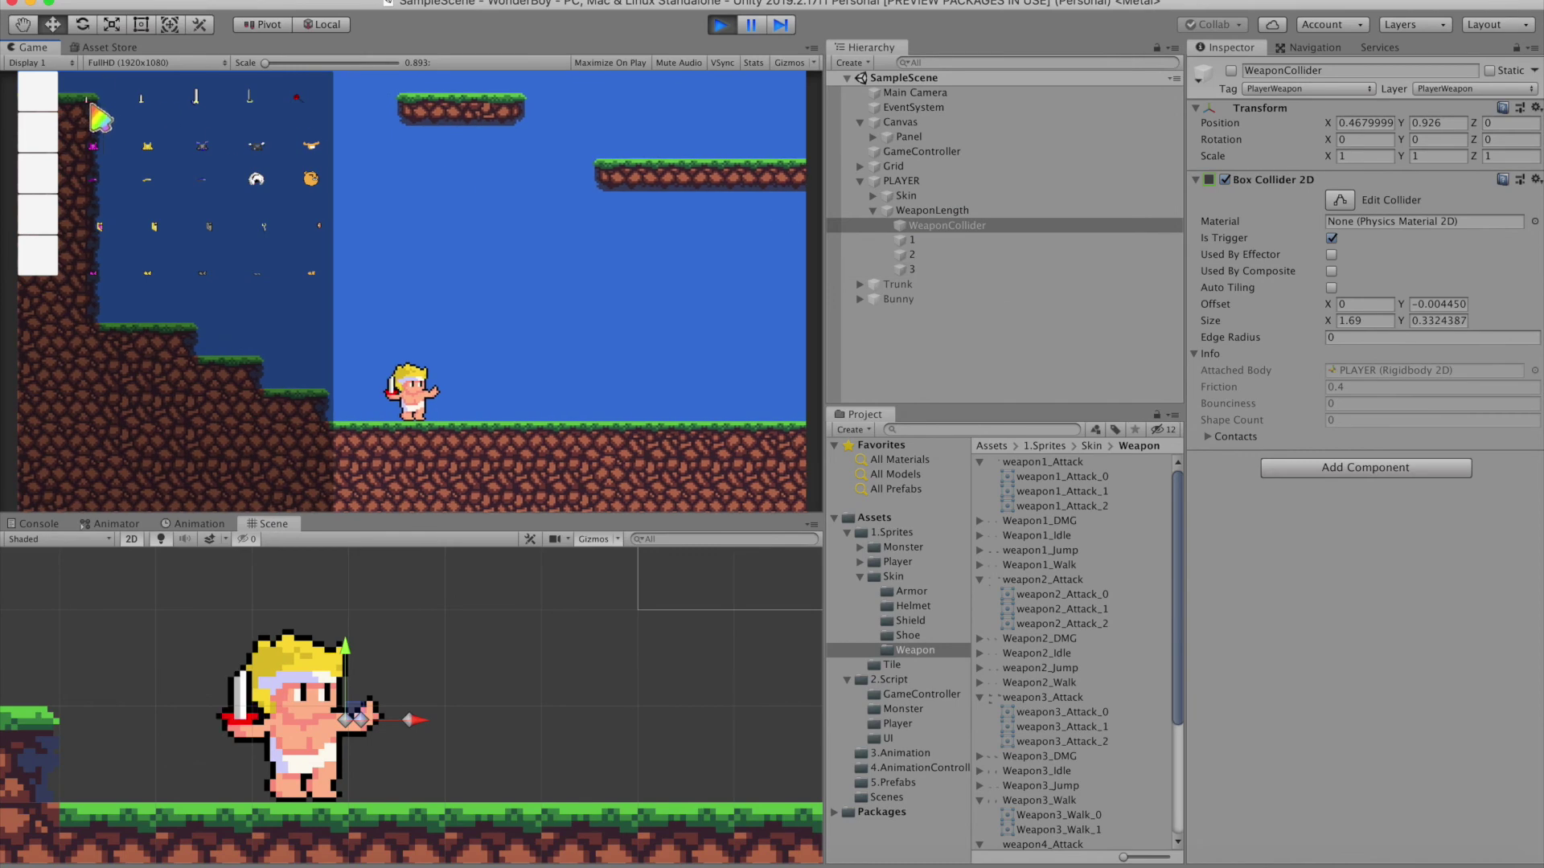
Step: Play the game, watch PLAYER's values during the attack, and stop with Ctrl+P
left_click(532, 455)
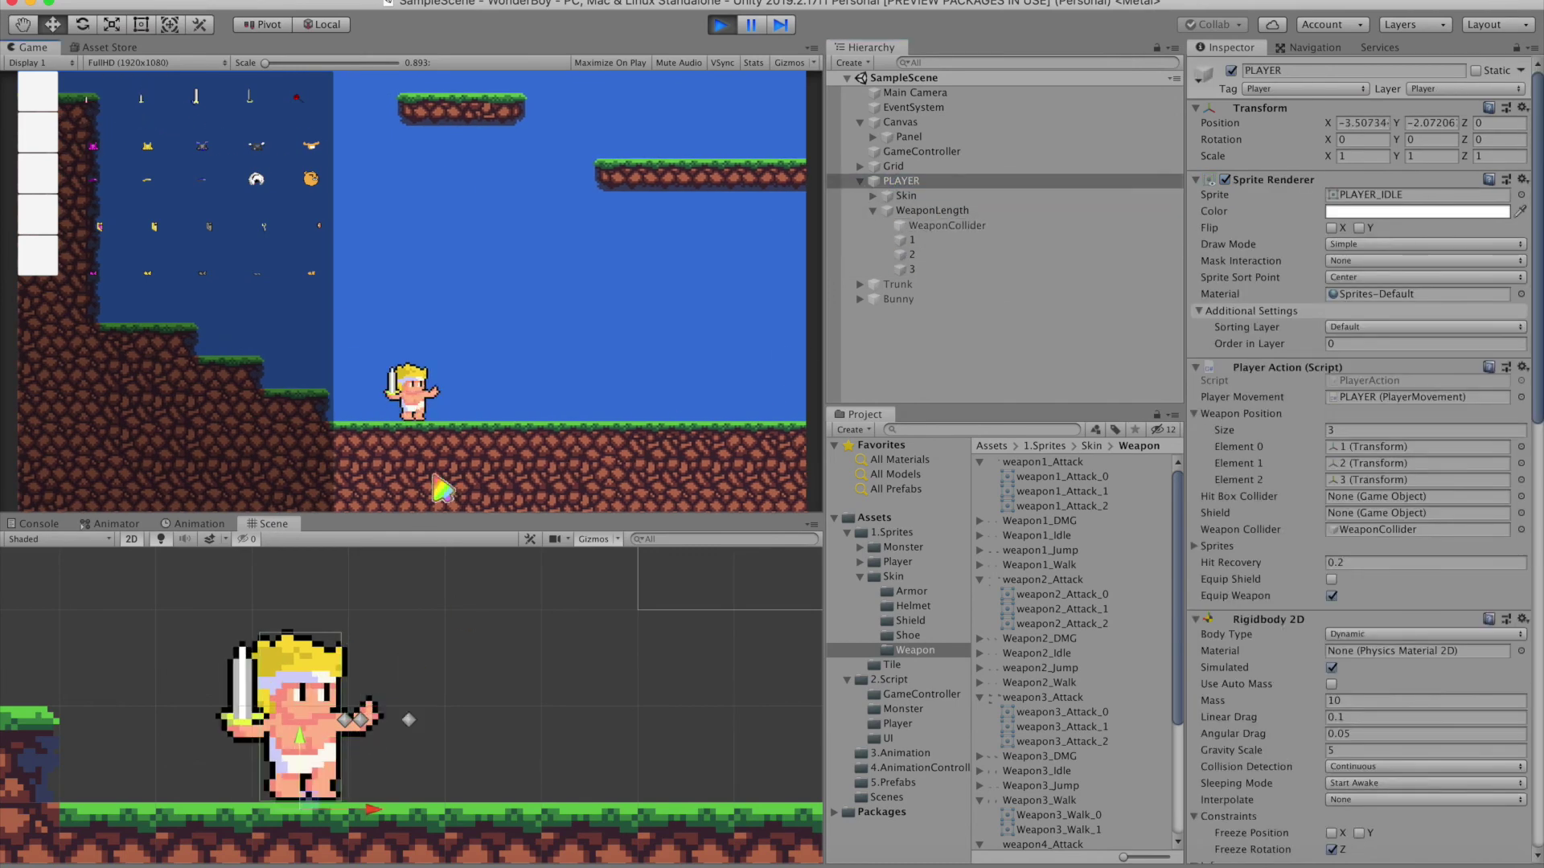
left_click(296, 213)
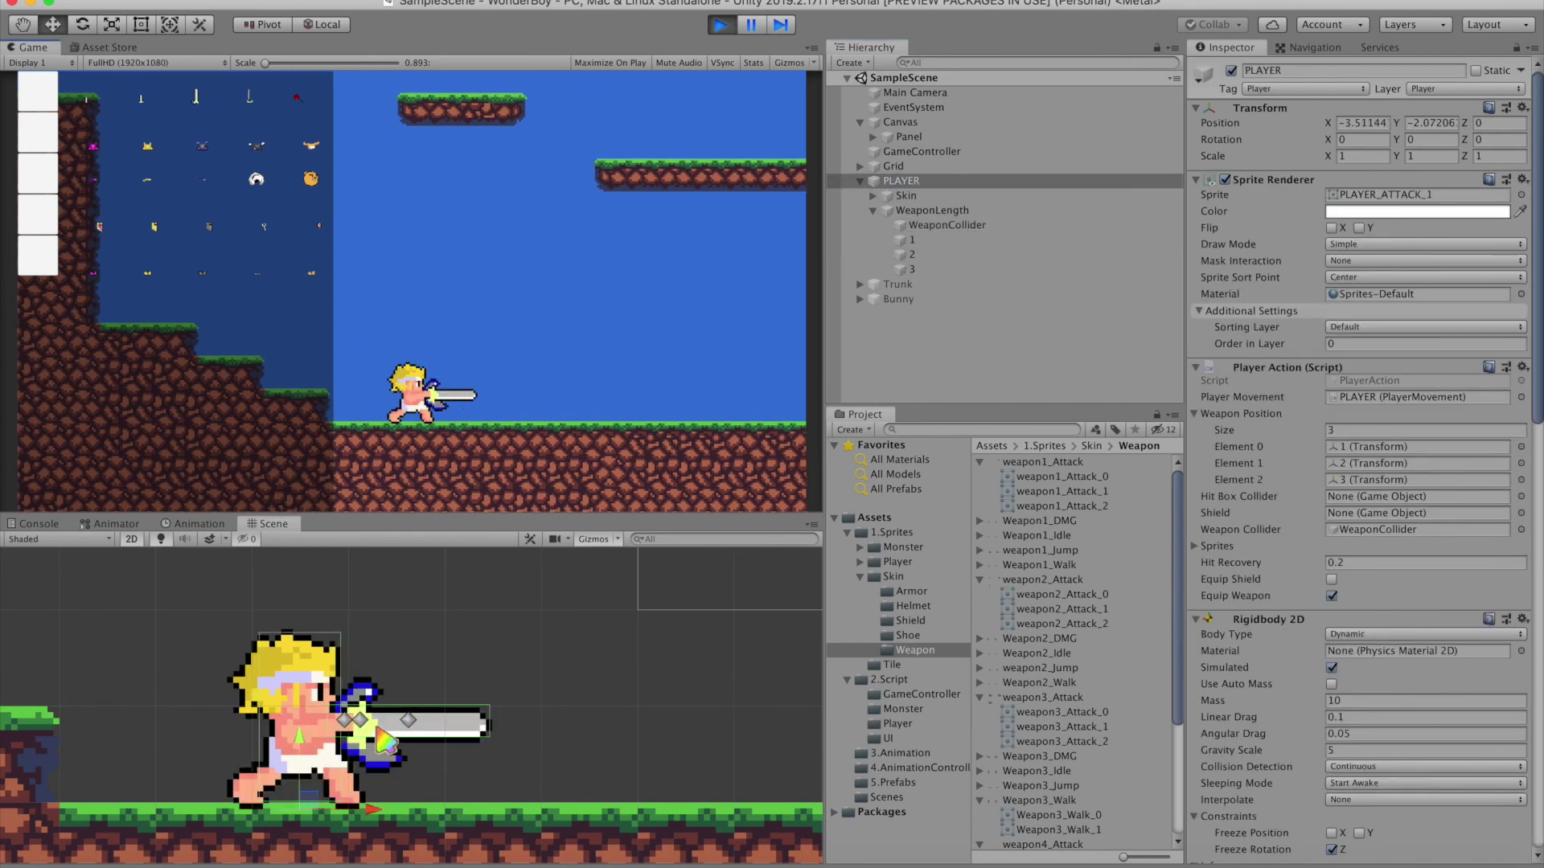
key("ctrl+p")
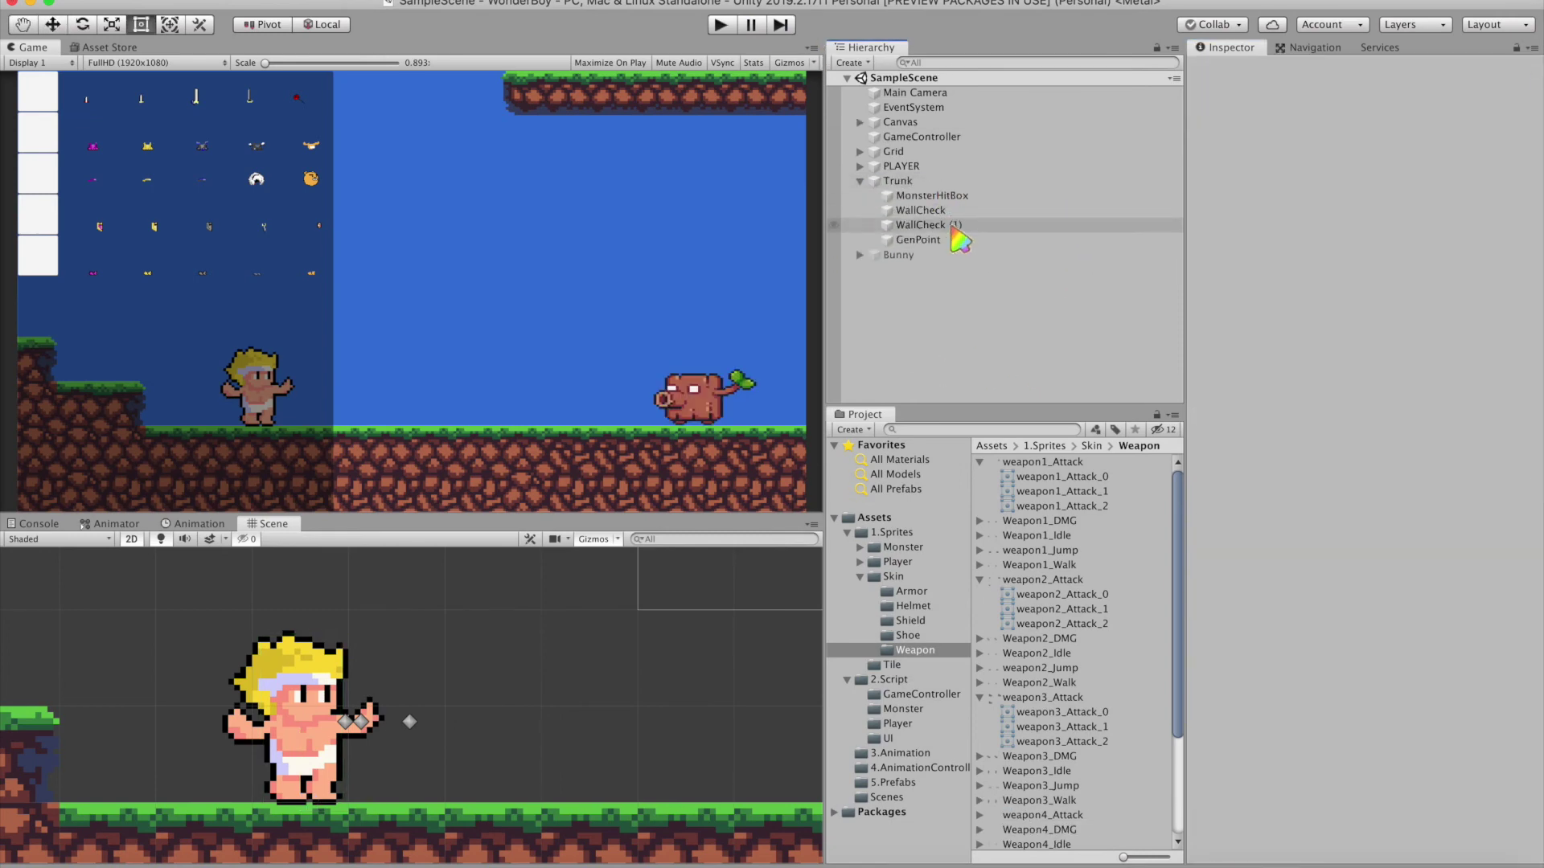
Step: Select the Trunk monster's MonsterHitBox to inspect it
left_click(963, 197)
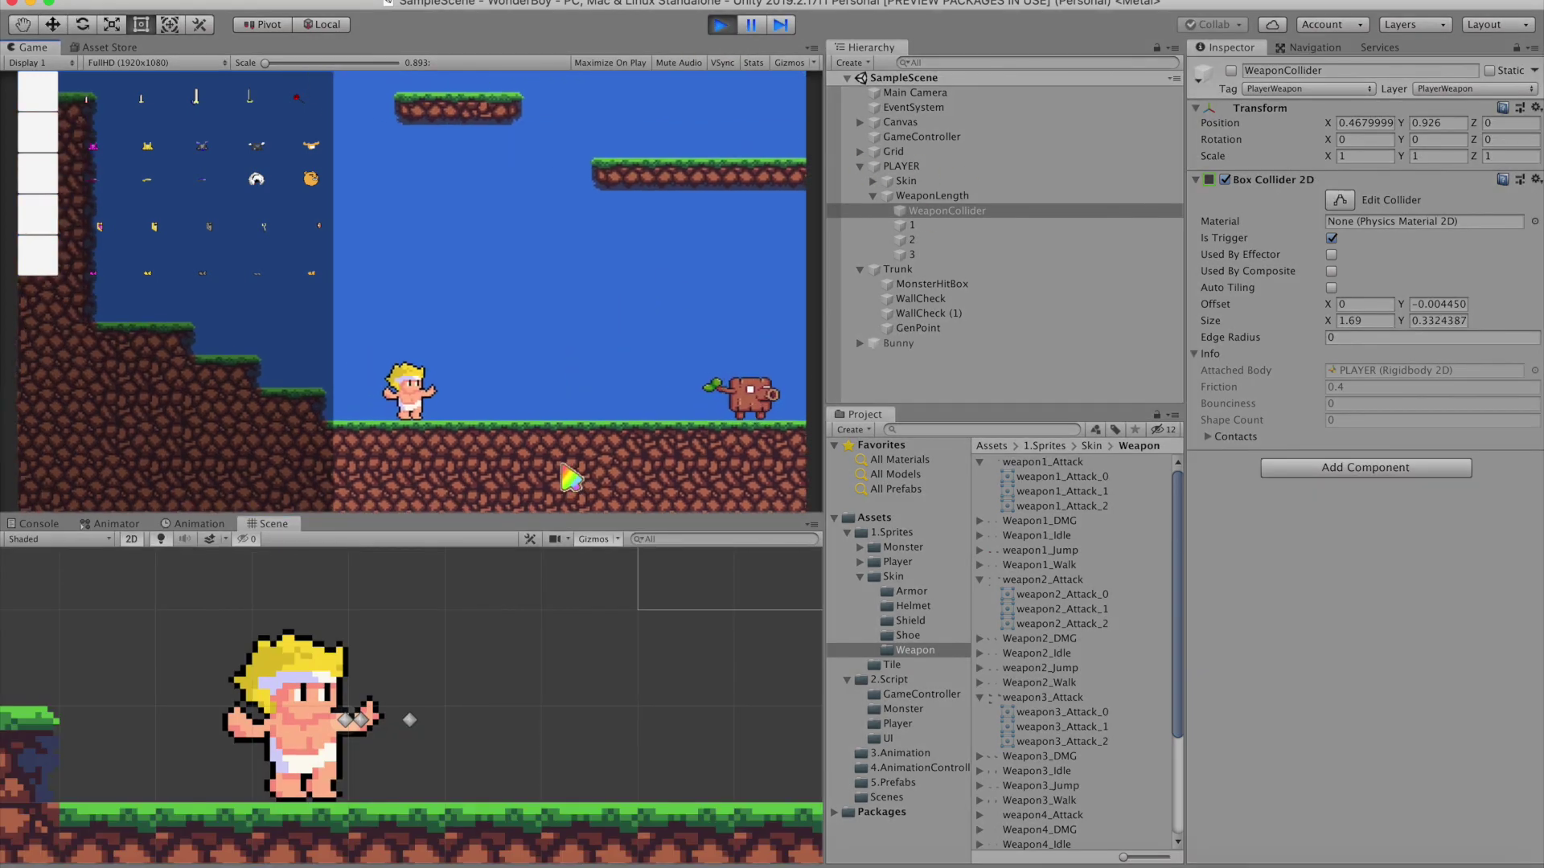
Step: Walk the player right to the pig monster and strike it with the sword using X
key("Right")
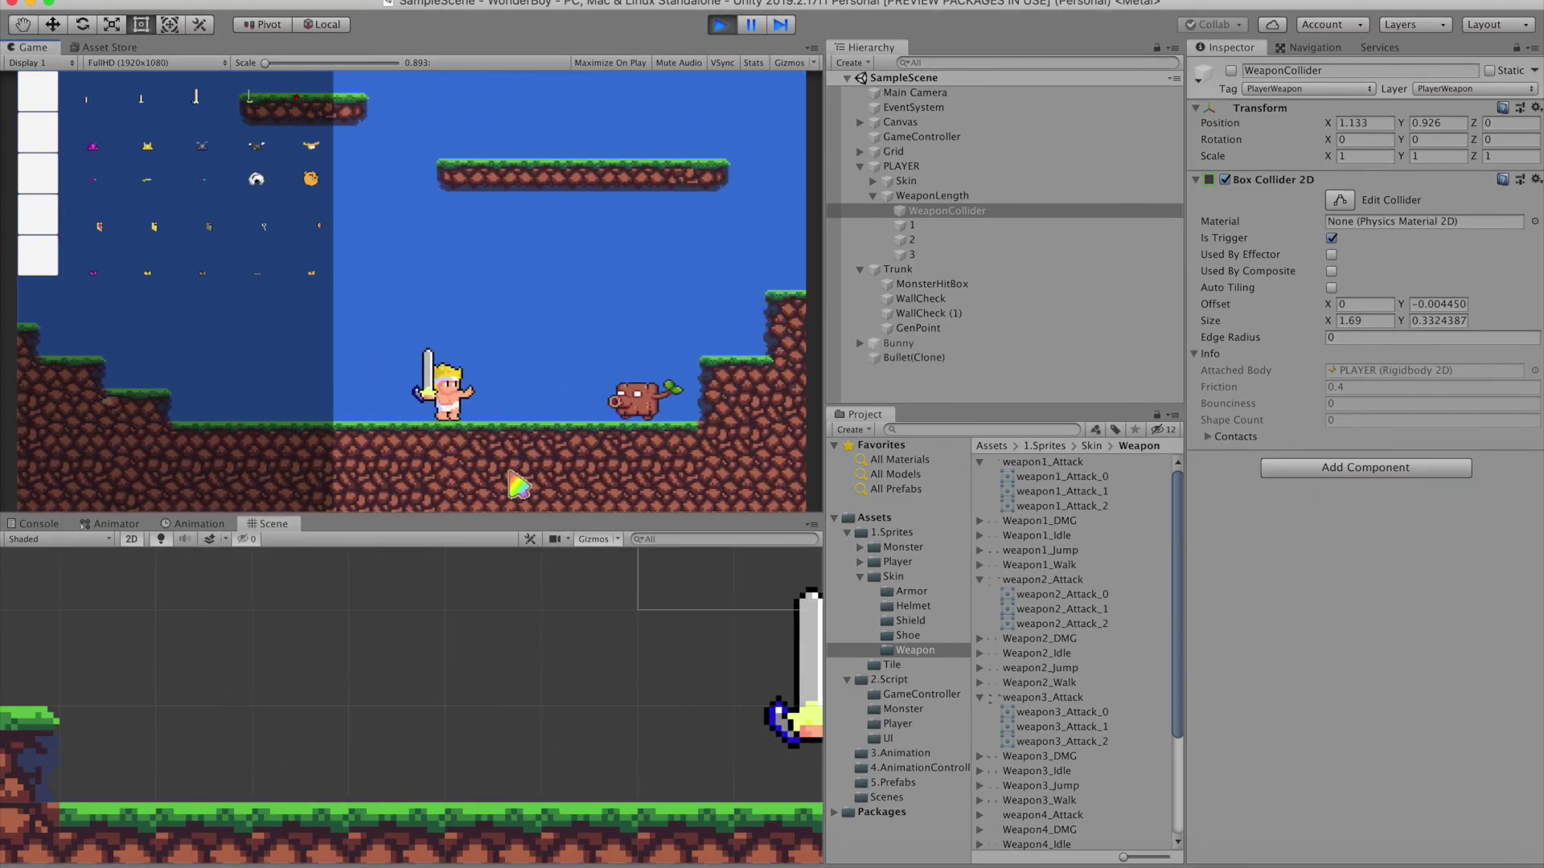
key("x")
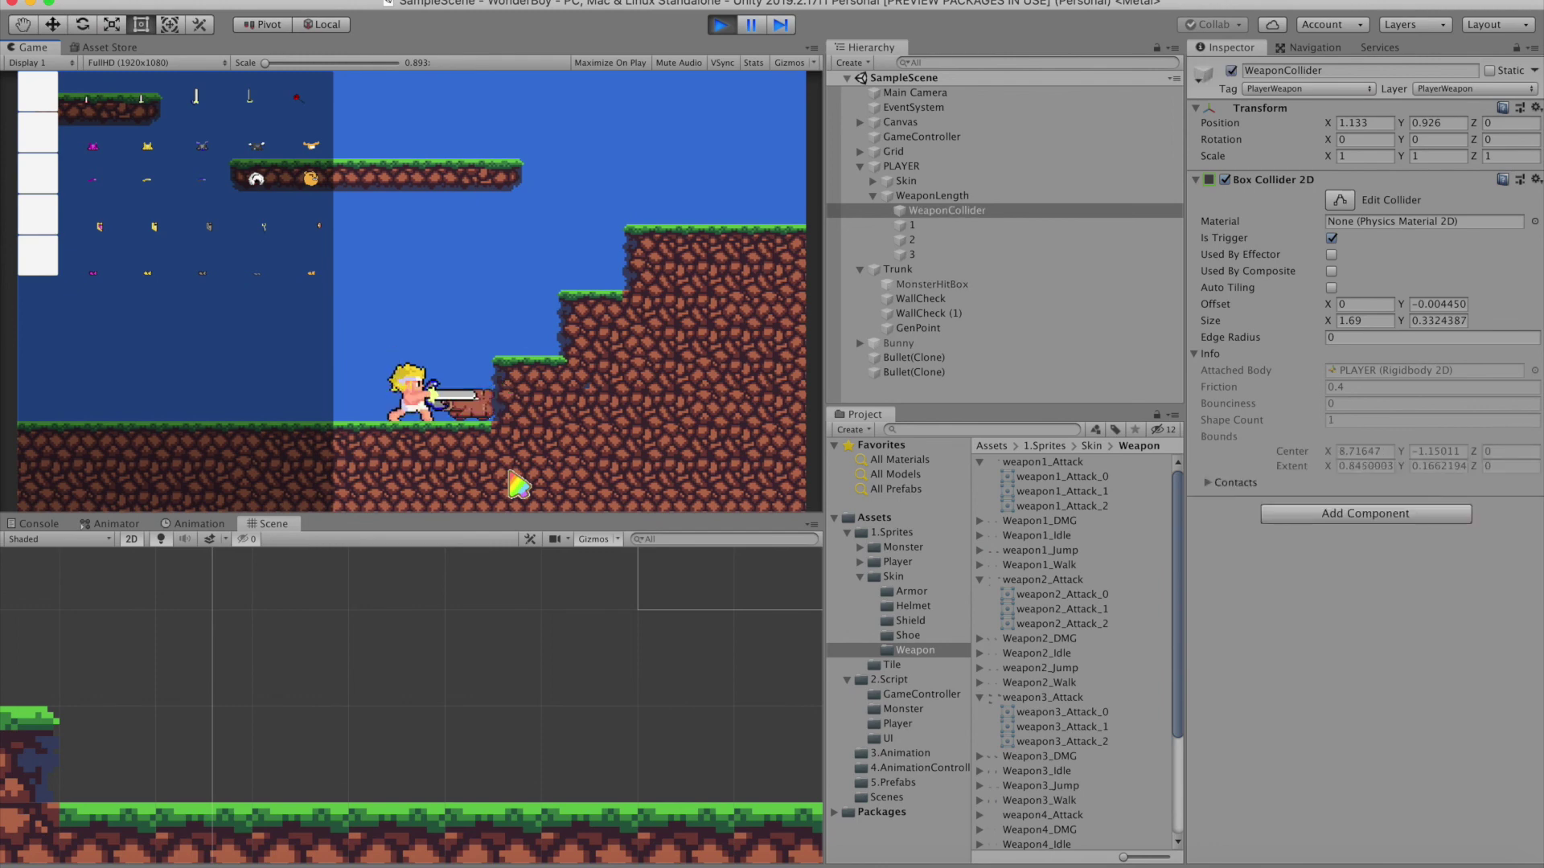
left_click_drag(661, 649, 594, 651)
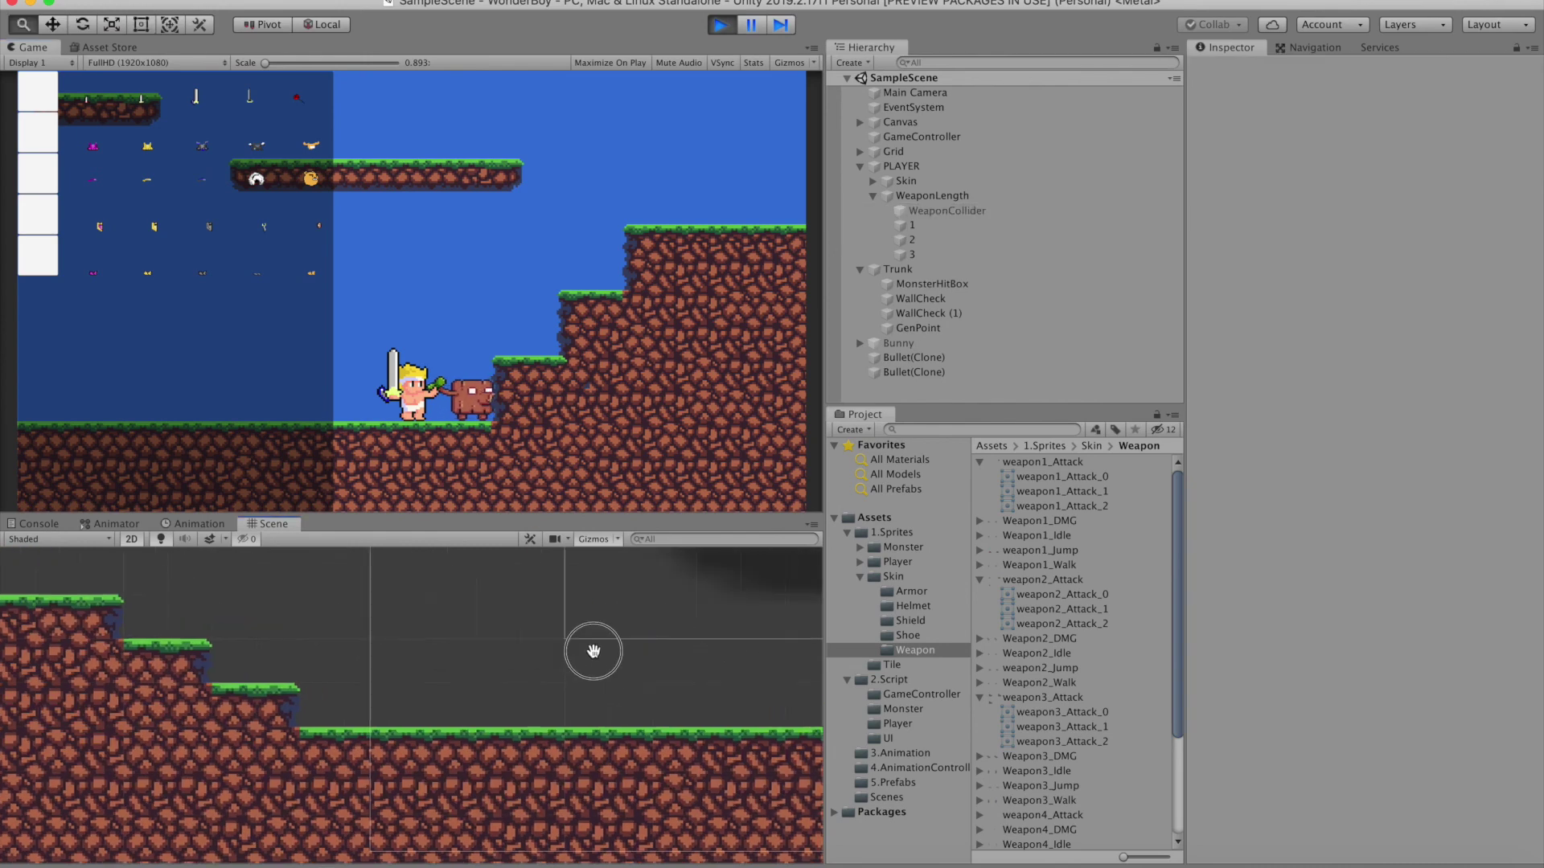